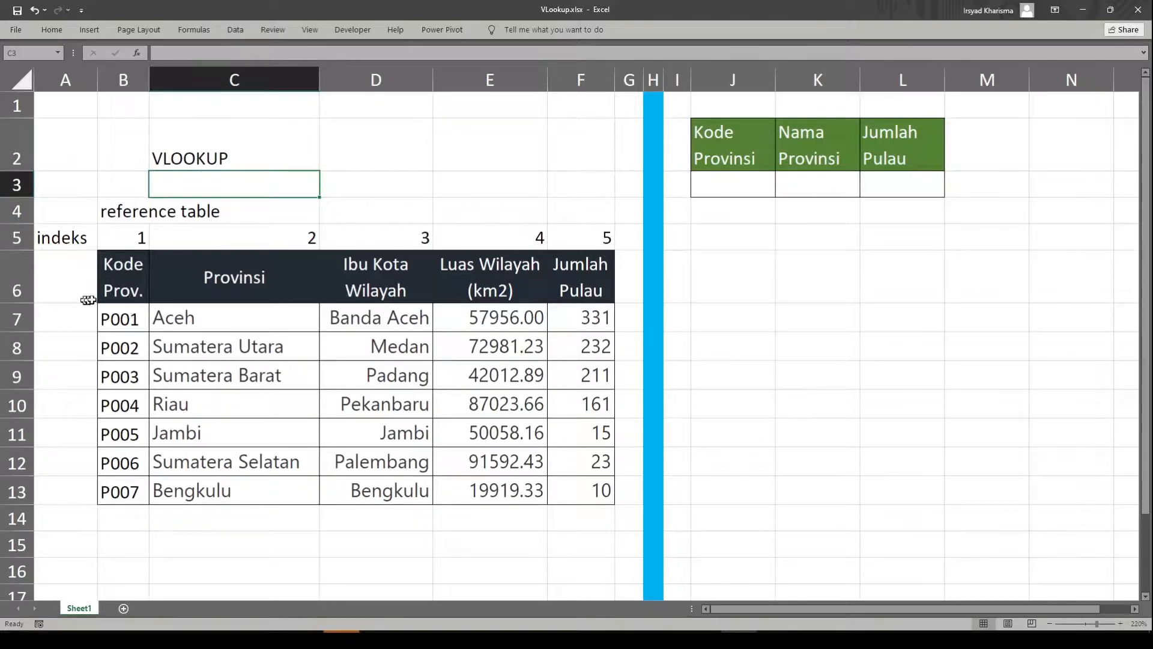
Examine the reference table's columns from Kode Prov. to Jumlah Pulau and the index number above each one
left_click(128, 298)
left_click_drag(128, 298, 605, 497)
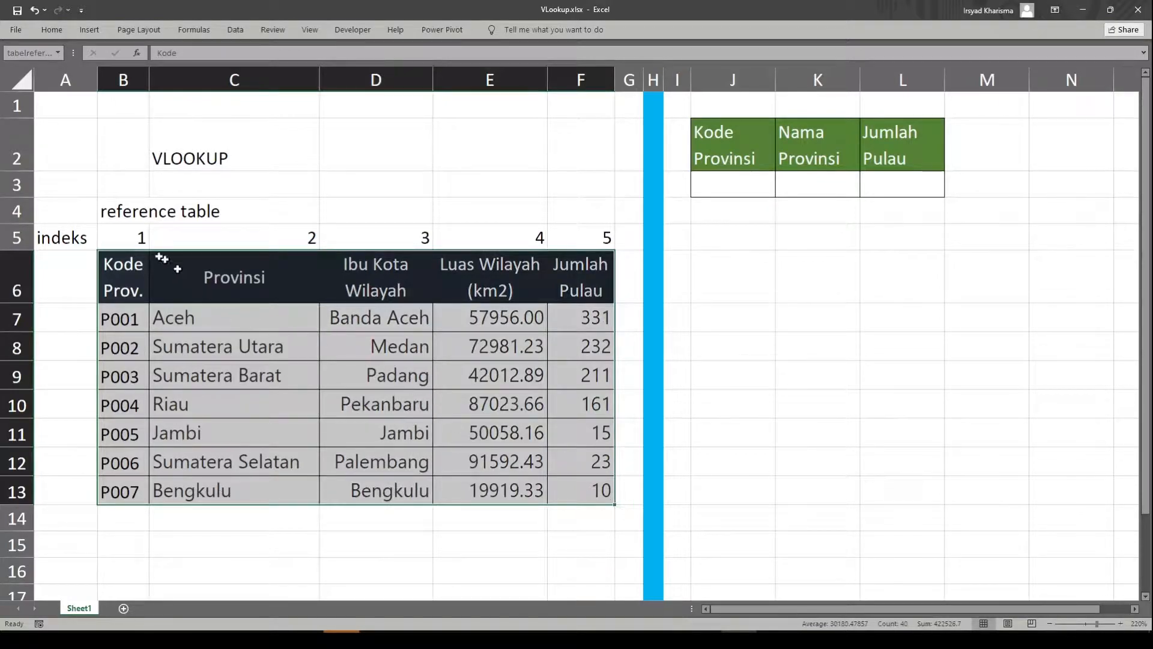
left_click(120, 78)
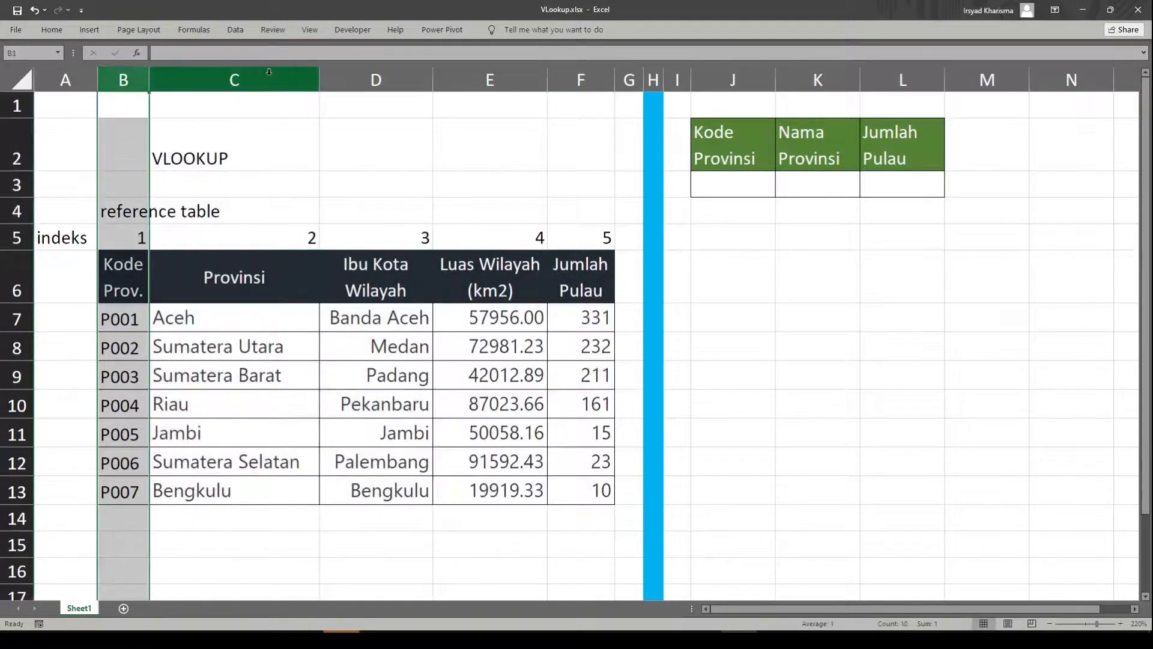
left_click(241, 80)
left_click(373, 78)
left_click(466, 85)
left_click(592, 80)
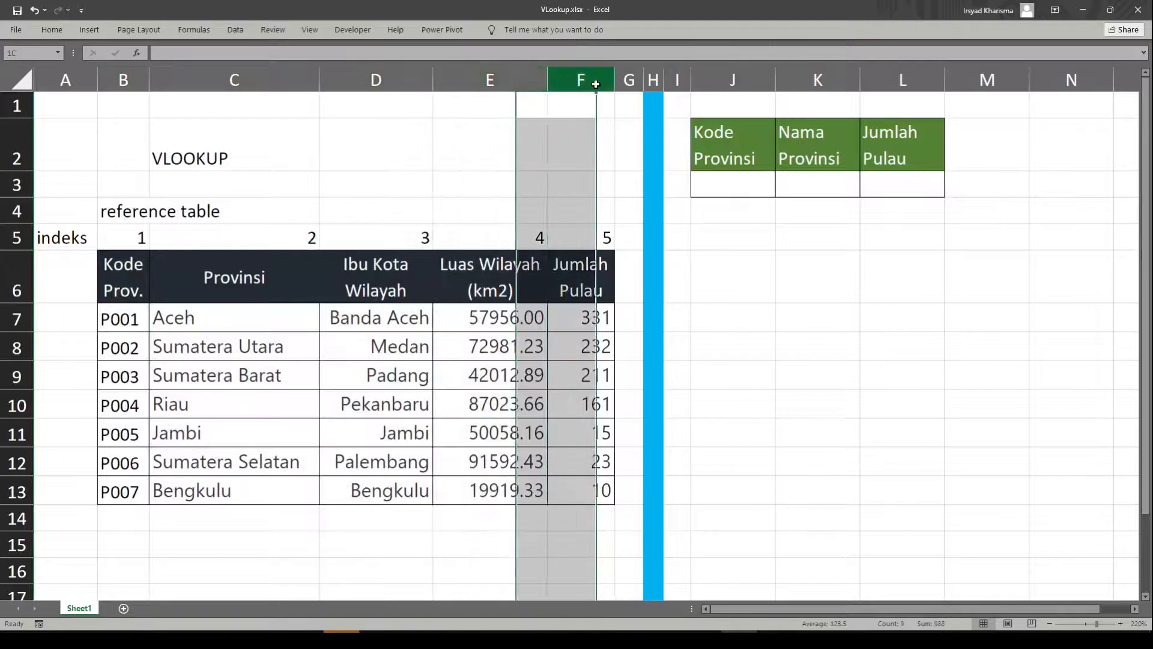
left_click(127, 238)
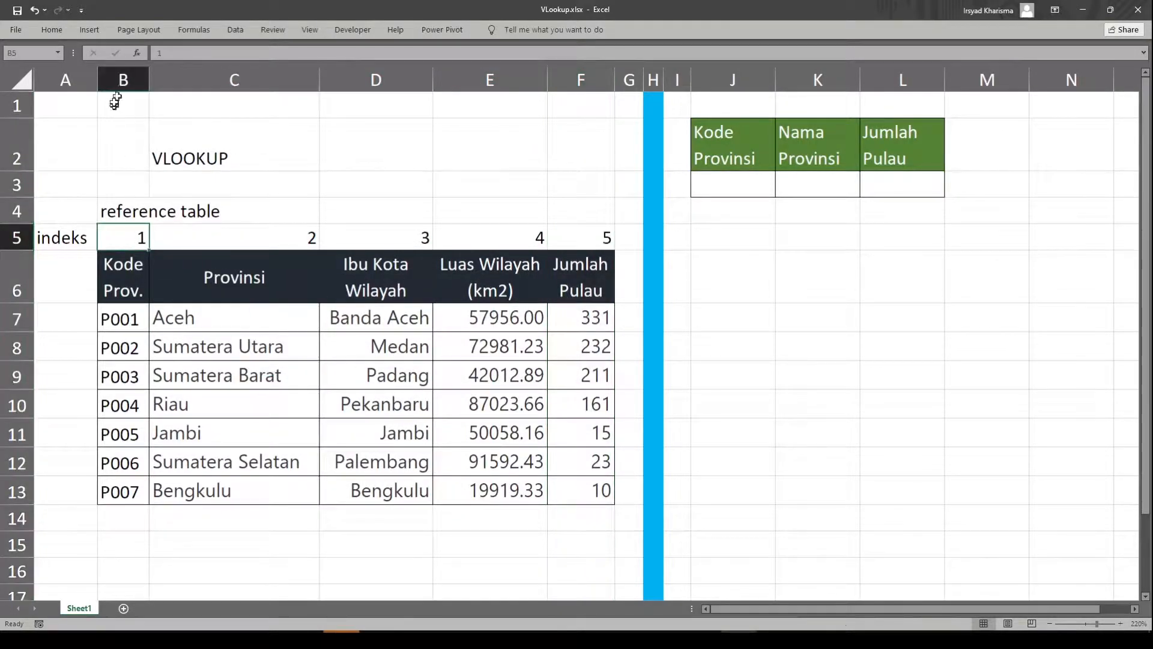
left_click(131, 72)
left_click(240, 79)
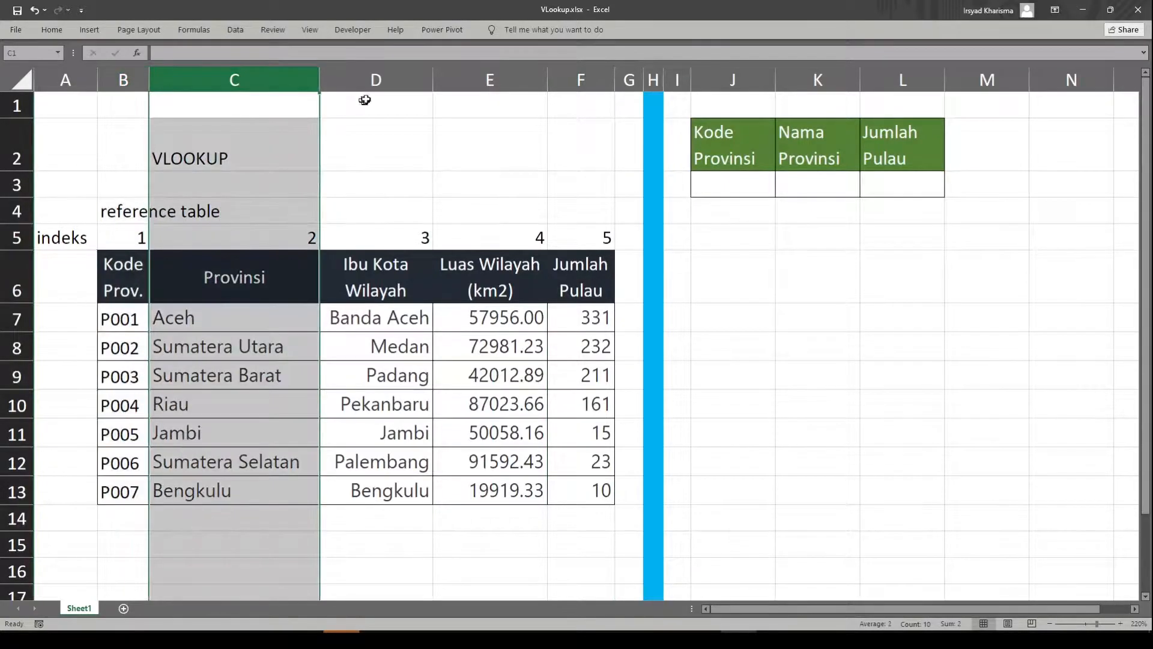
left_click(373, 80)
left_click(581, 79)
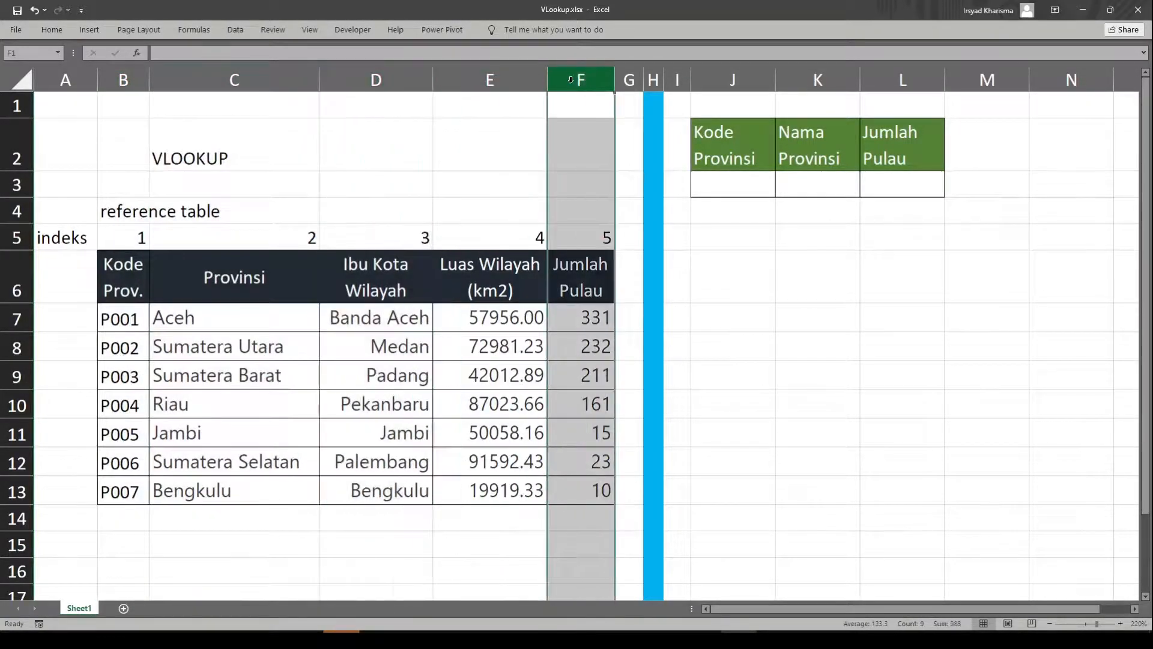
left_click(229, 455)
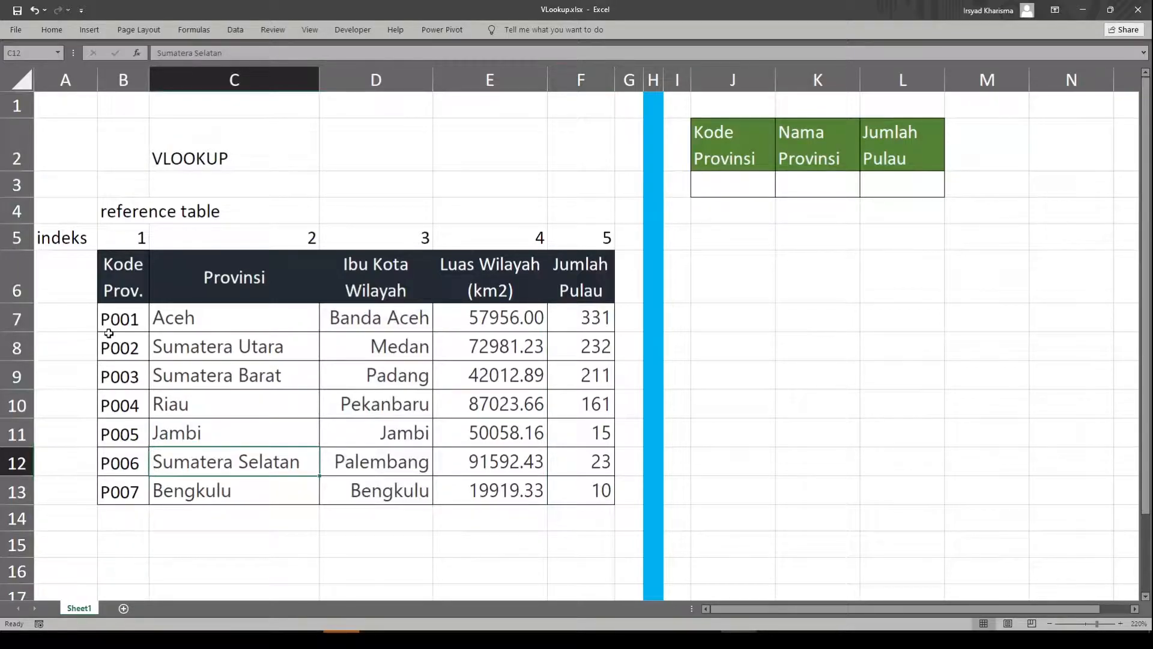
left_click(123, 79)
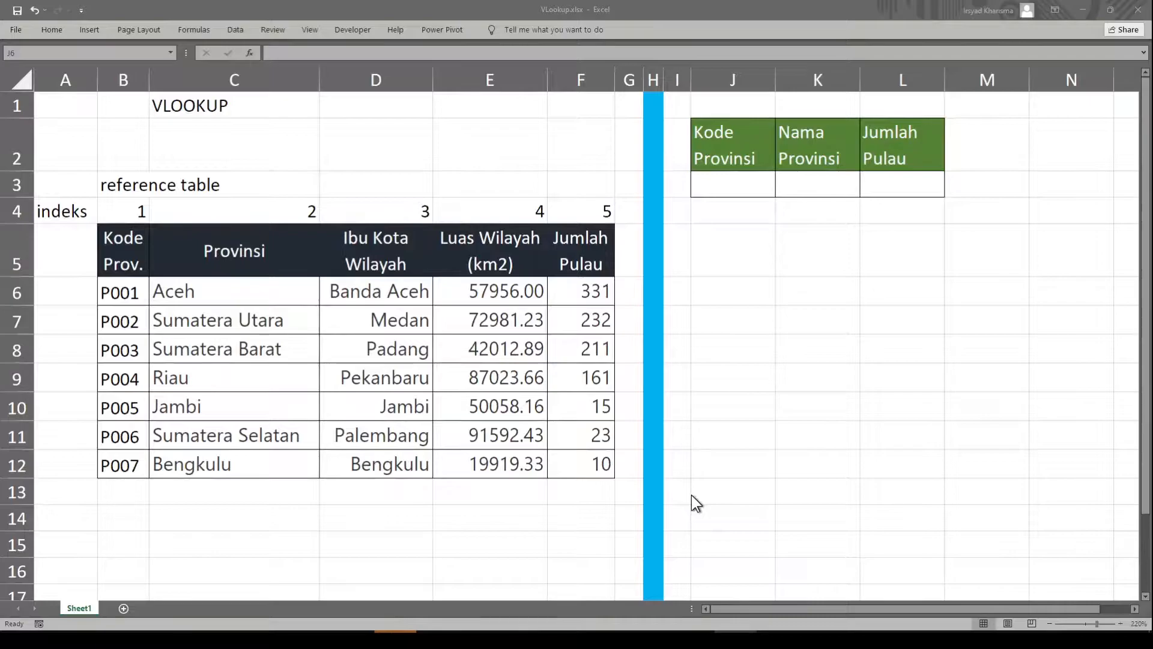
Examine the empty row under Kode Provinsi, the P001 record and the code column at index 1 of the reference table
left_click(745, 184)
left_click_drag(744, 185, 911, 191)
left_click(785, 194)
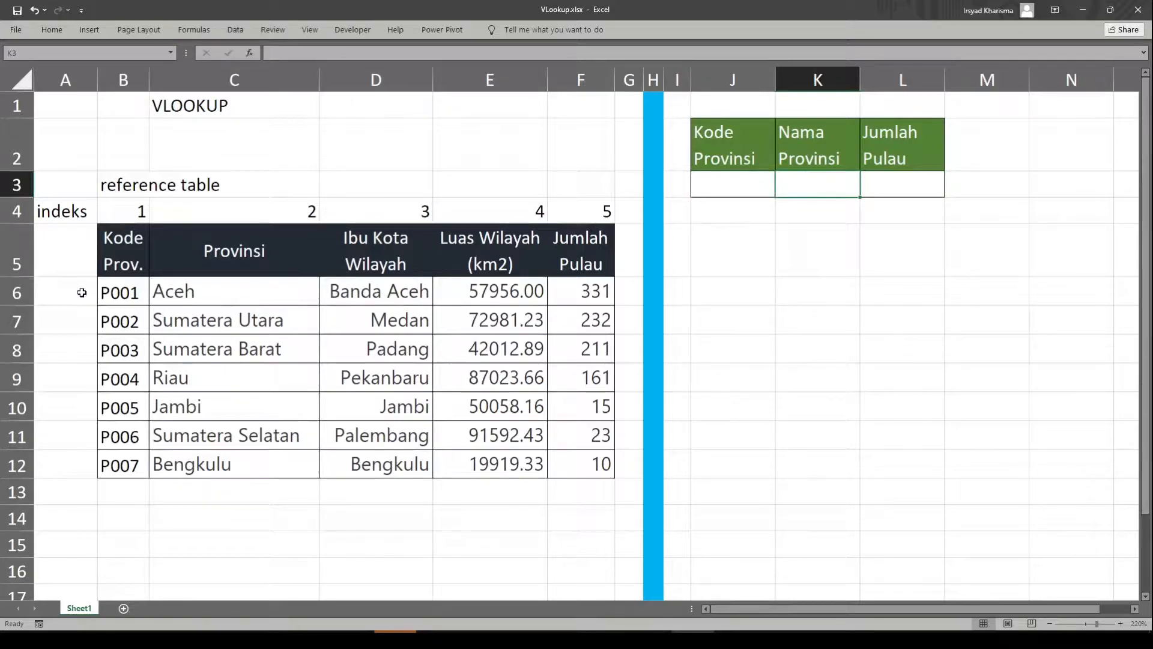
left_click_drag(105, 293, 580, 297)
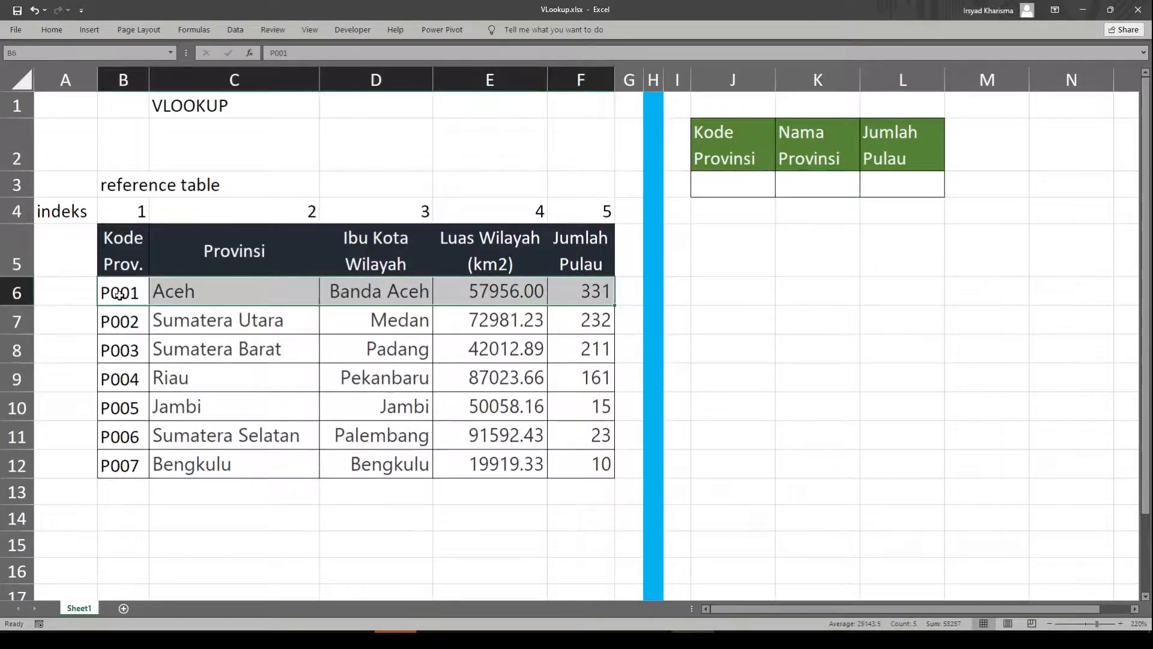
left_click(715, 239)
left_click(750, 187)
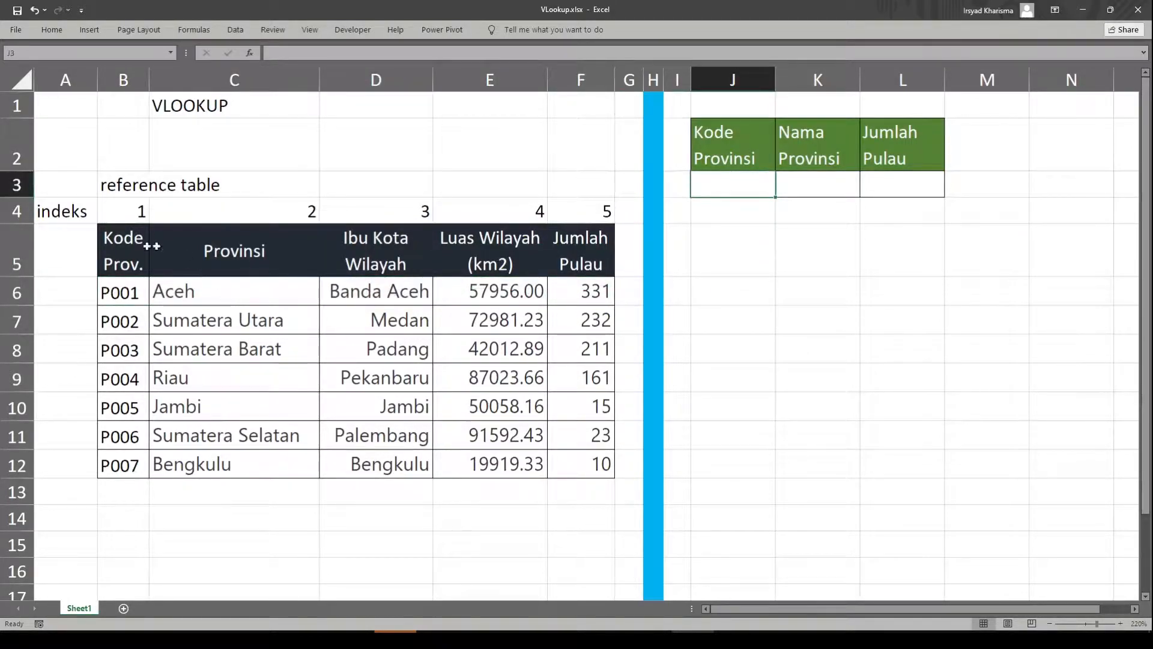
left_click(121, 84)
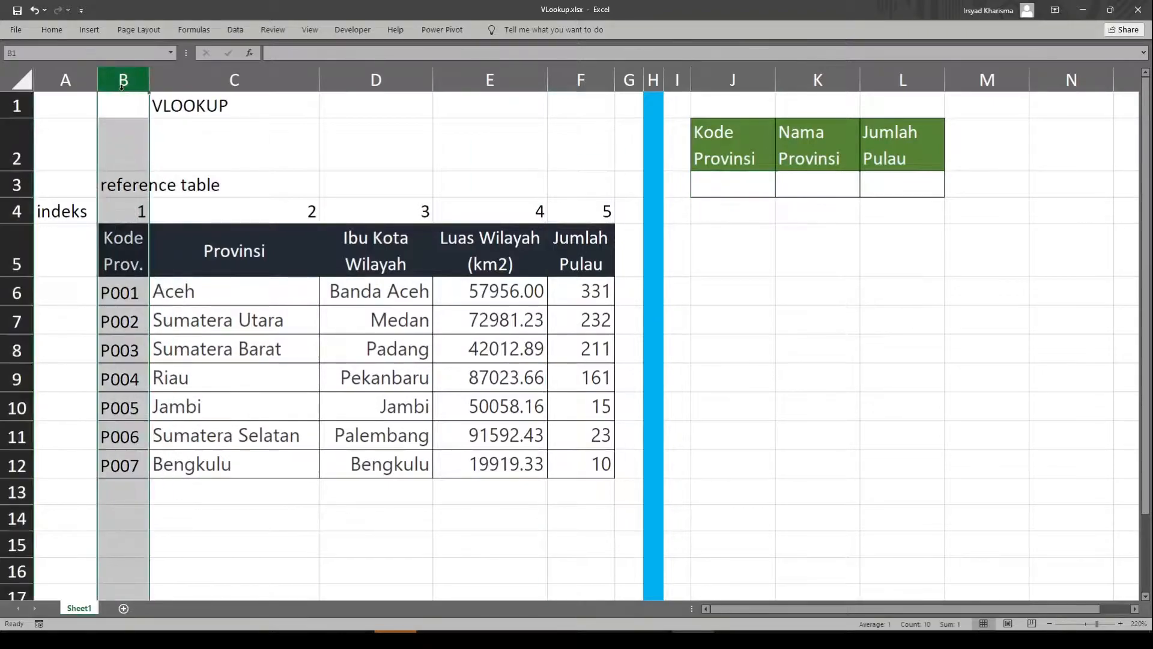
left_click(131, 212)
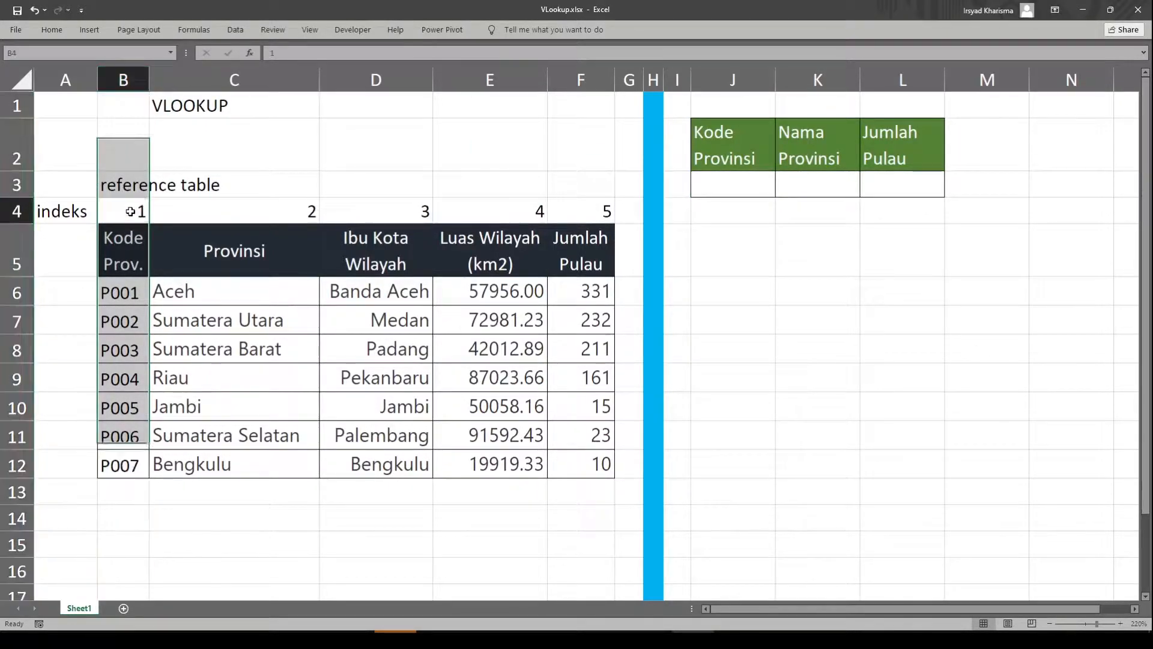
left_click(114, 291)
left_click(121, 256)
left_click(126, 295)
left_click_drag(126, 294, 128, 466)
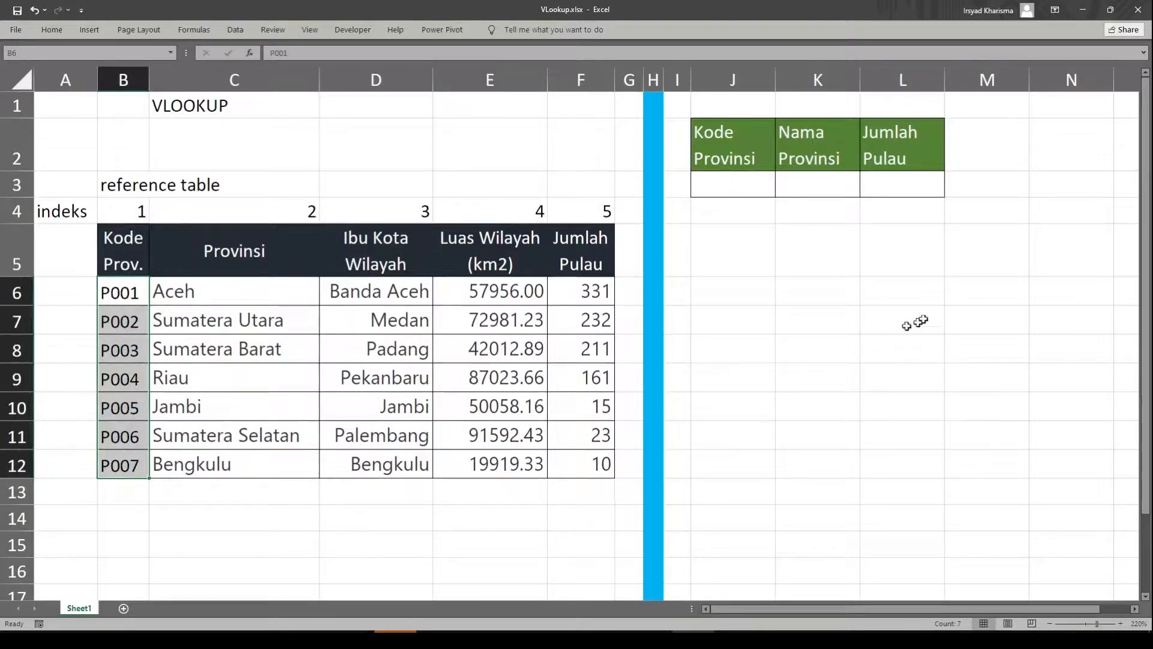
left_click(814, 189)
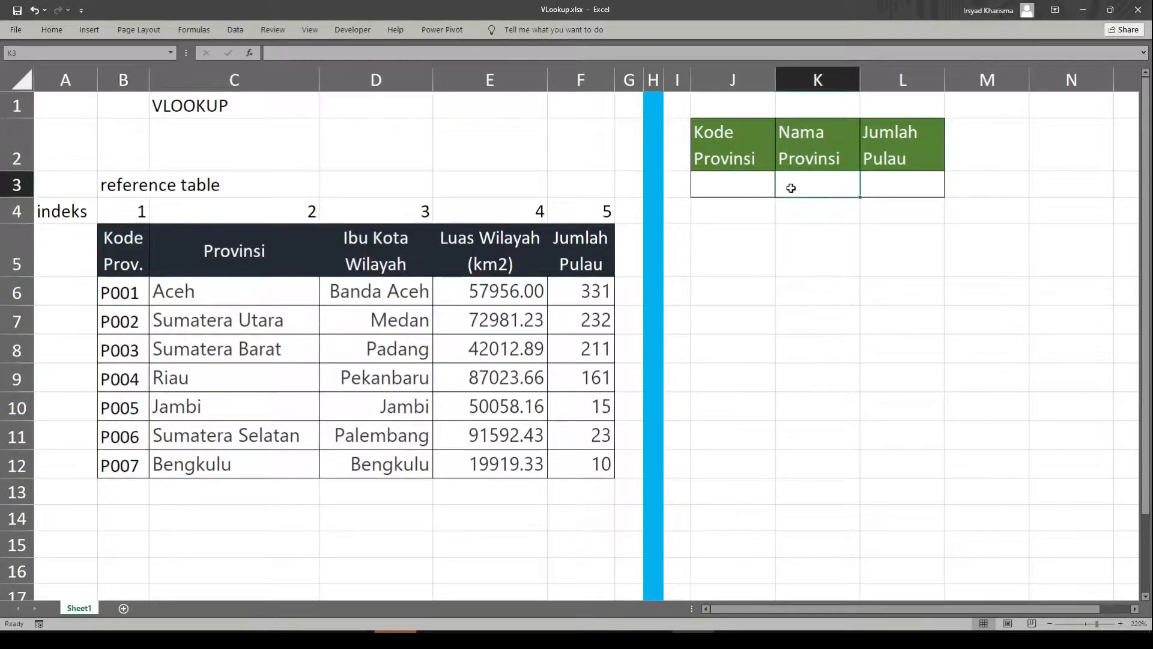
Try renaming the Kode Prov. header in B5 as Nama Kota, and undo the change
left_click(119, 250)
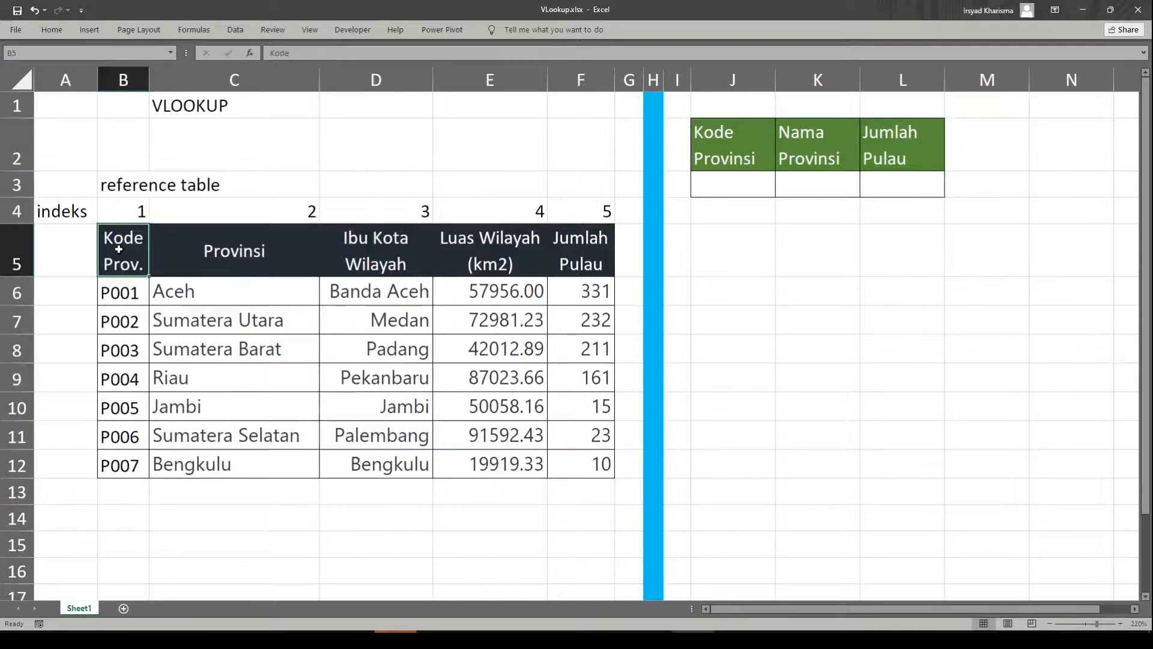
type("Nama Kota")
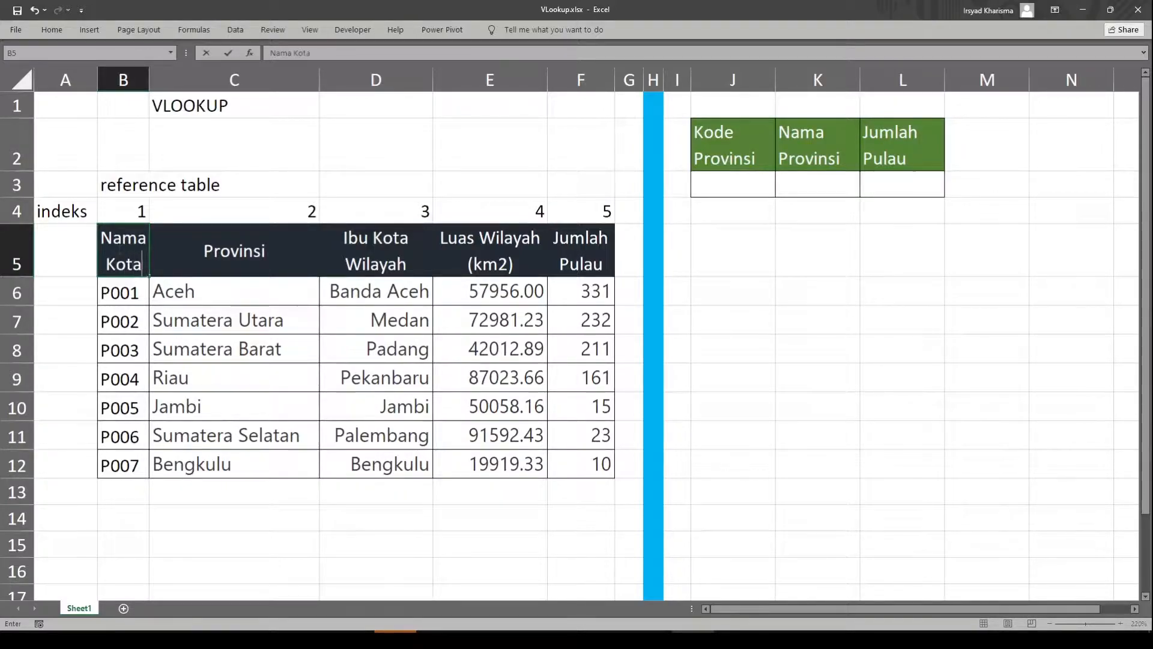
key("Return")
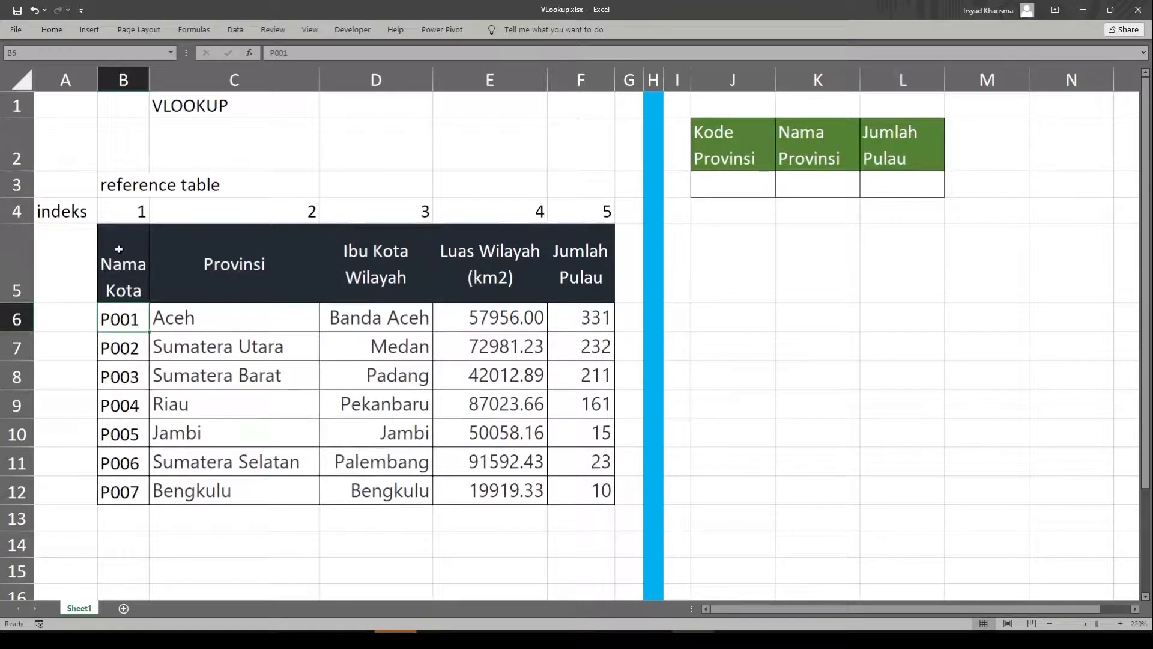
left_click(123, 299)
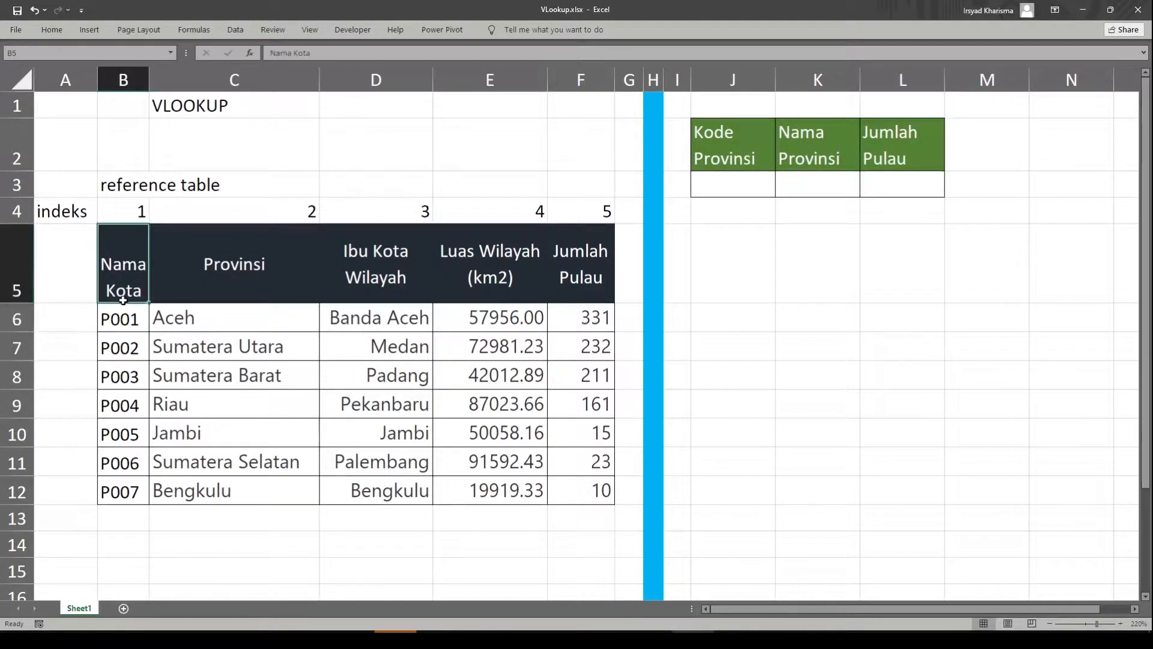
key("ctrl+z")
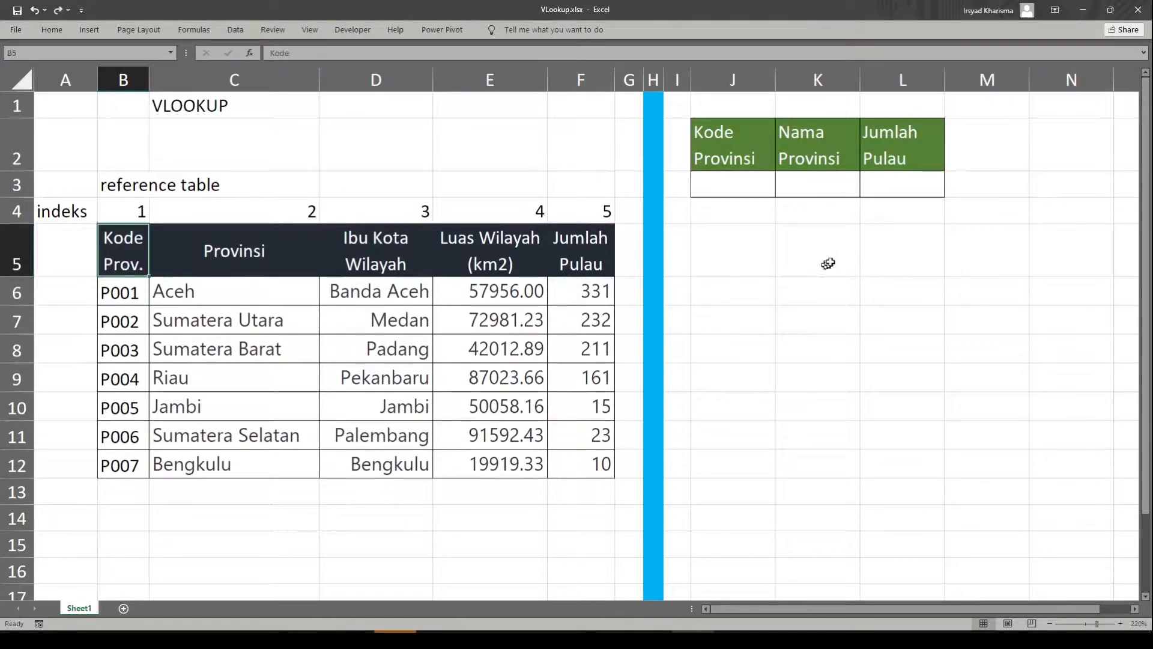
Begin a VLOOKUP formula in the Nama Provinsi cell K3
left_click(819, 184)
left_click_drag(719, 187, 904, 178)
left_click(799, 182)
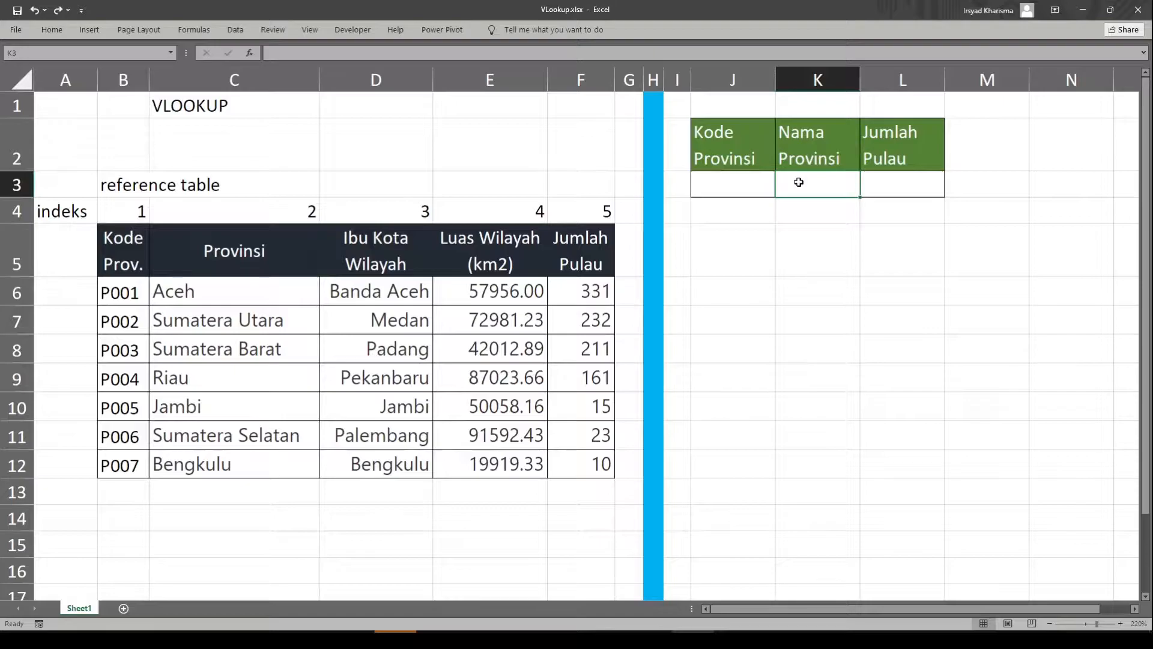
type("=vl")
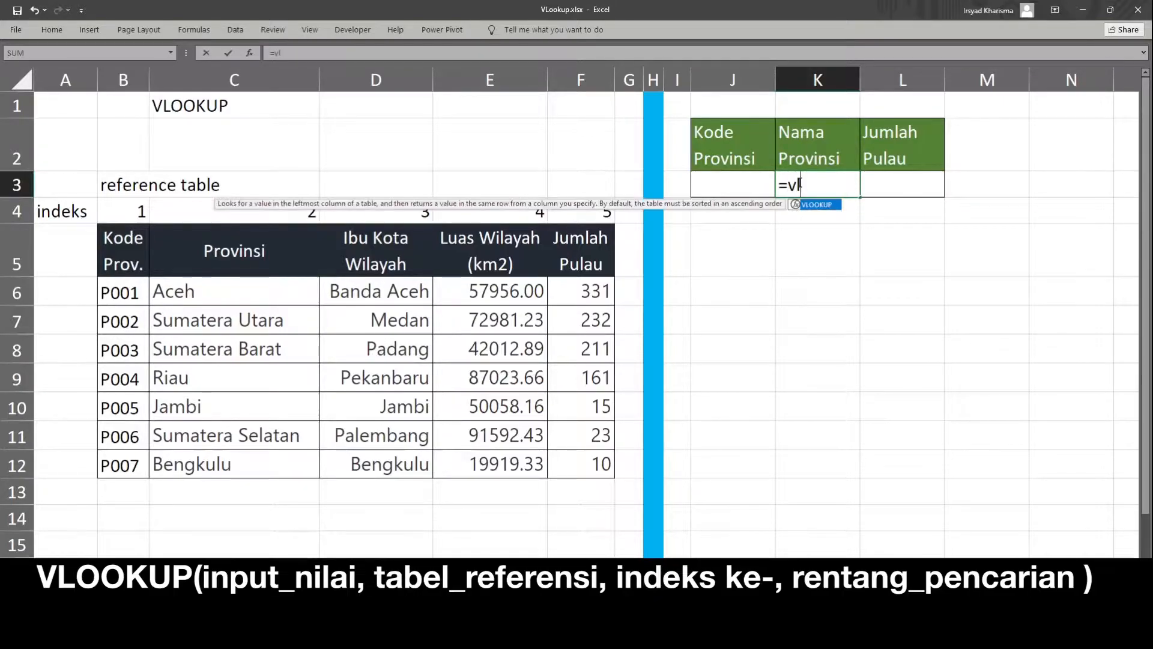
key("Tab")
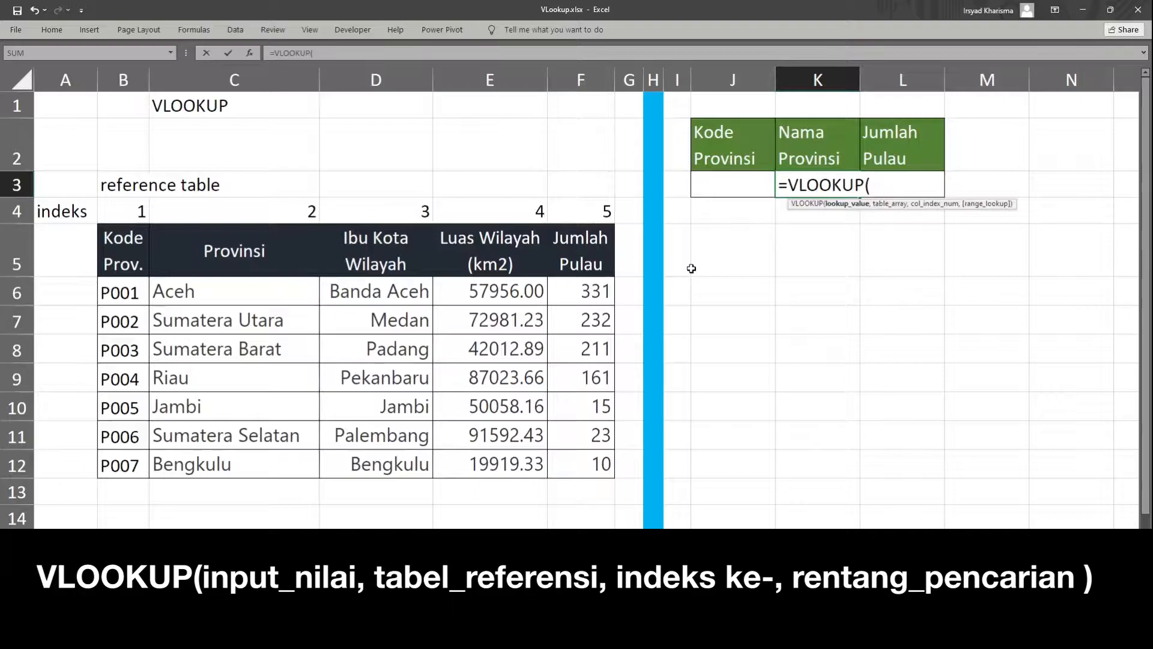
Try the literal "P001" as the lookup value in K3's formula, and remove it again
type("\"P001\",")
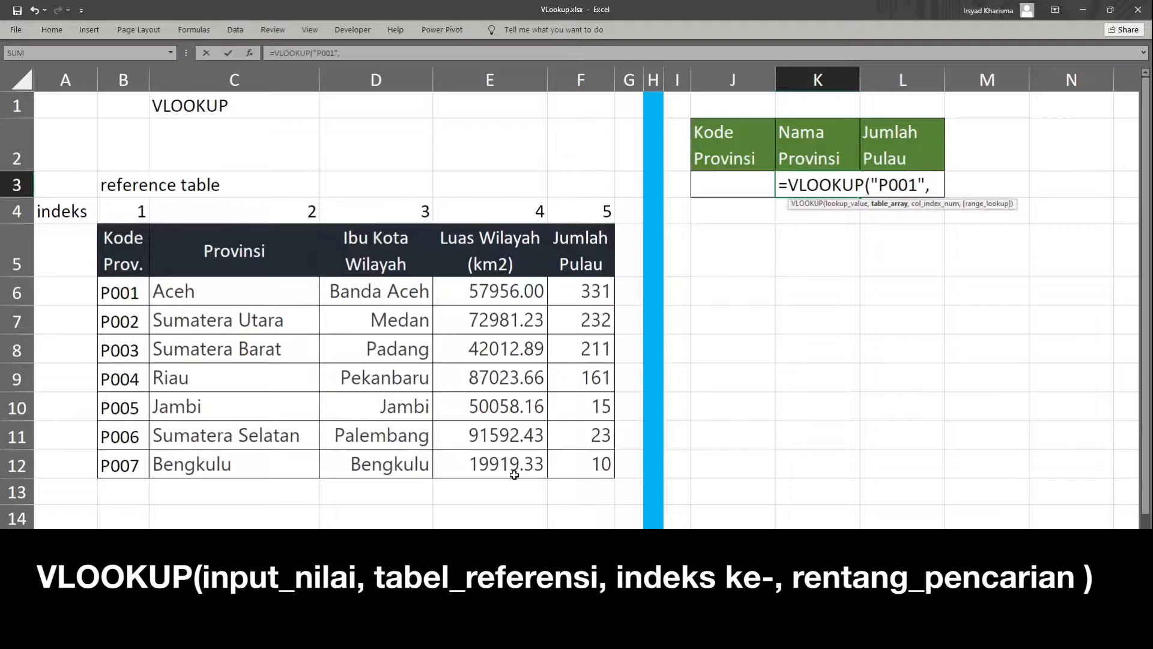
key("Left")
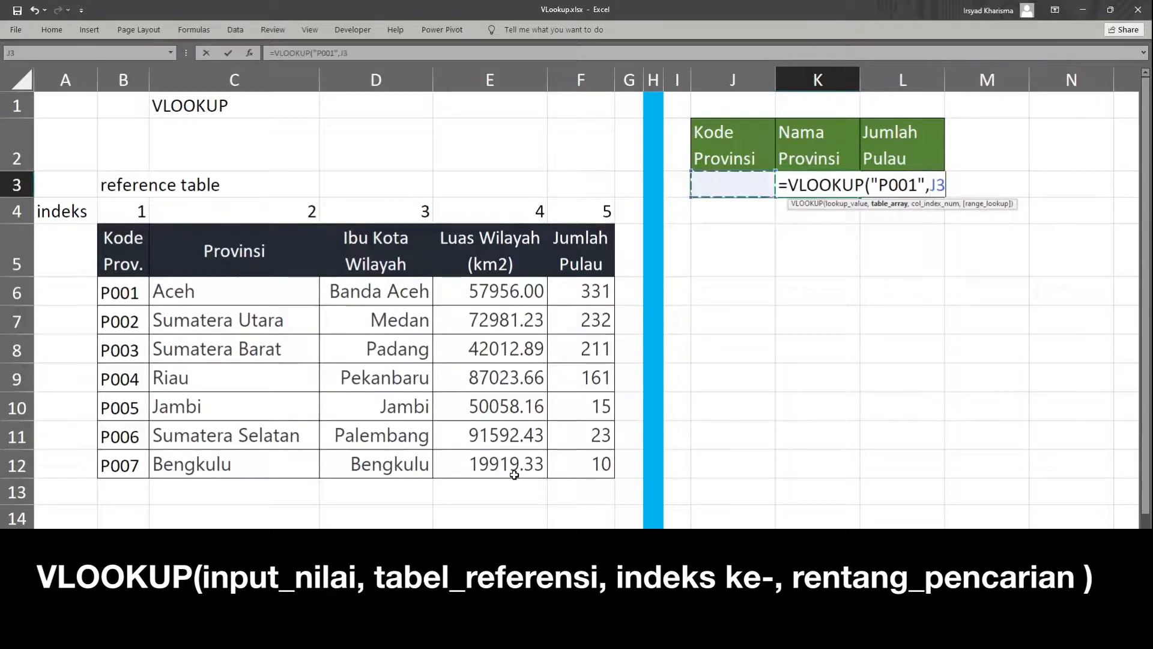
key("BackSpace")
key("BackSpace")
key("BackSpace")
key("BackSpace")
key("BackSpace")
key("BackSpace")
key("BackSpace")
key("BackSpace")
key("BackSpace")
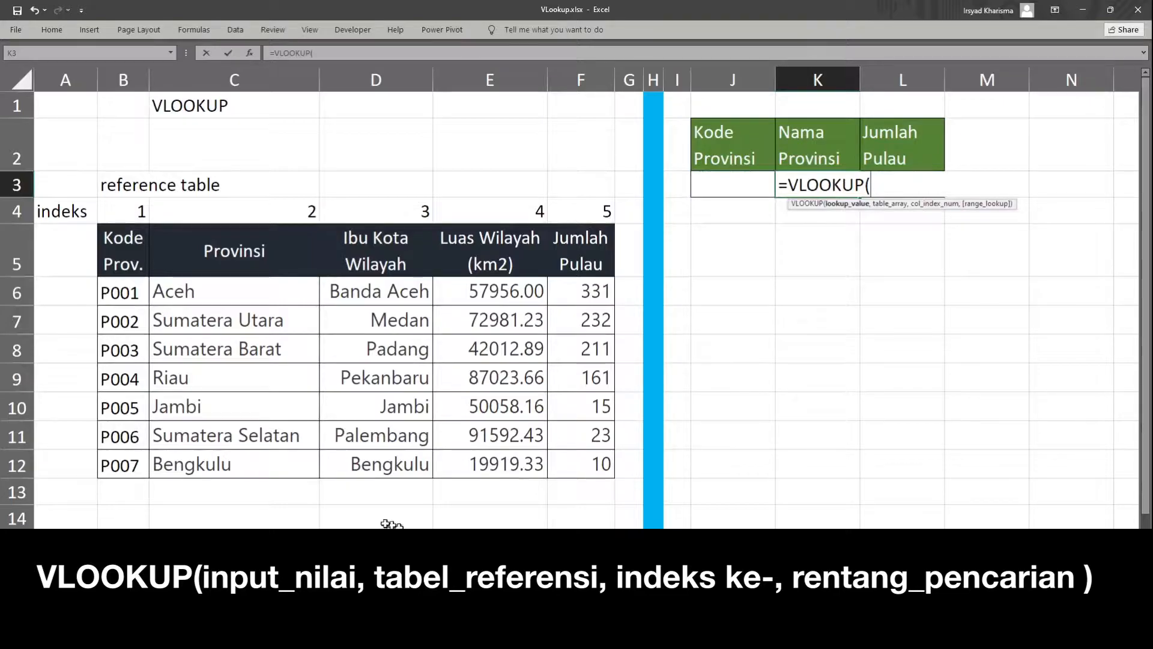
Set J3 as the VLOOKUP lookup value and the whole reference table B5:F12 as its table array
left_click(743, 190)
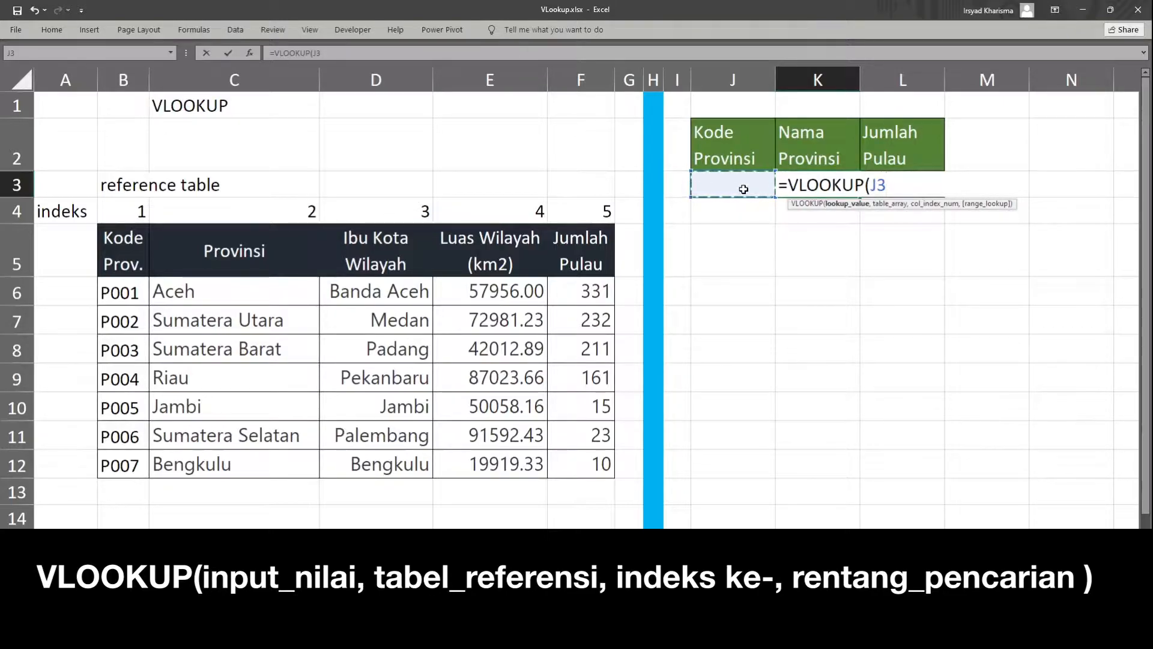
type(",")
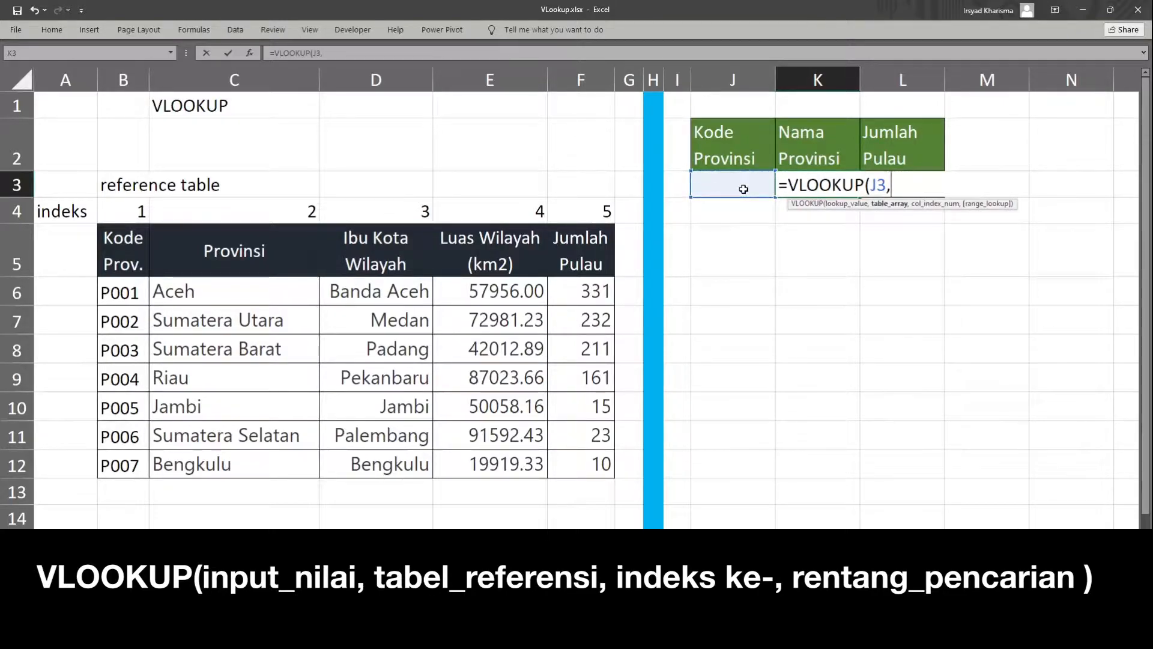
left_click(121, 243)
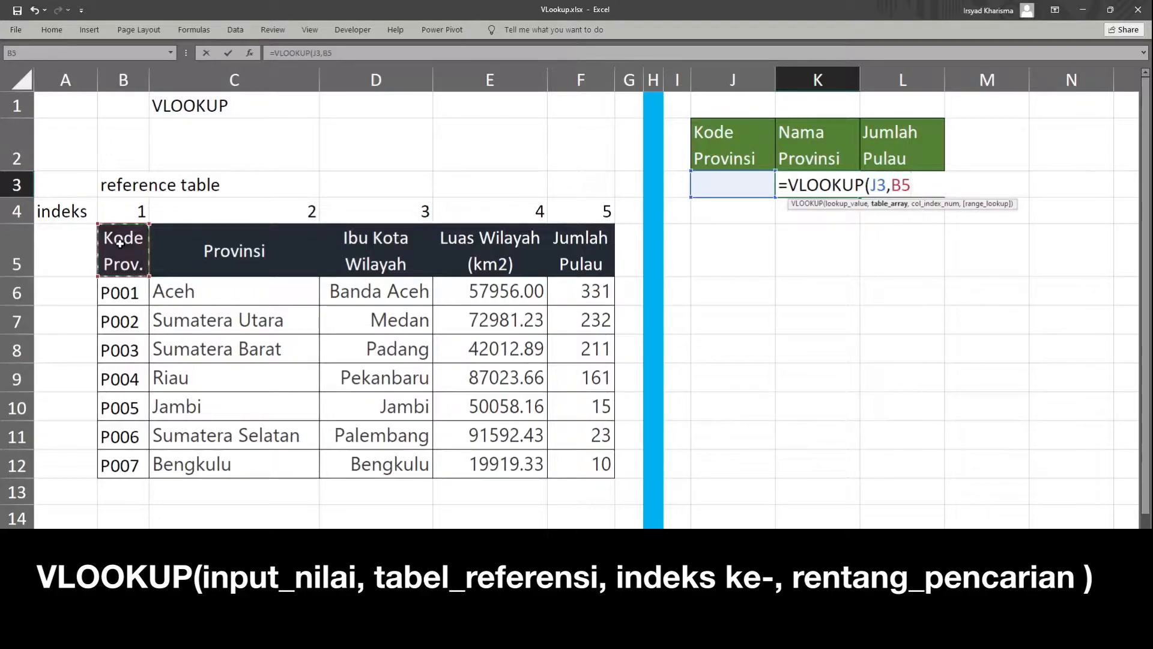
left_click_drag(116, 248, 594, 479)
left_click(130, 250)
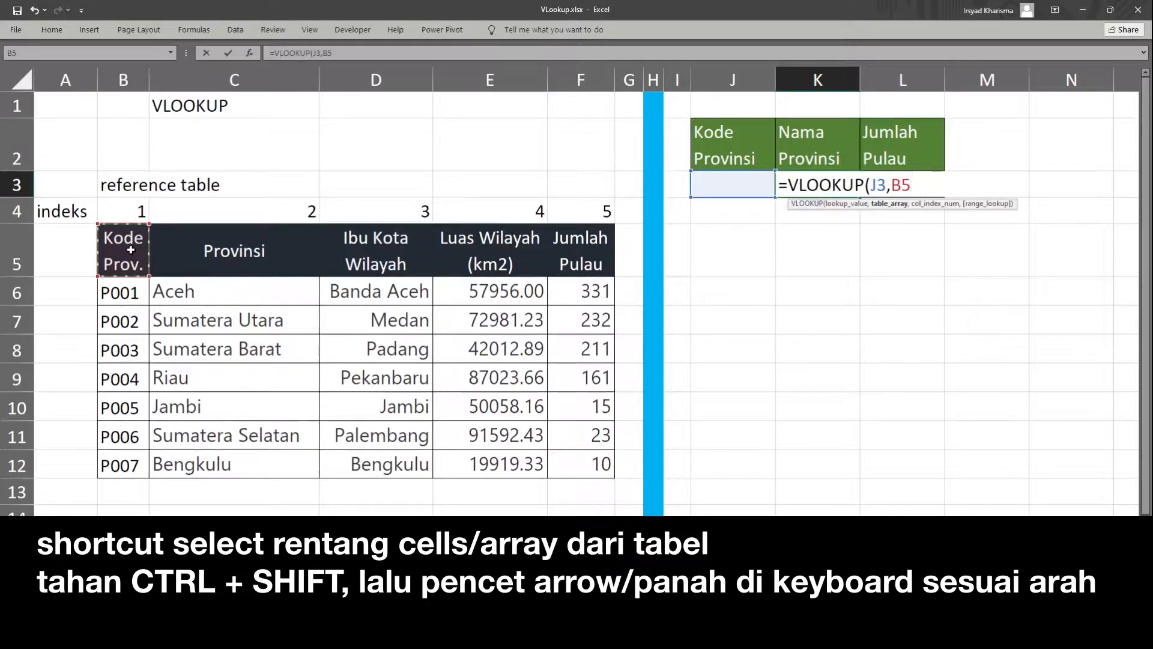
key("ctrl+shift+Down")
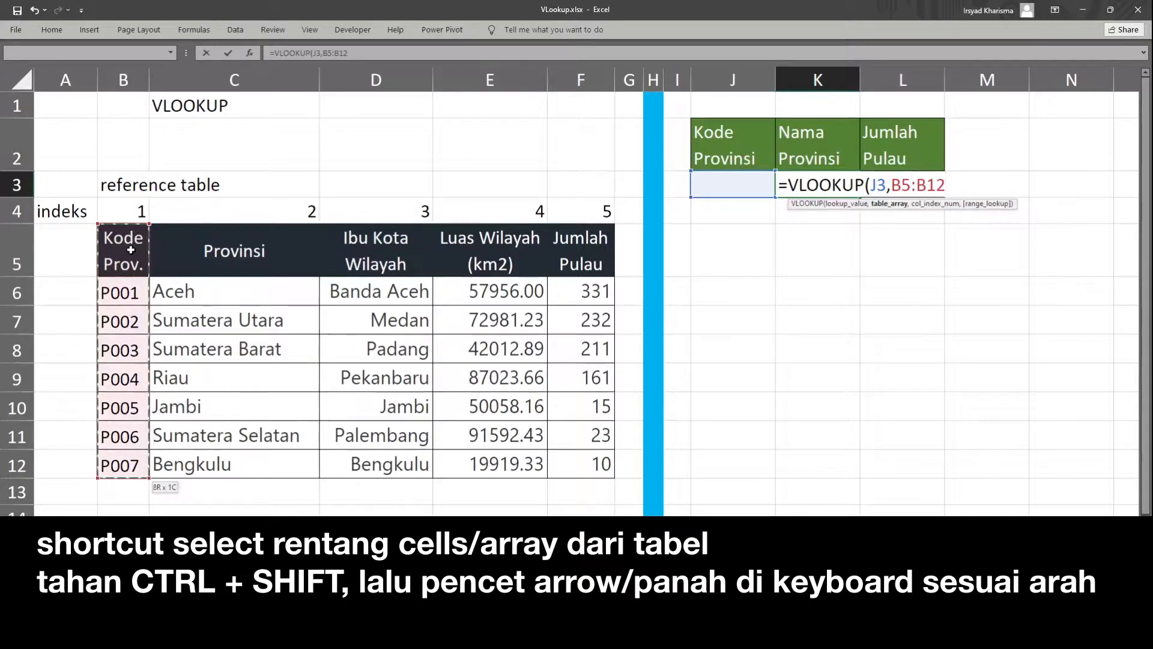
key("ctrl+shift+Right")
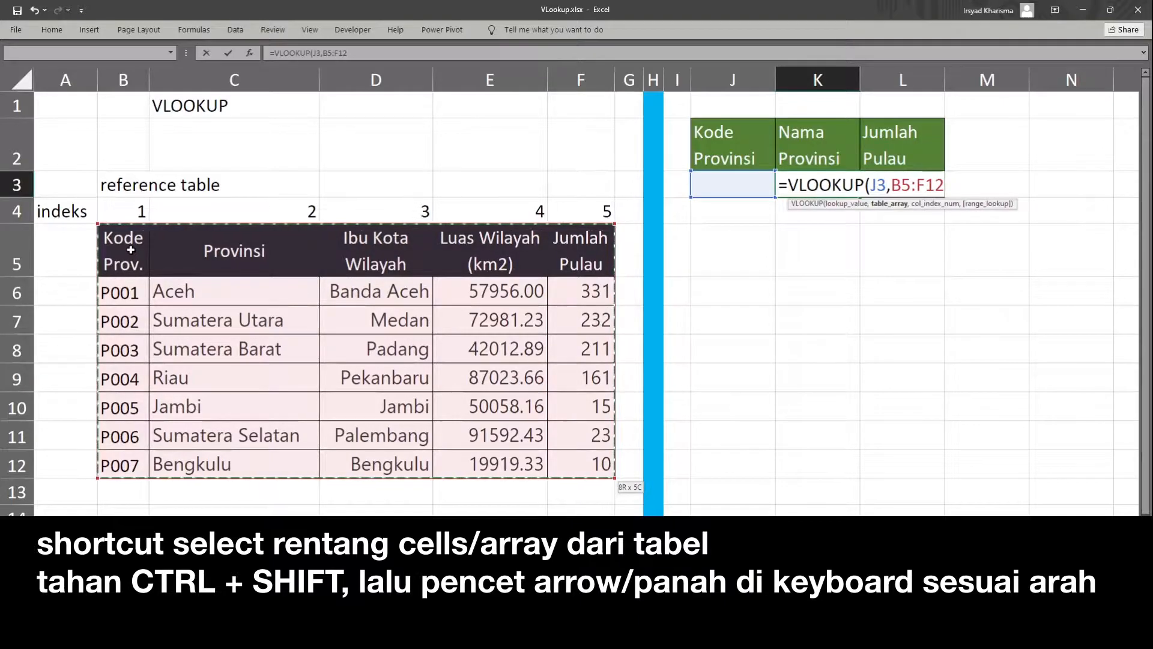
type(",")
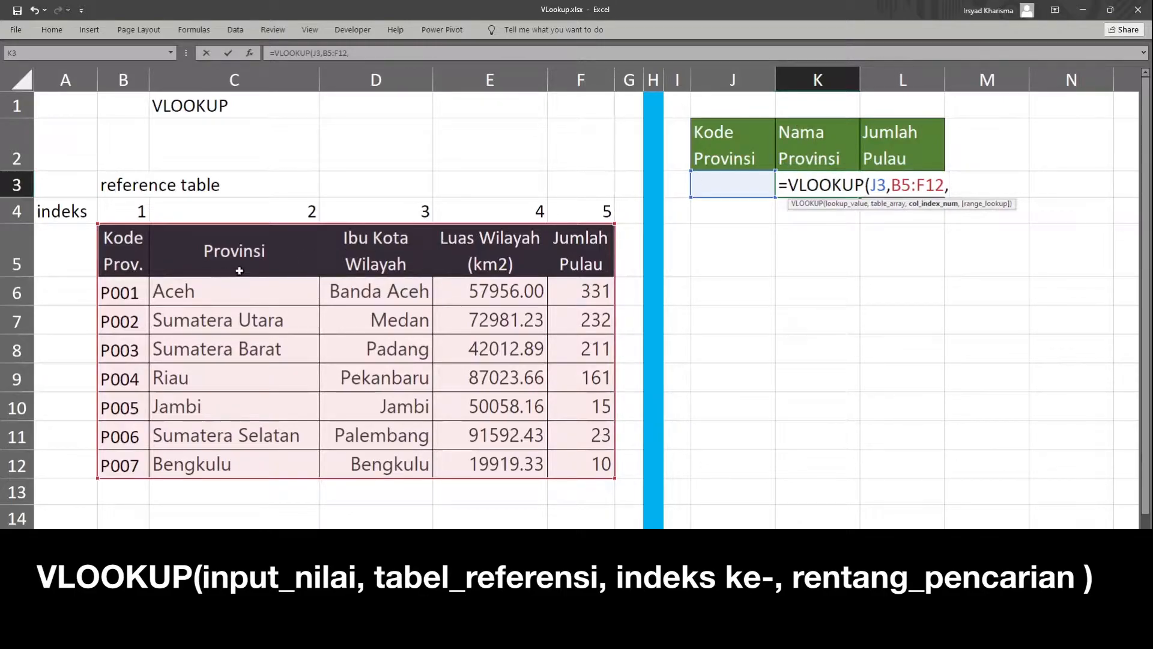
Complete K3's VLOOKUP formula with column index 2 and FALSE for an exact match
type("2,")
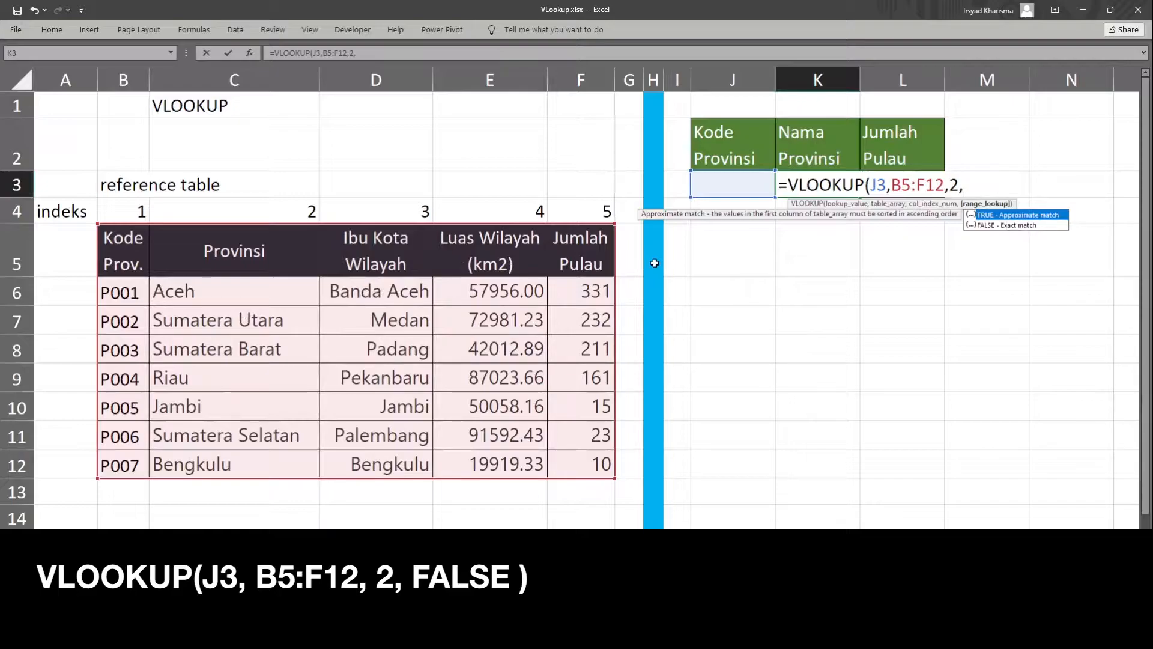
type("FALSE")
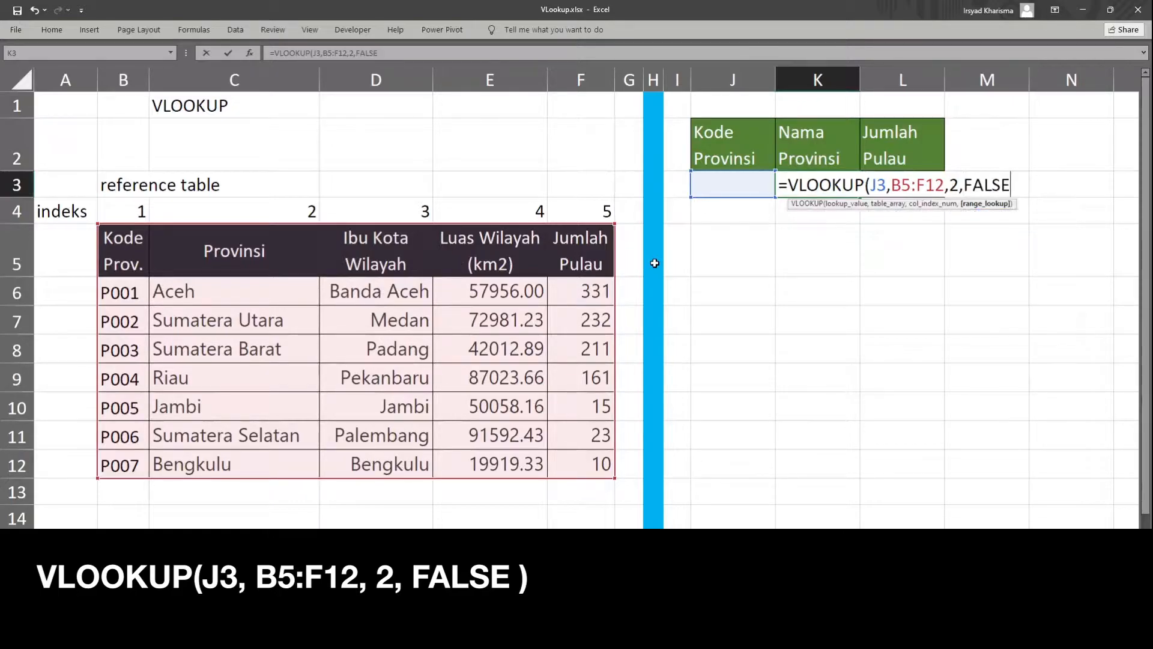
Test the lookup by entering province code P002 in J3, followed by P004
left_click(762, 189)
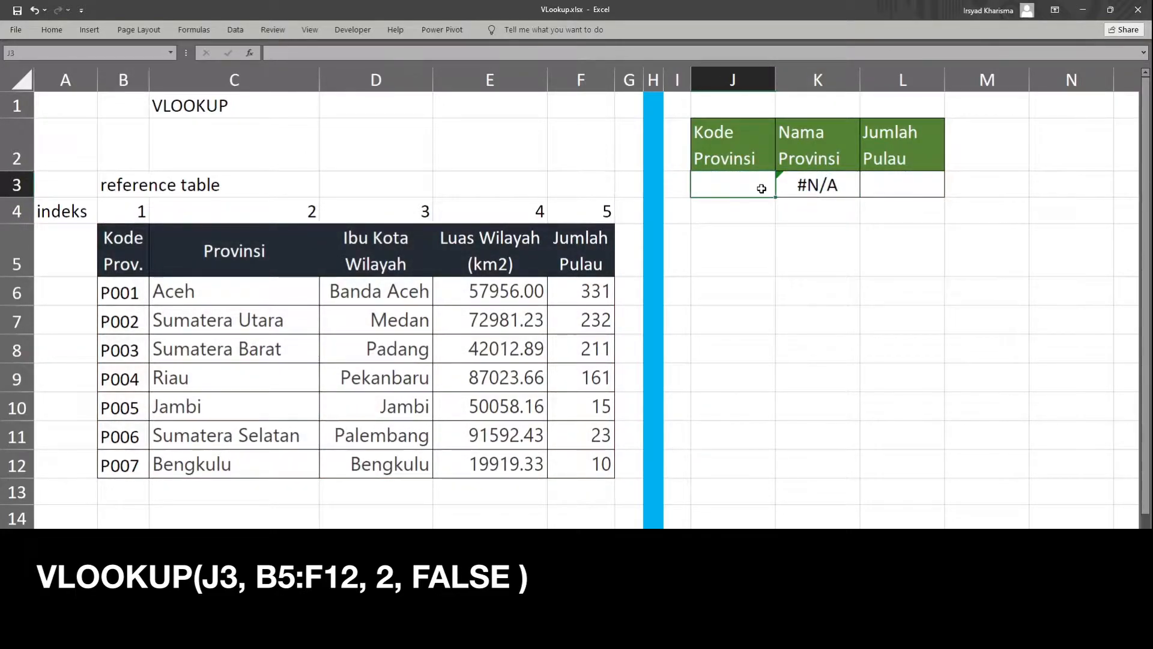
type("P001")
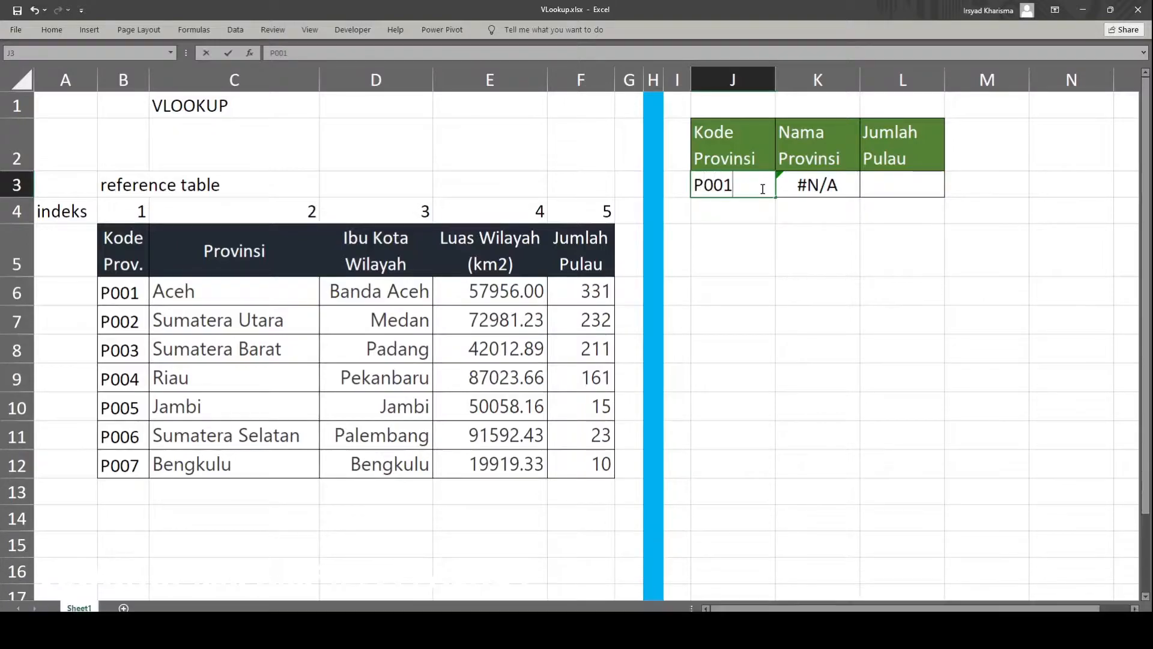
key("BackSpace")
type("2")
key("Return")
left_click(762, 189)
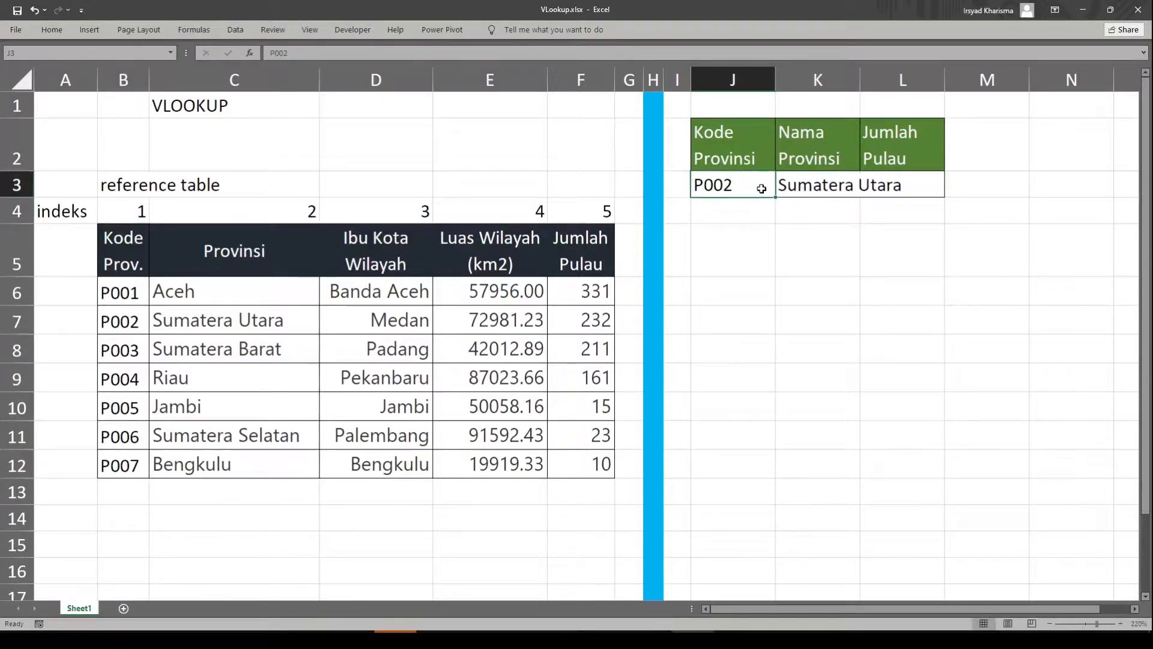
double_click(762, 189)
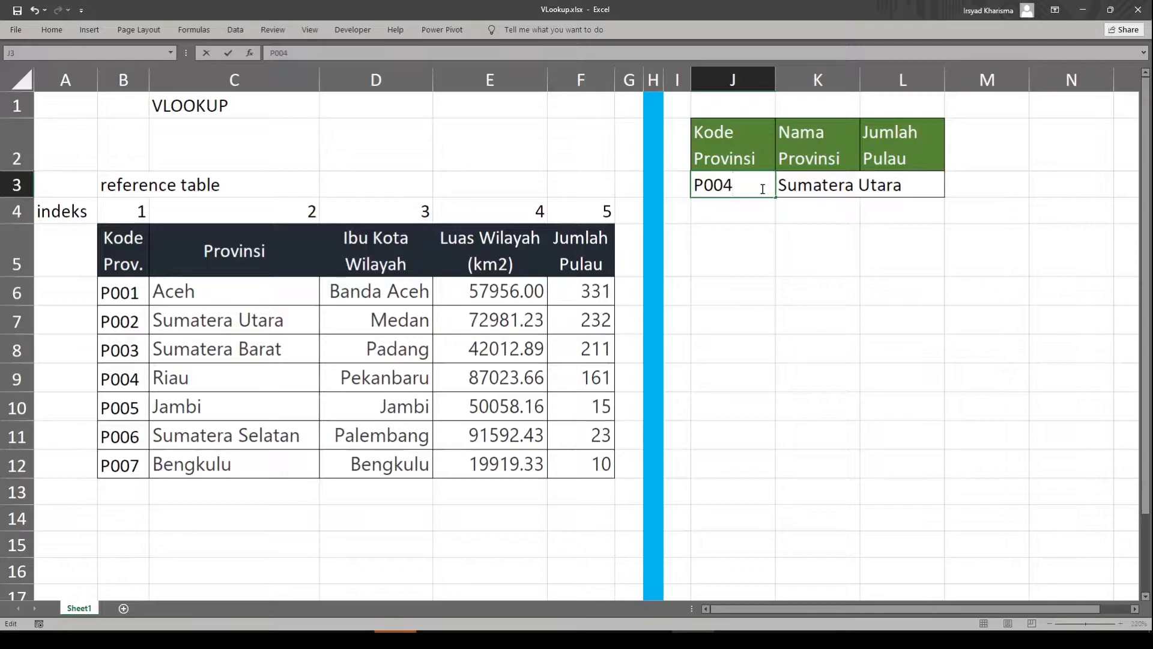
type("4")
key("Return")
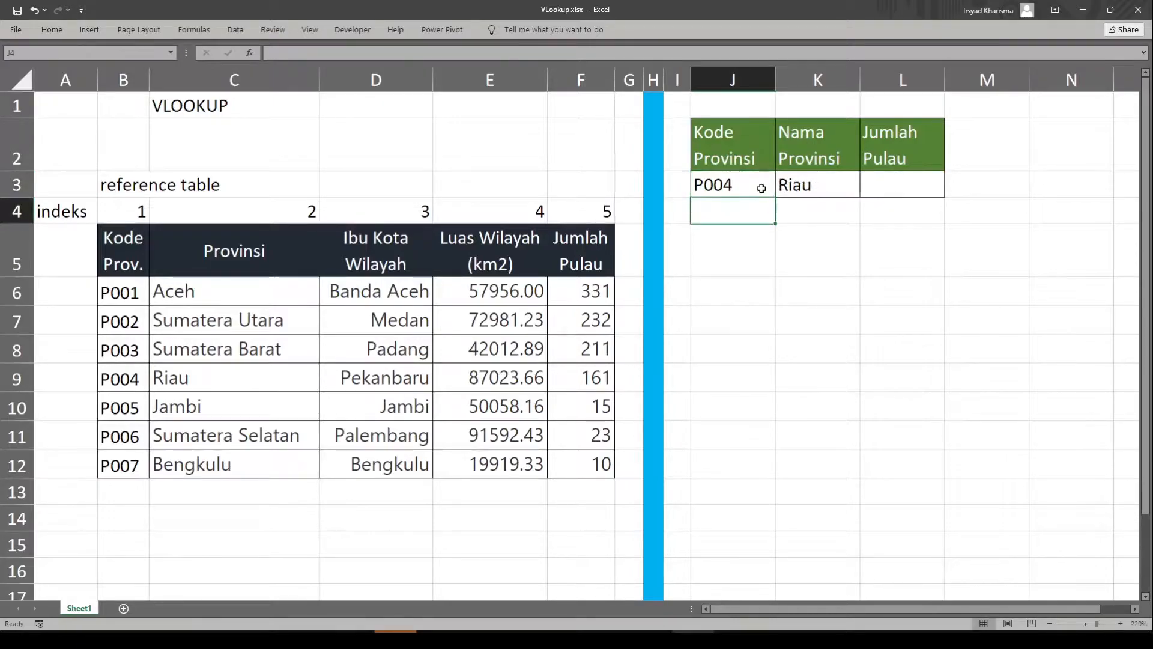
Try the island count 331 as the lookup value in J3, and undo the entry
left_click(762, 189)
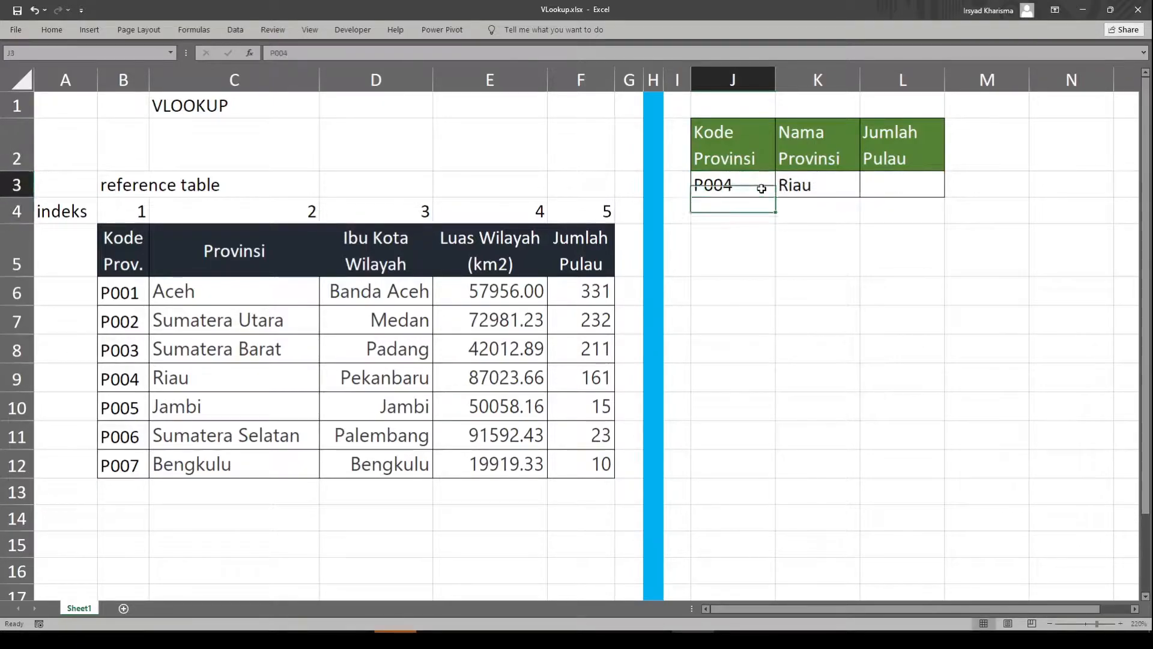
left_click(602, 82)
left_click(761, 188)
type("331")
key("Return")
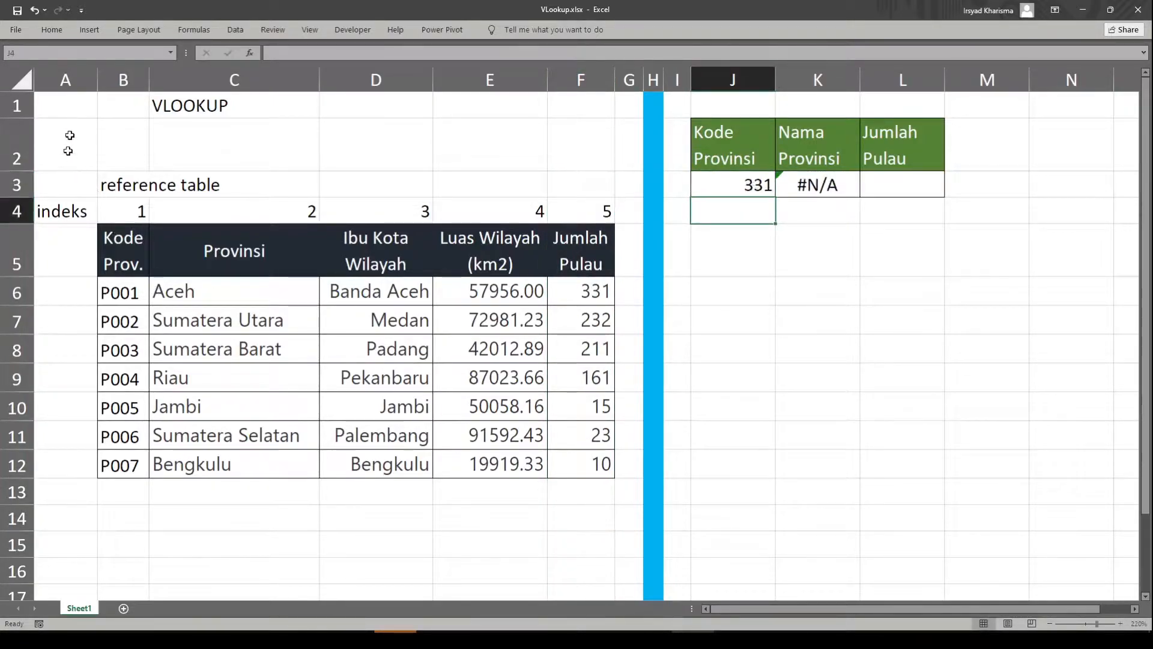
left_click(122, 81)
left_click(134, 247)
key("ctrl+z")
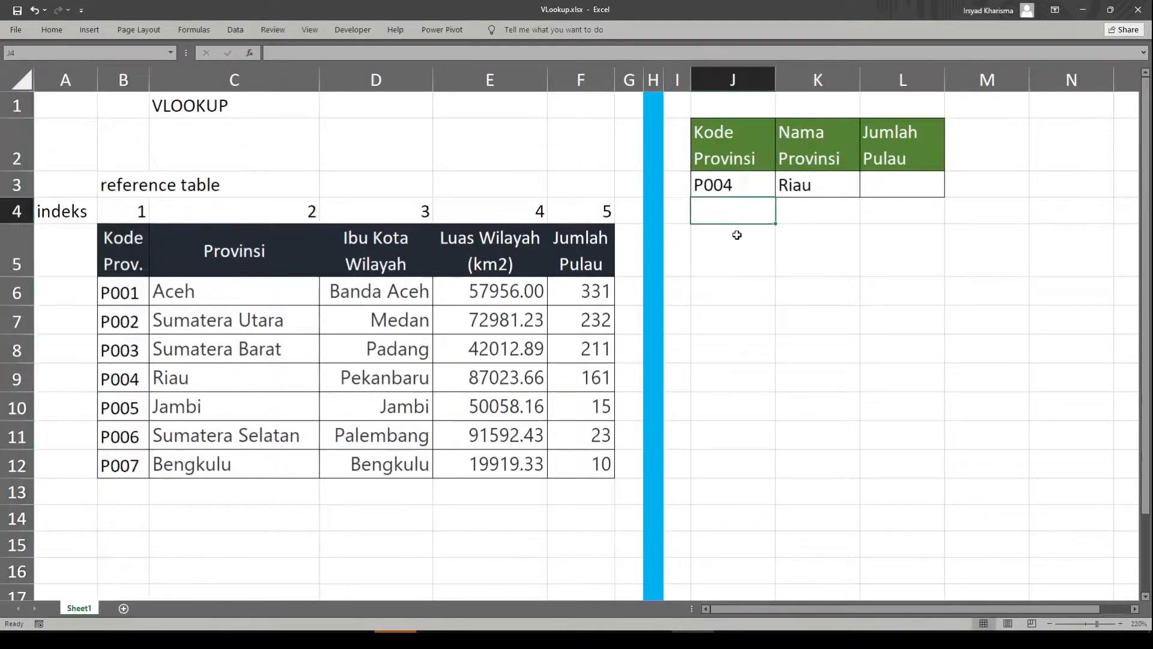
Copy the code P001 from B6 into each cell of B7:B13
left_click(126, 329)
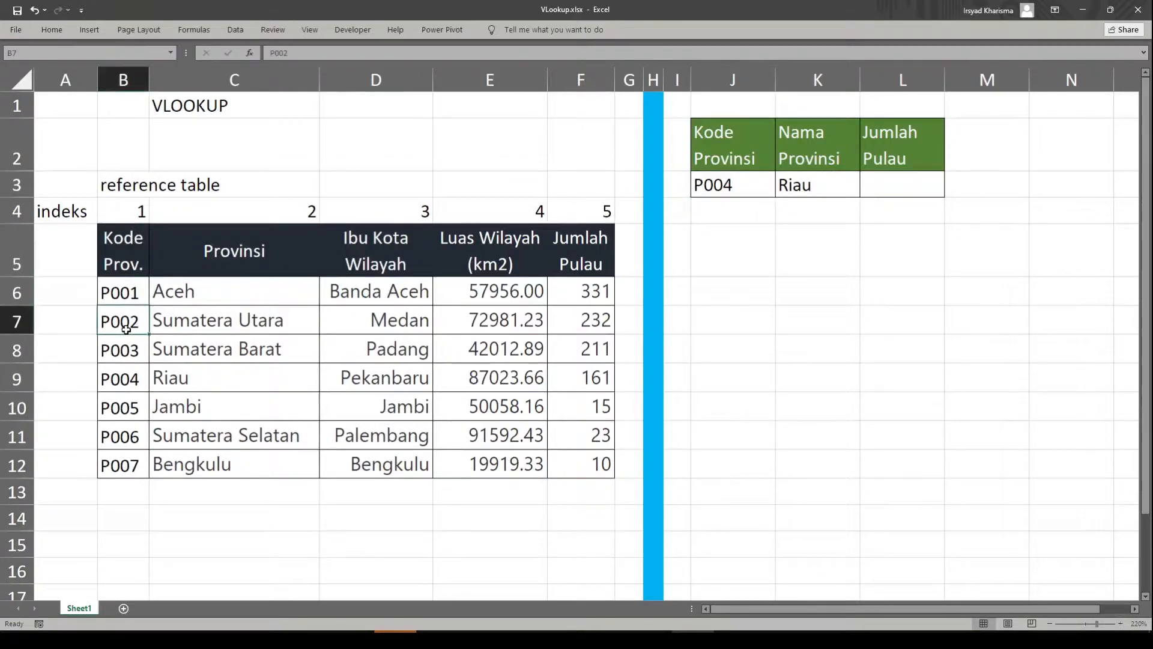
key("Up")
key("ctrl+c")
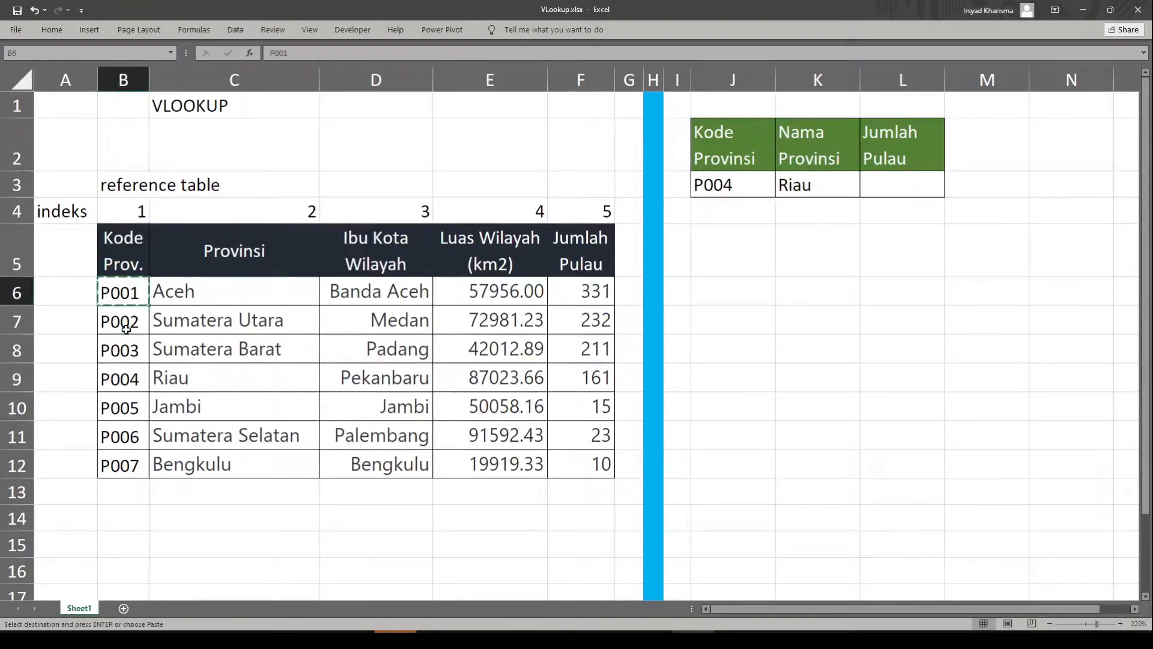
key("Down")
key("ctrl+v")
key("Down")
key("ctrl+v")
key("Down")
key("ctrl+v")
key("Down")
key("ctrl+v")
key("Down")
key("ctrl+v")
key("Down")
key("ctrl+v")
key("Return")
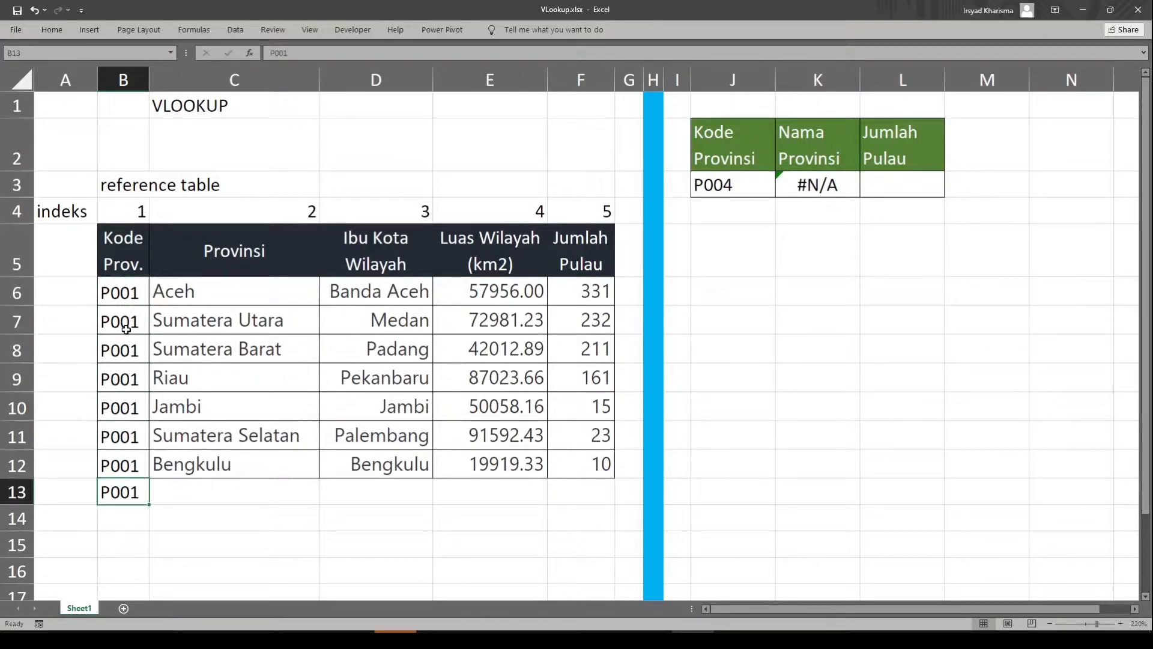
Enter P001 in J3 and compare K3's result with row 6 of the reference table
left_click(724, 252)
left_click(737, 182)
type("p001")
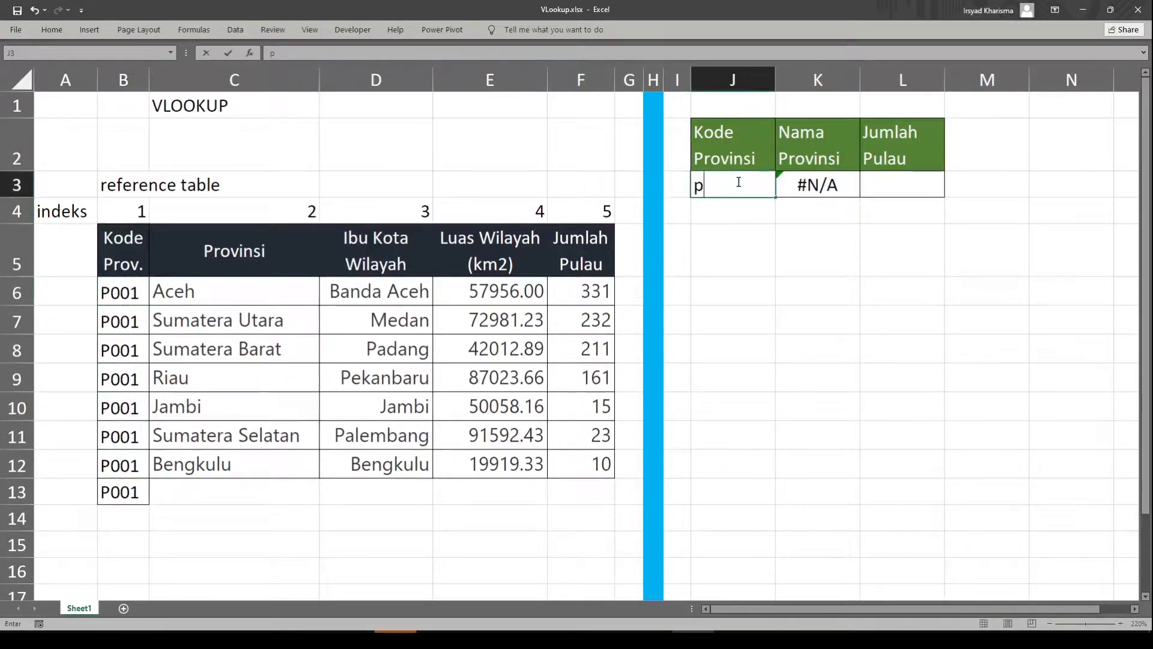
key("Return")
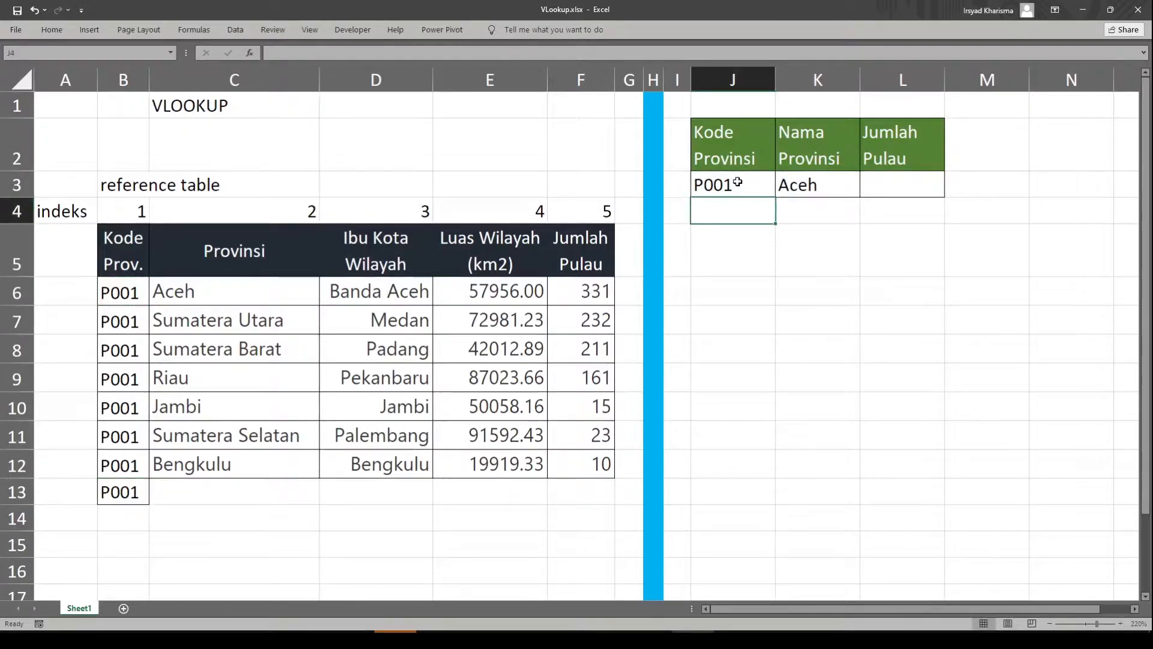
left_click(116, 76)
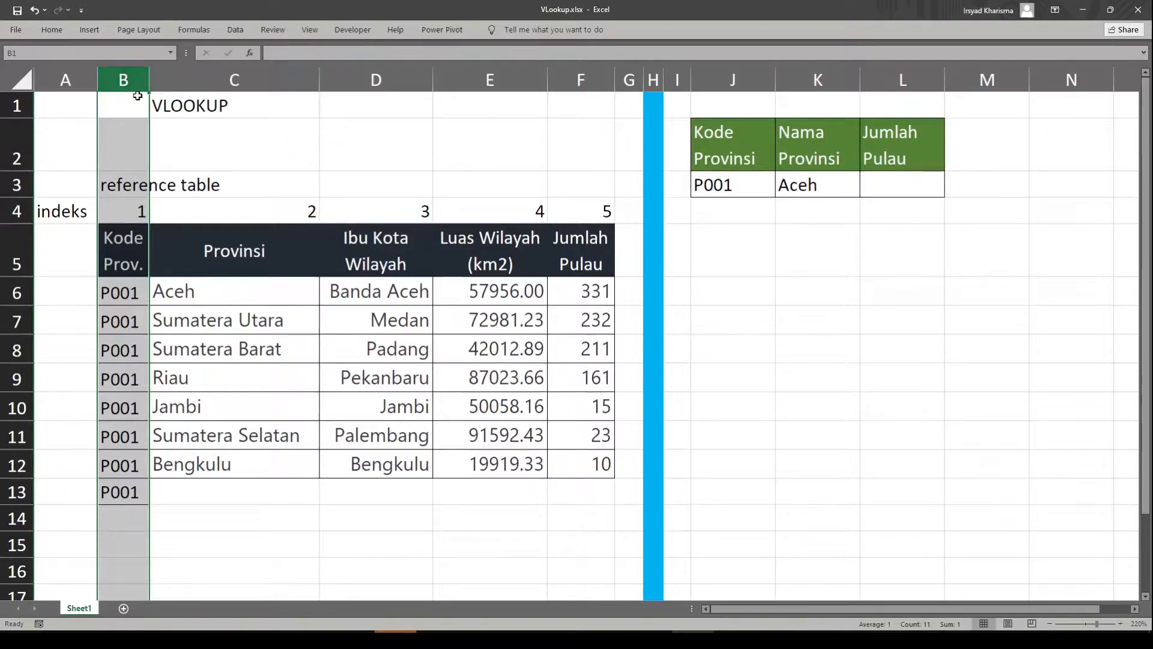
left_click(796, 186)
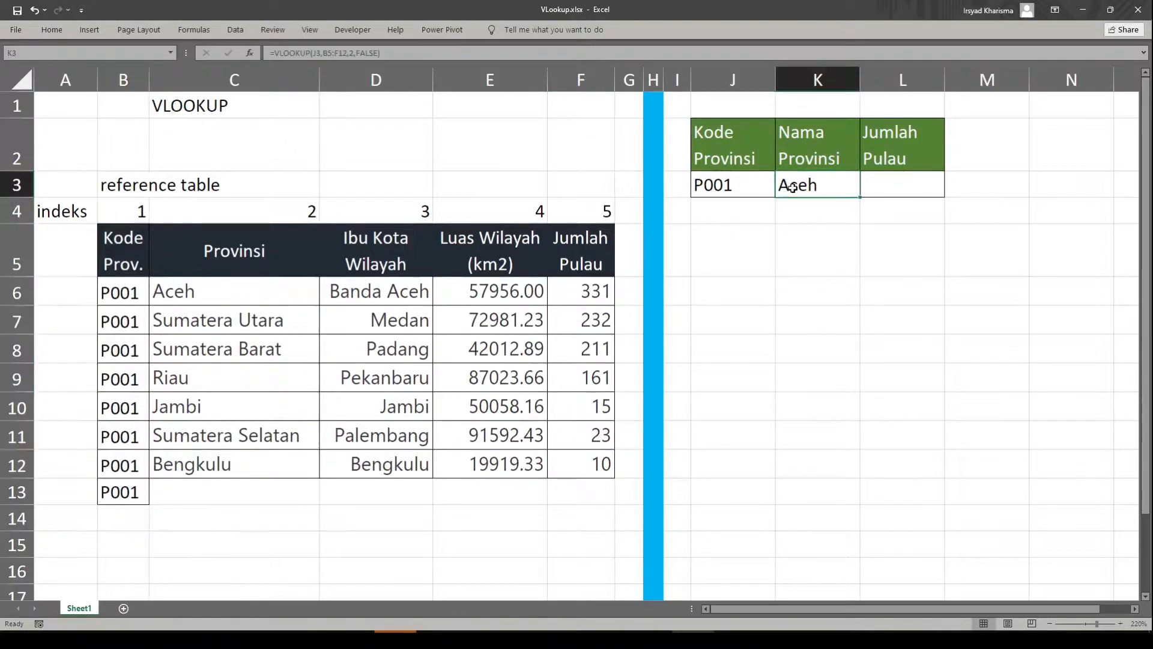
left_click(750, 179)
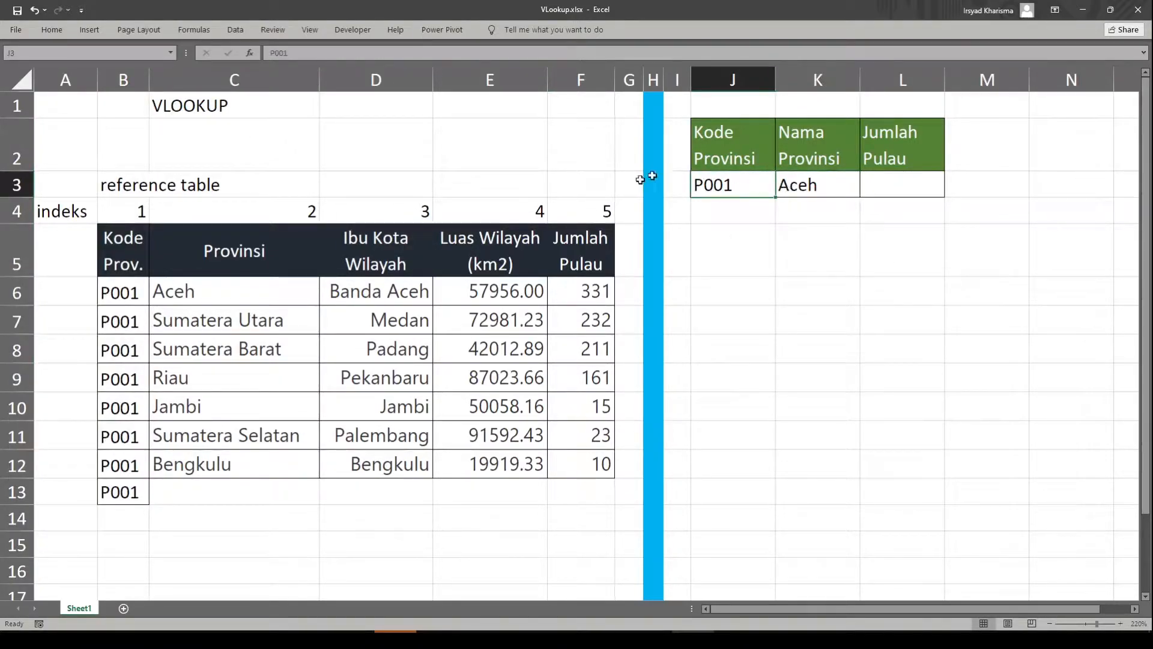
left_click(8, 294)
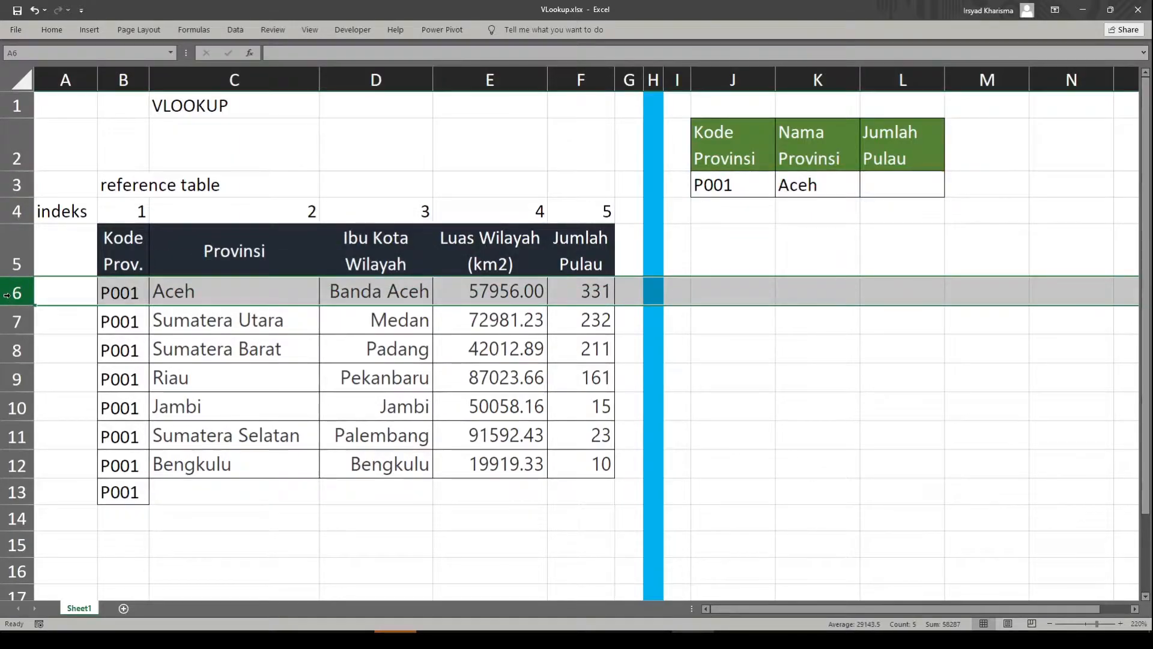
Clear the P001 code from B6 and compare K3's result with row 7
left_click(130, 327)
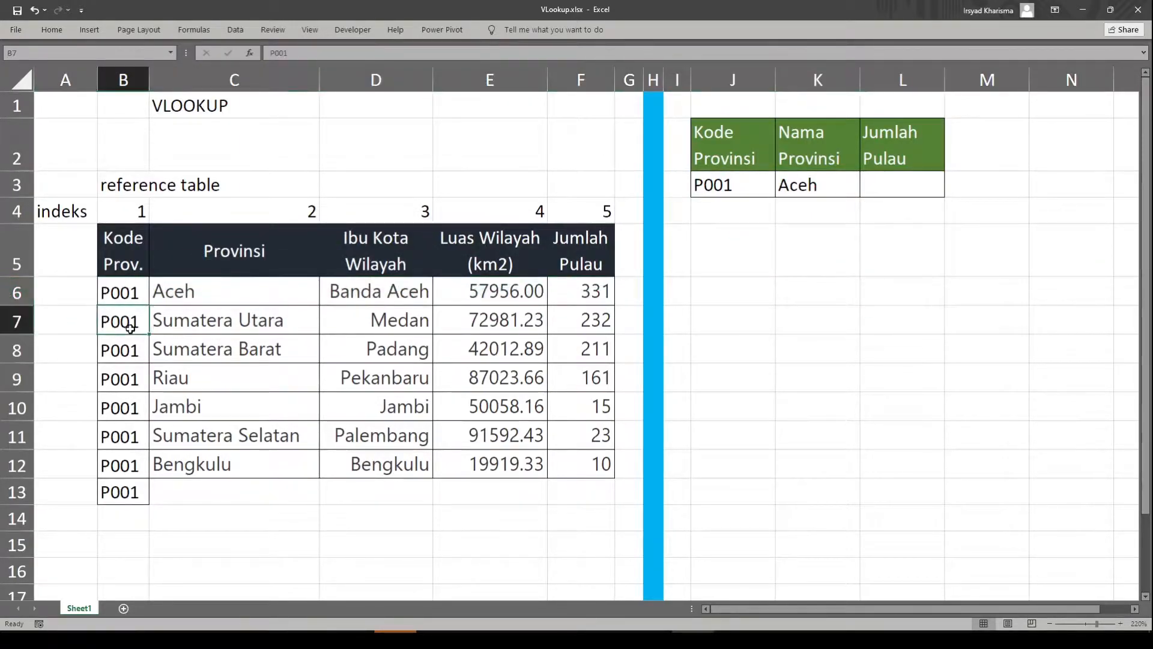
left_click(122, 295)
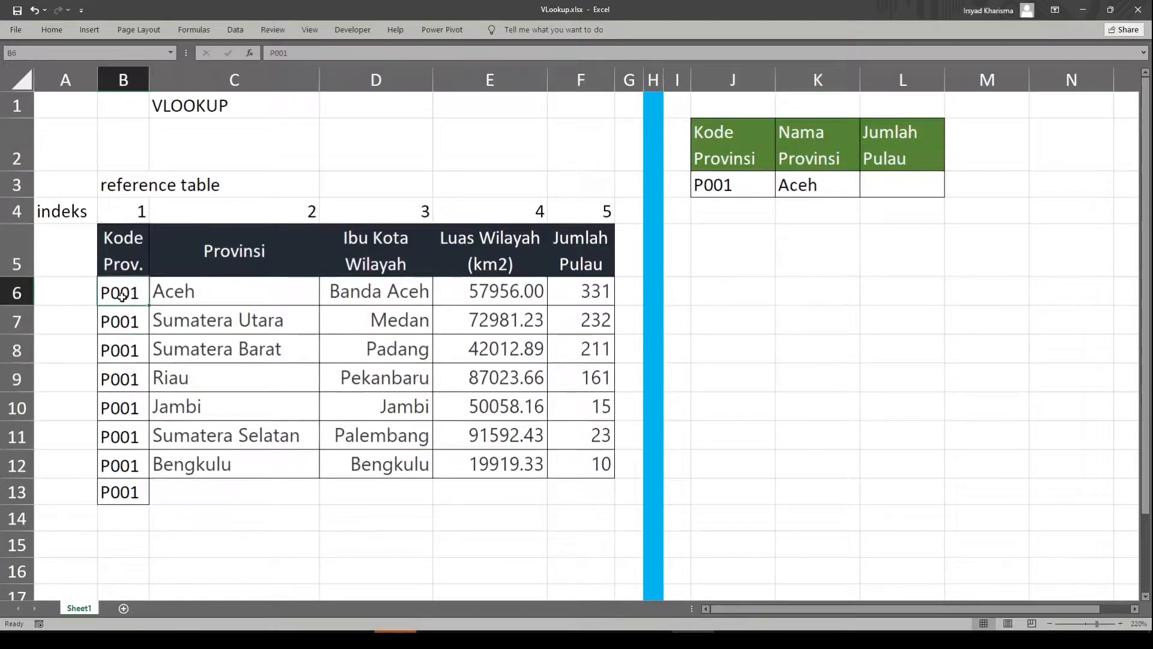
key("BackSpace")
key("Return")
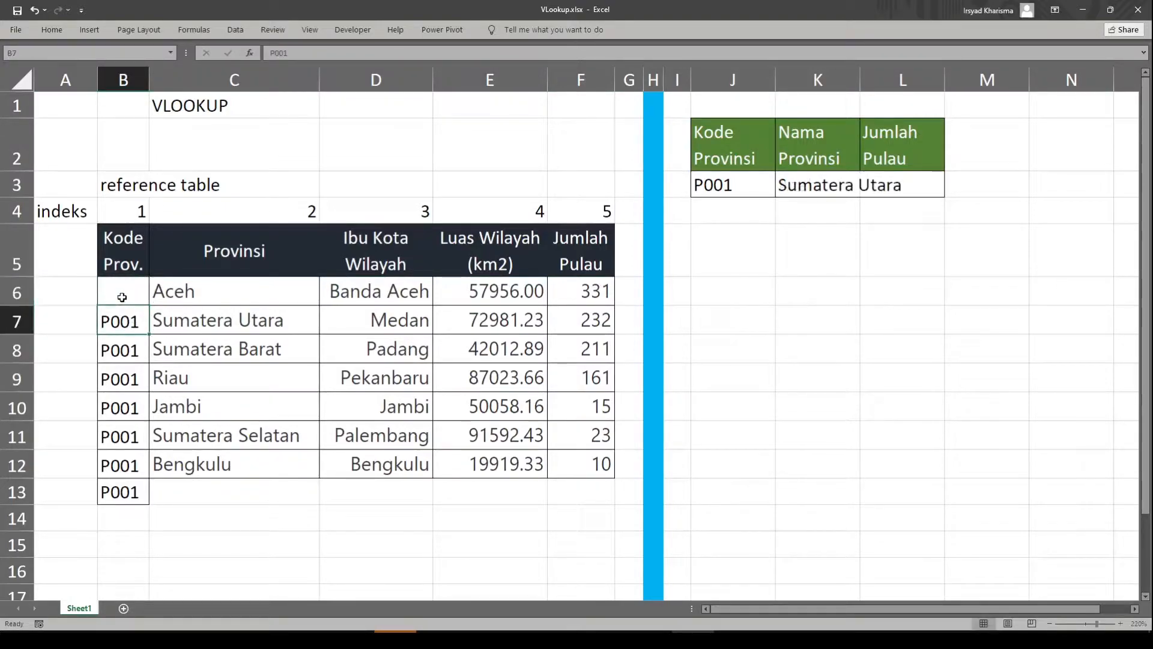
left_click(13, 323)
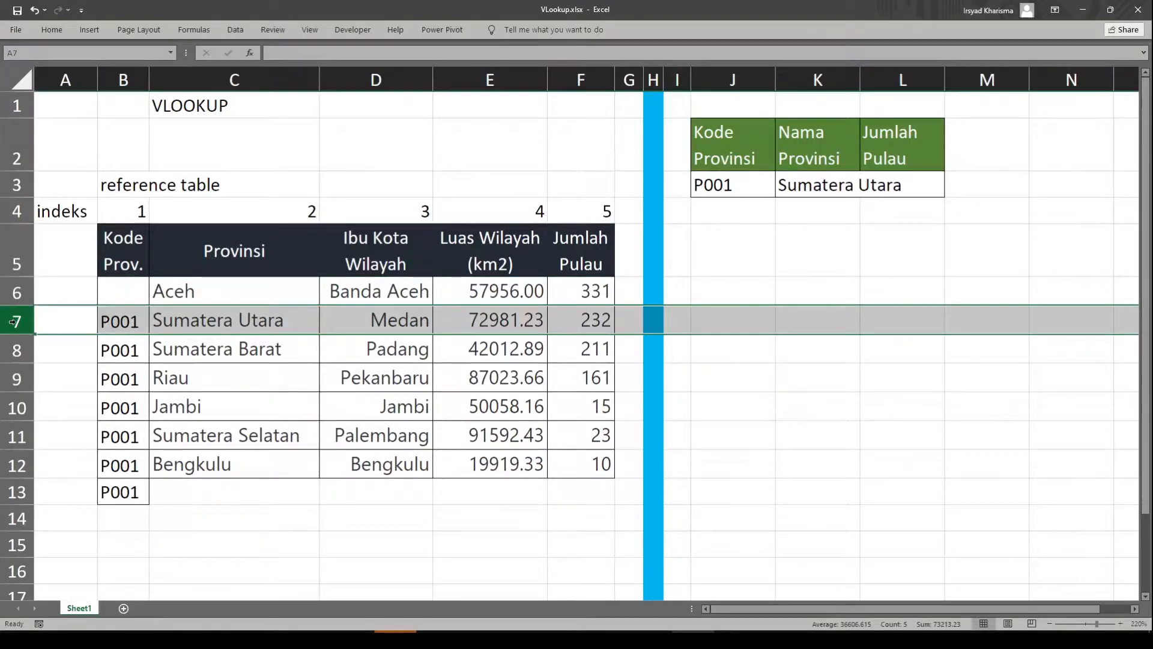
Rename the Kode Prov. header in B5 as Nama Kota
left_click(121, 268)
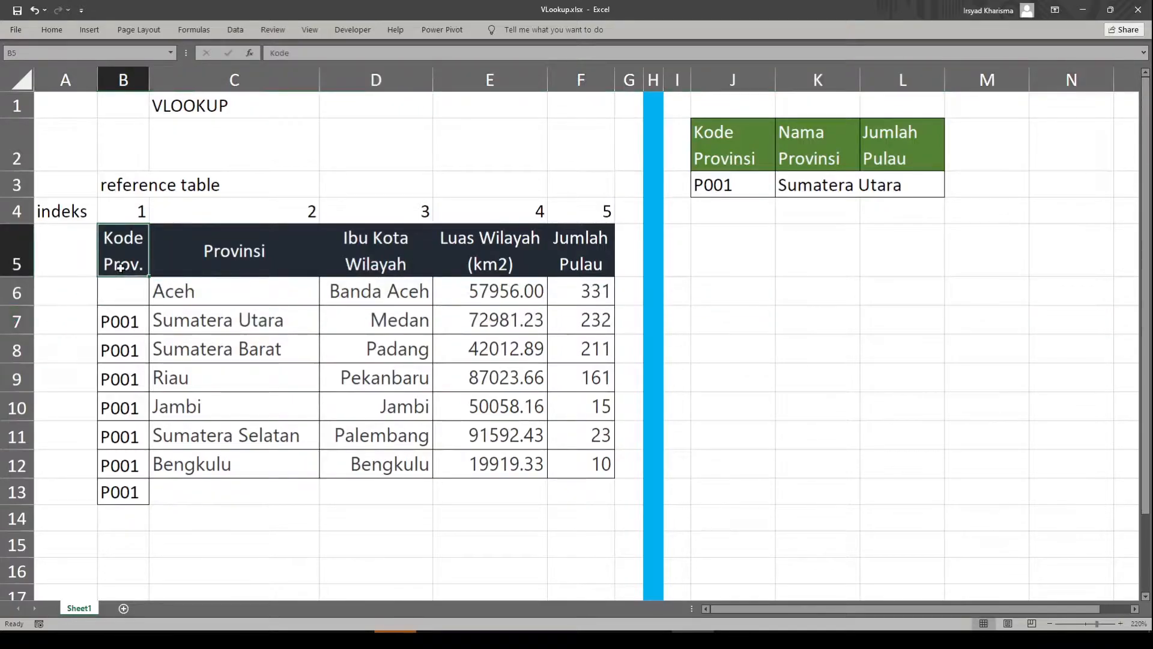
type("Nama Kota")
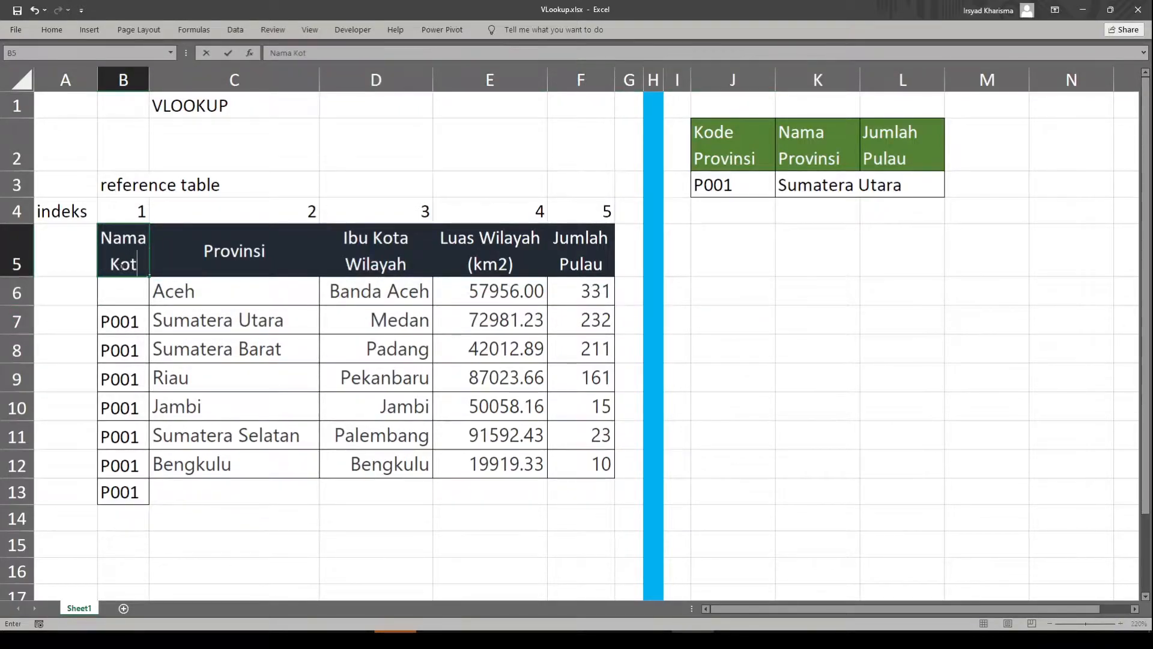
key("Return")
Copy the capital city names from D6:D12 into B6:B12
left_click_drag(330, 319, 367, 491)
key("ctrl+c")
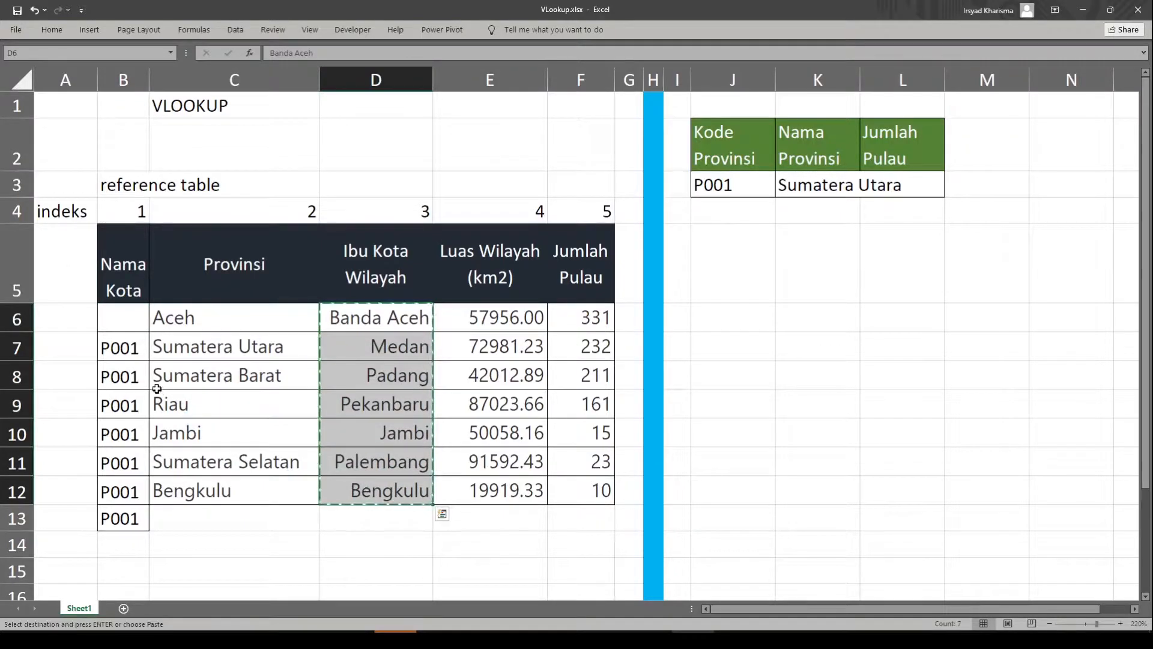
left_click(118, 316)
key("ctrl+v")
Auto-fit the width of column B and the row heights of the reference table
double_click(149, 80)
scroll(84, 156, "down", 1)
double_click(15, 195)
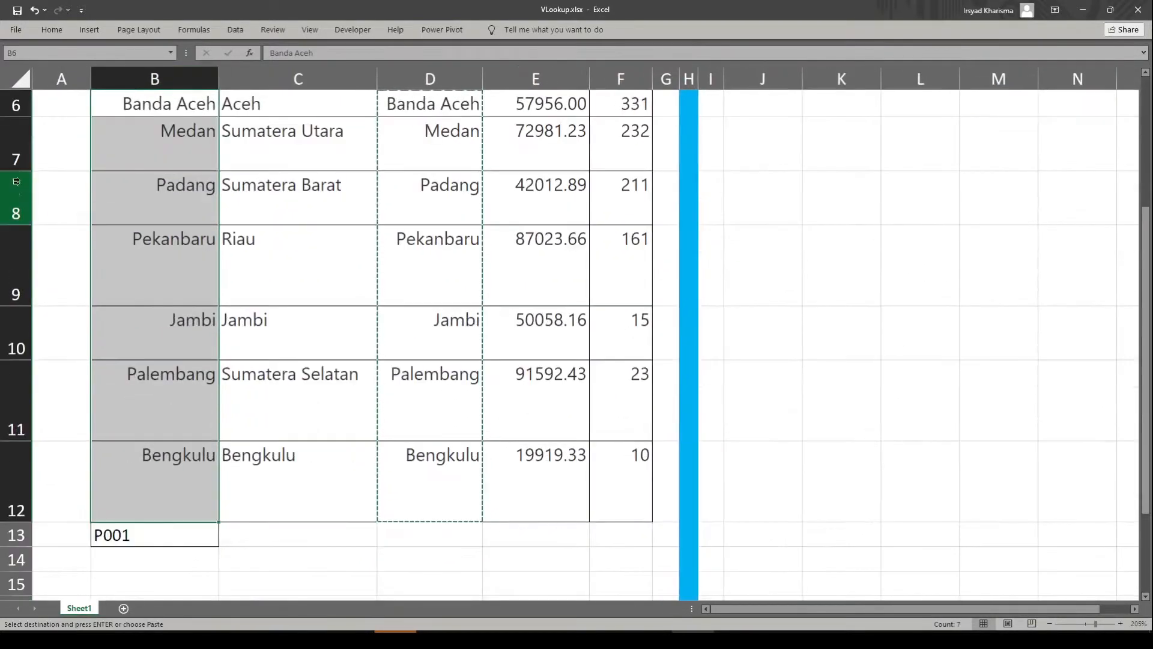
scroll(15, 198, "up", 2)
left_click_drag(16, 240, 15, 565)
double_click(15, 397)
double_click(16, 504)
Delete the leftover P001 code in B13 below the reference table
left_click(154, 463)
key("Delete")
left_click(216, 489)
left_click(536, 512)
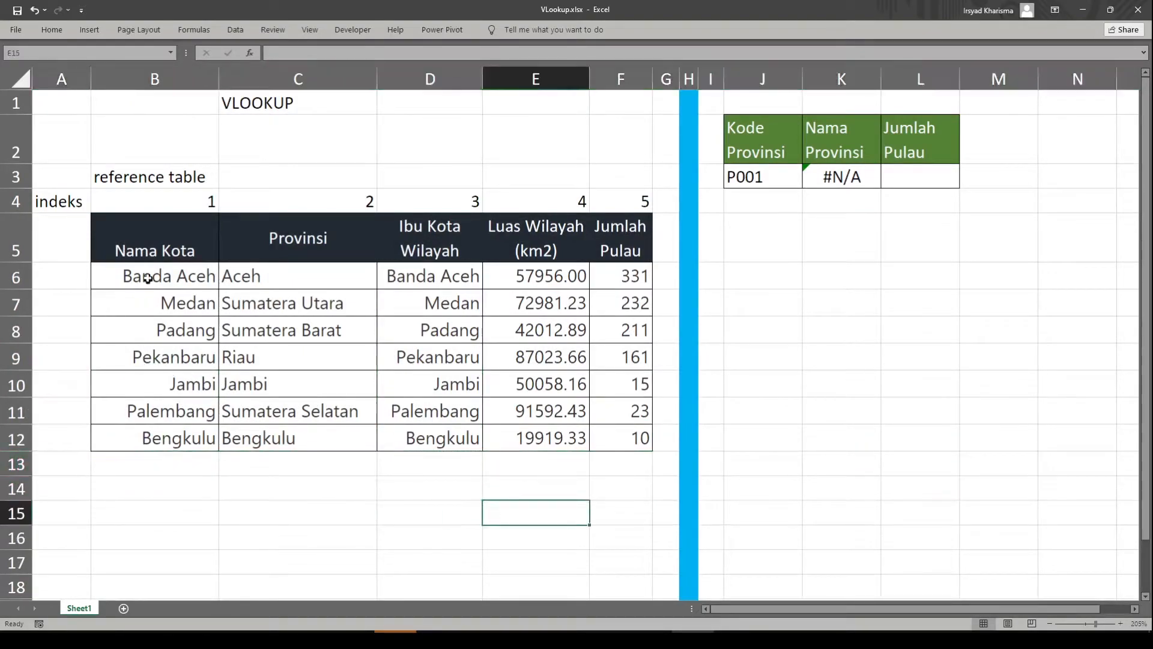
Compare the city names in B6 and D6, and rename the Kode Provinsi header in J2 as Nama Kota
left_click(148, 279)
left_click(414, 279)
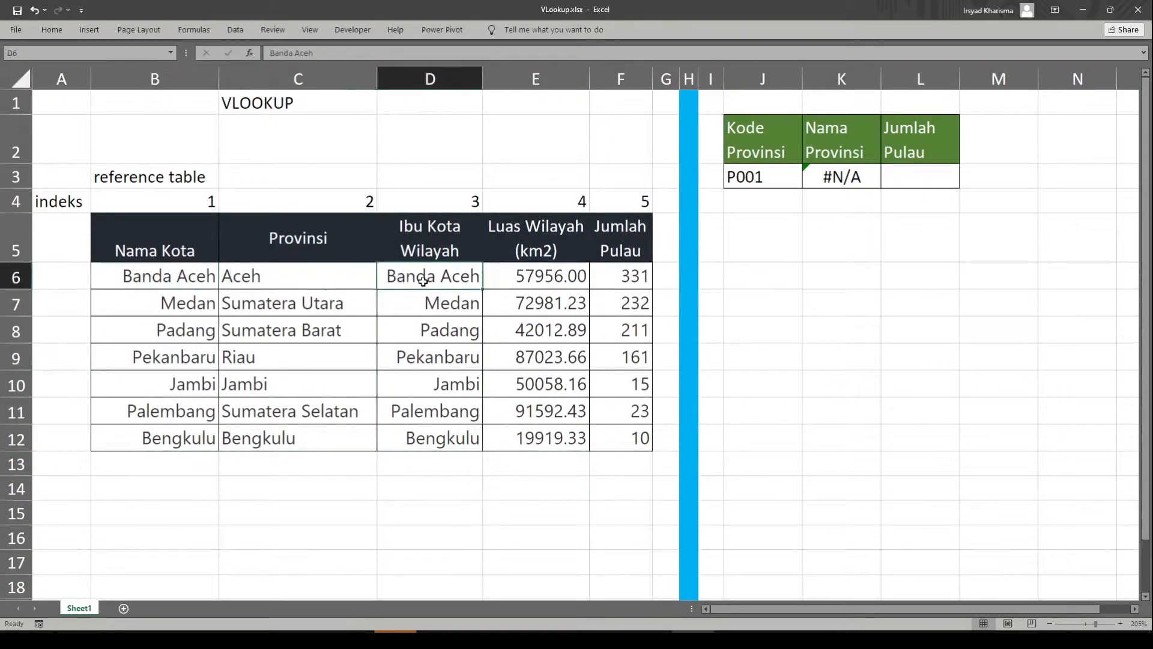
left_click(768, 123)
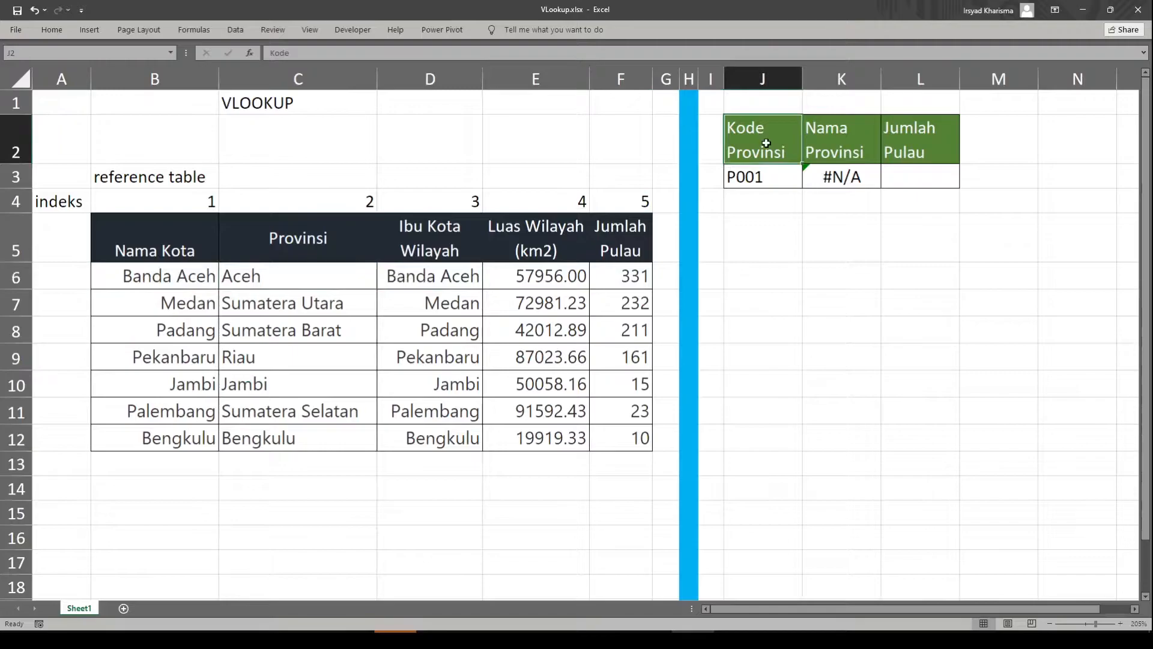
type("Nama Kota")
key("Return")
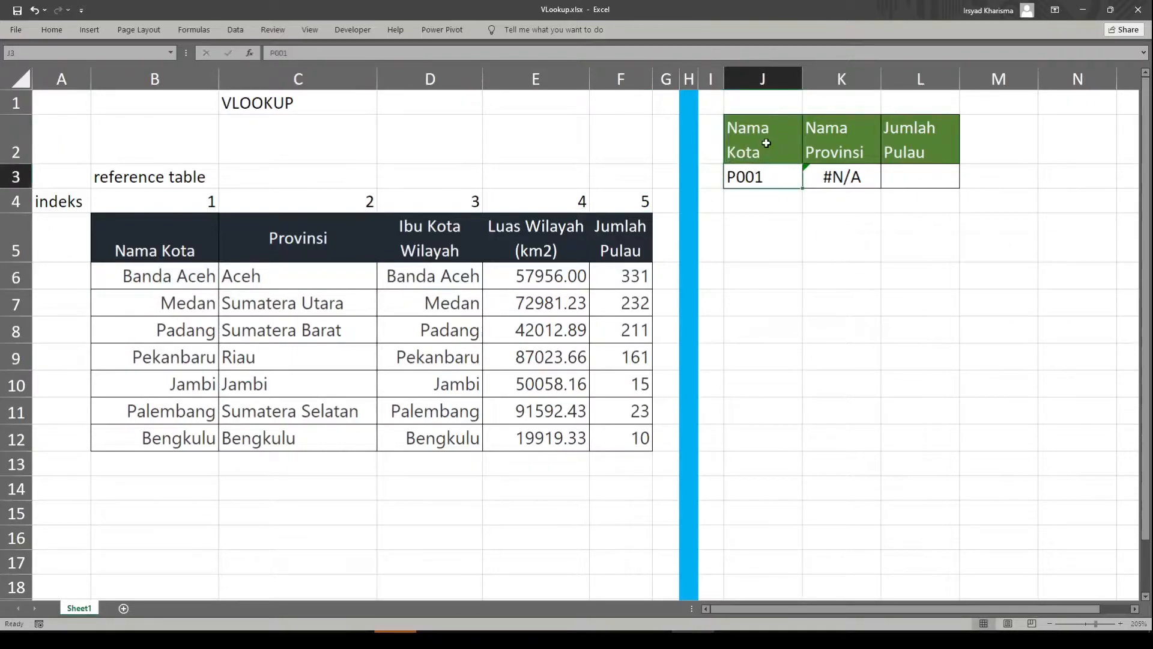
Enter Banda Aceh as the lookup value in J3 and auto-fit column J to its contents
type("Banda Aceh")
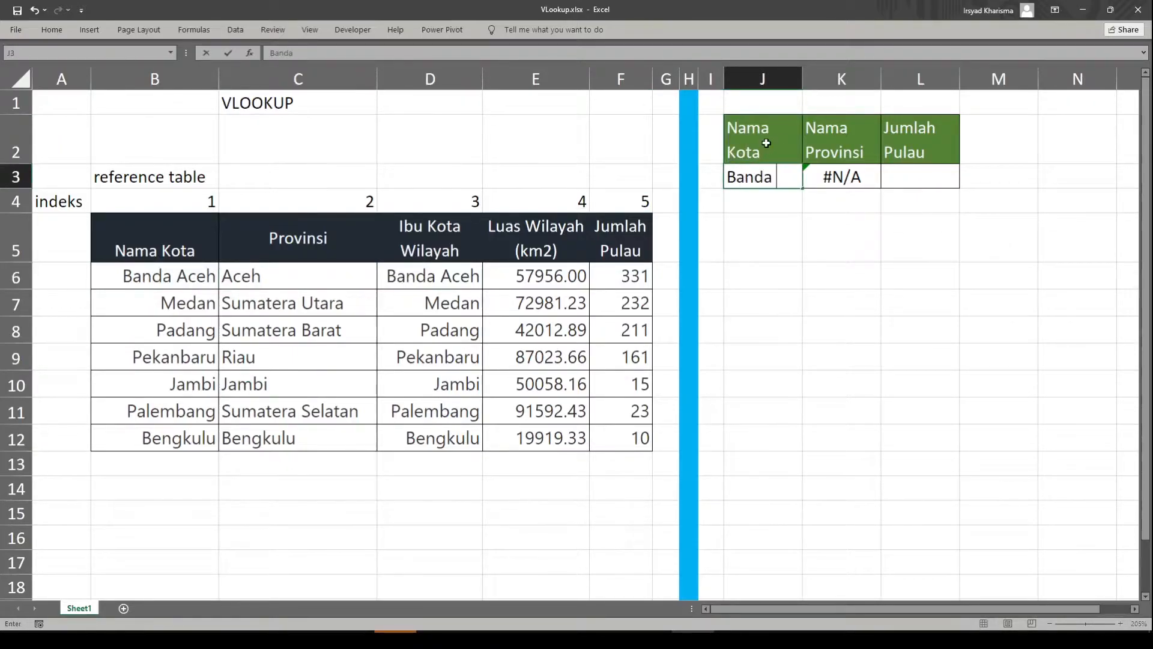
key("Return")
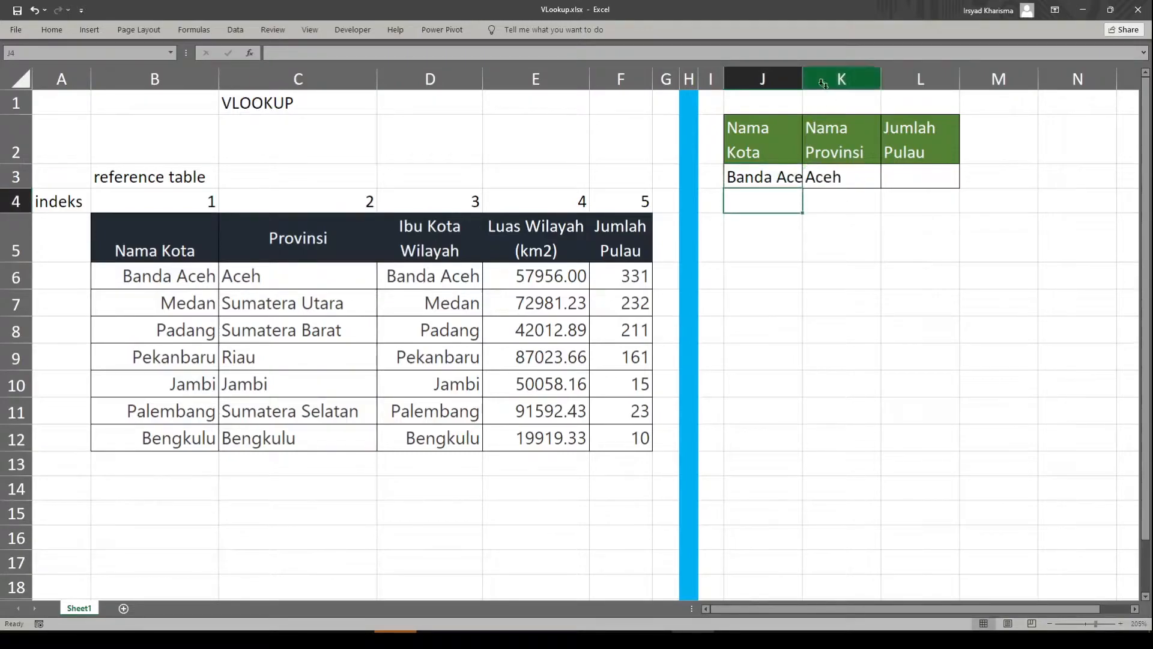
double_click(803, 79)
left_click(864, 168)
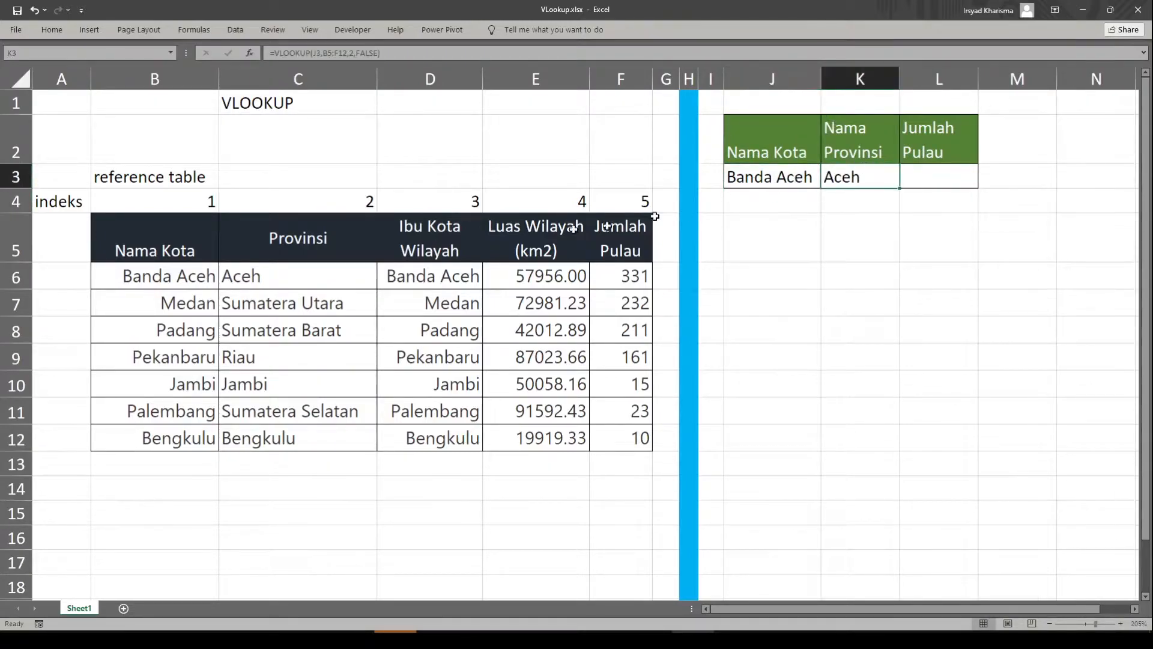
left_click(147, 79)
left_click(171, 242)
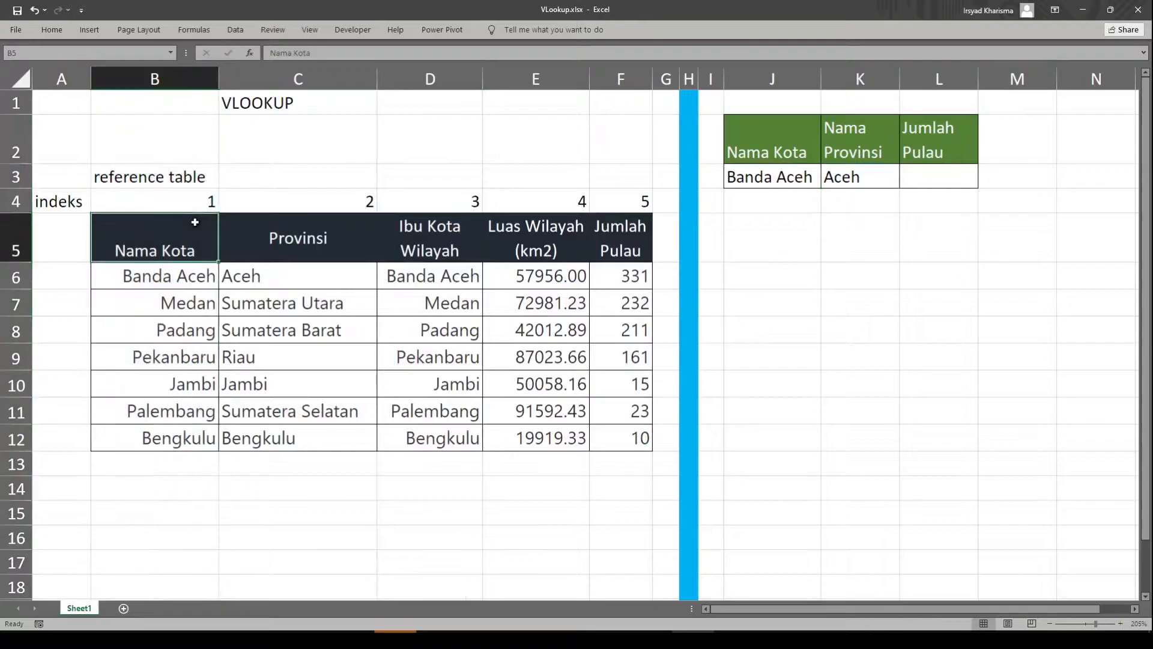
Examine the reference table B5:F12, including its lookup column B and data rows 7 to 12
left_click_drag(171, 241, 638, 443)
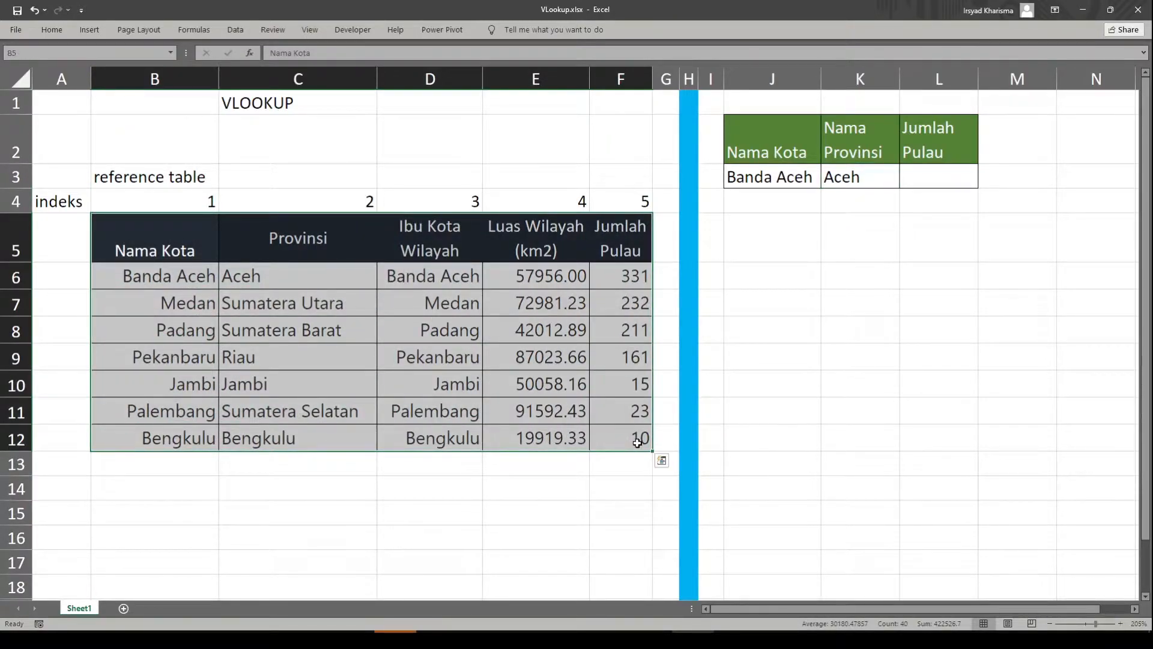
left_click(140, 77)
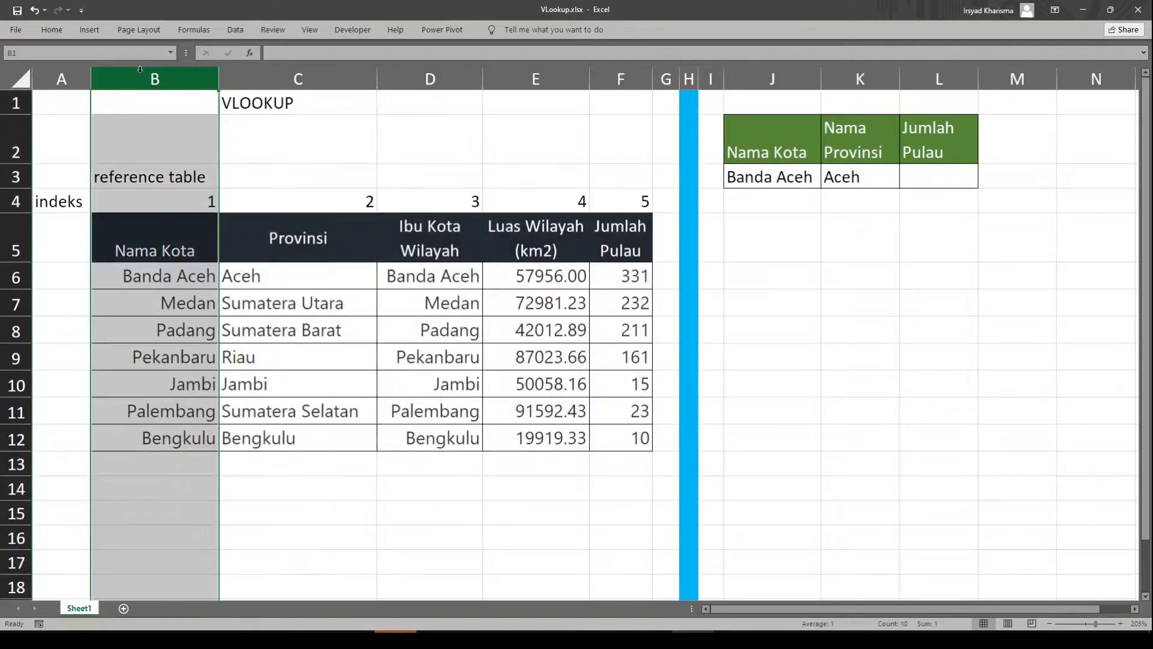
left_click(167, 229)
left_click(171, 77)
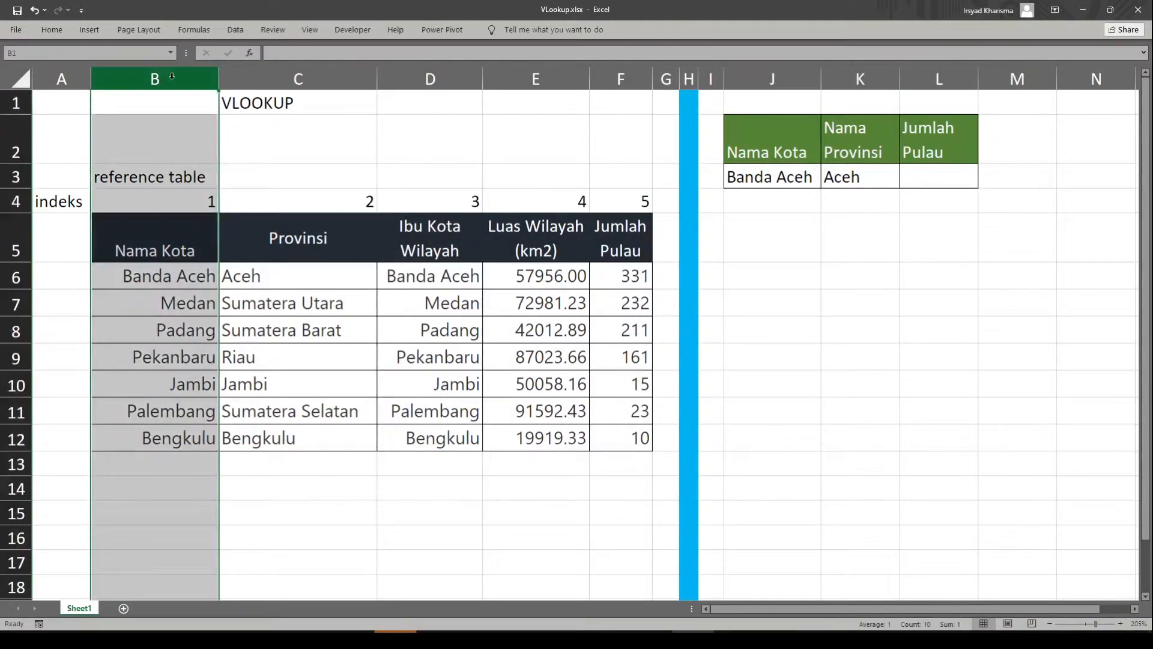
left_click(18, 304)
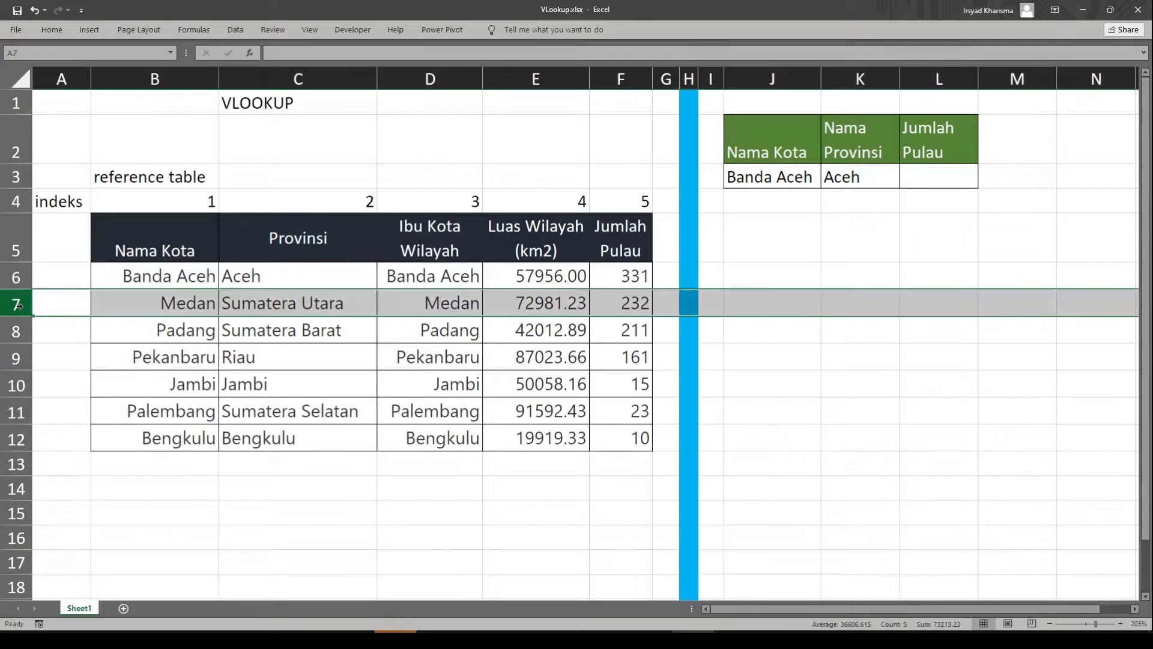
left_click_drag(17, 306, 23, 425)
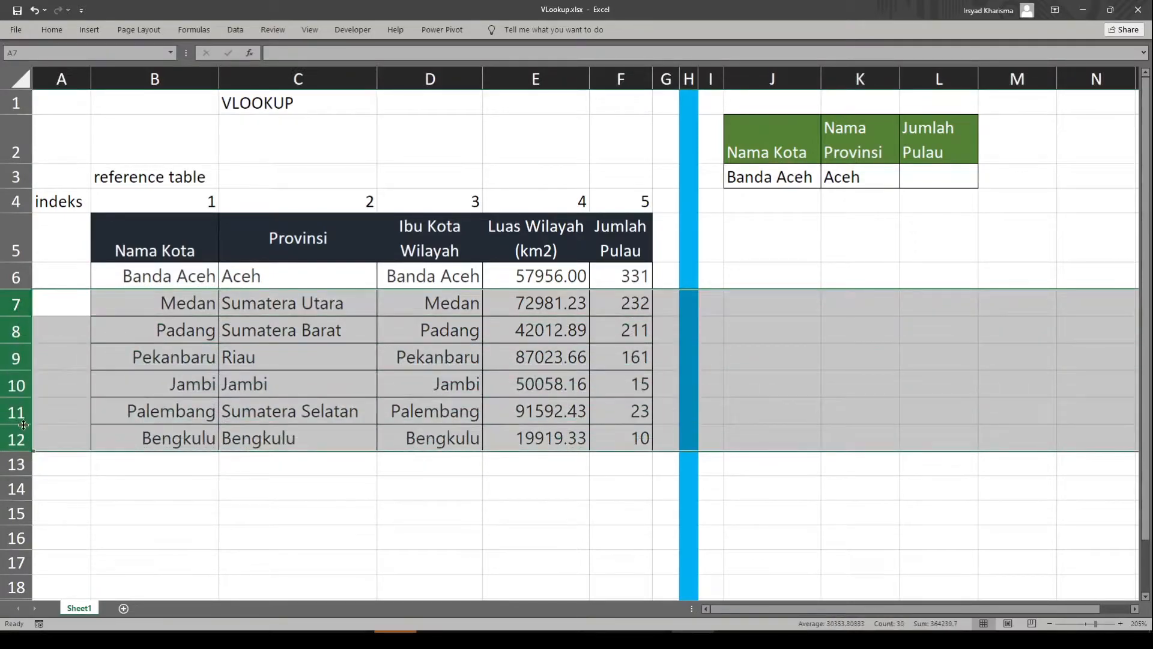
left_click(882, 306)
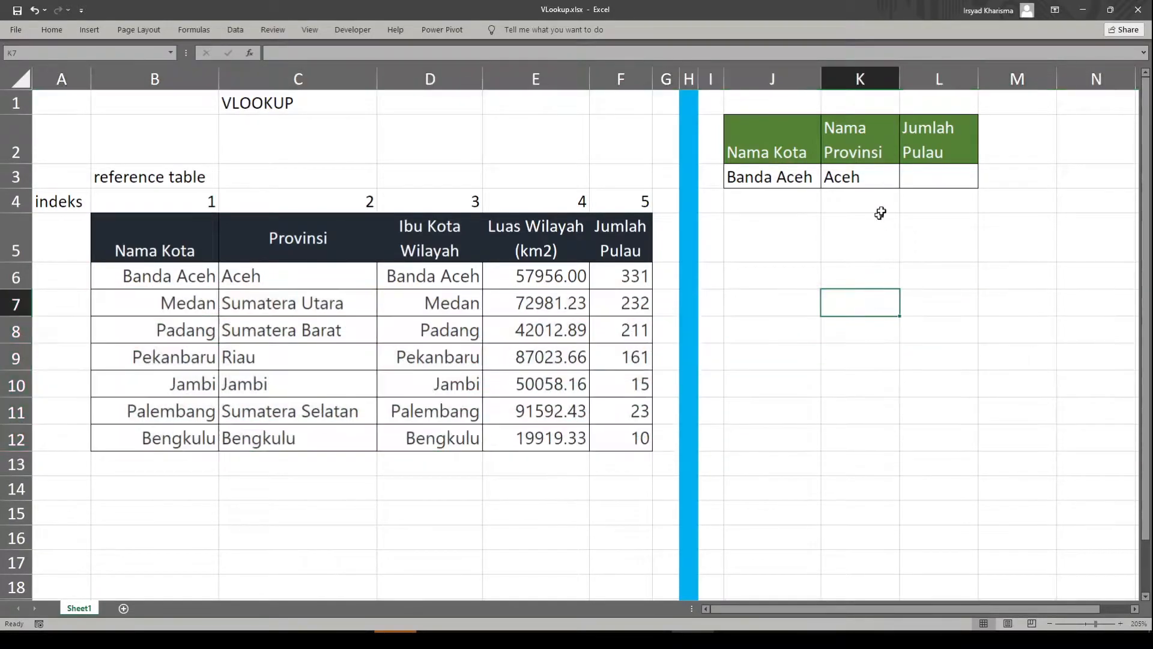
left_click(882, 206)
Copy the reference table B5:F12 onto a new sheet, placing it at C3
left_click_drag(148, 240, 597, 442)
key("ctrl+c")
left_click(124, 607)
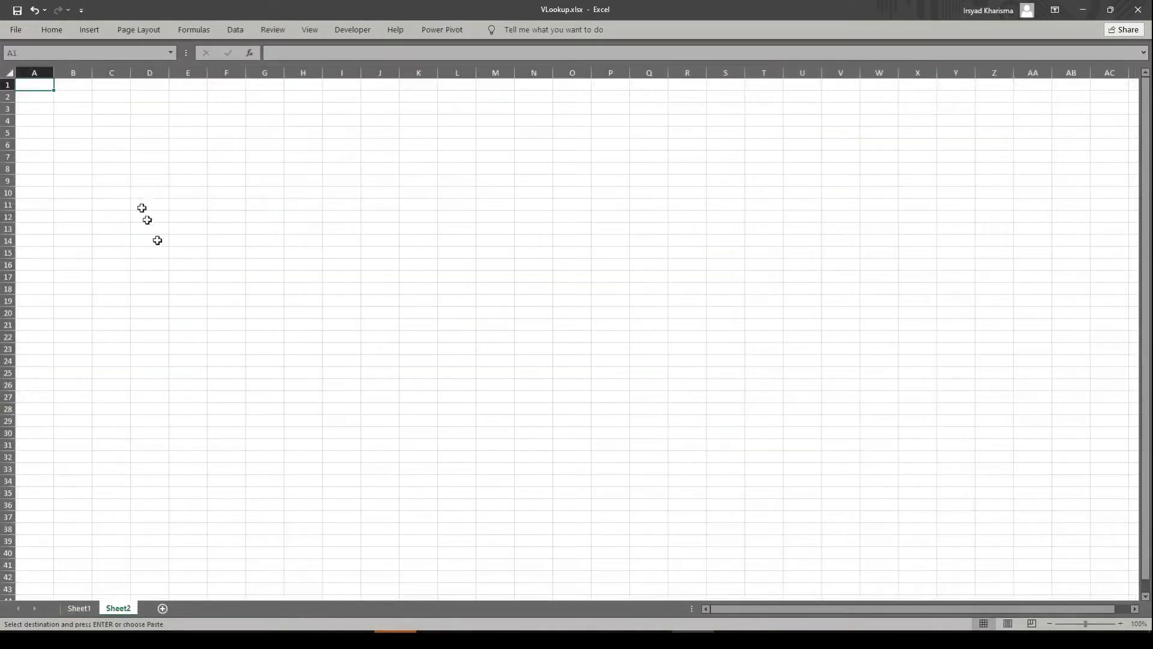
left_click(105, 108)
key("ctrl+v")
left_click(150, 509)
Replace the table range in the VLOOKUP formula in K3 of Sheet1 with Sheet2!C3:G10
left_click(79, 608)
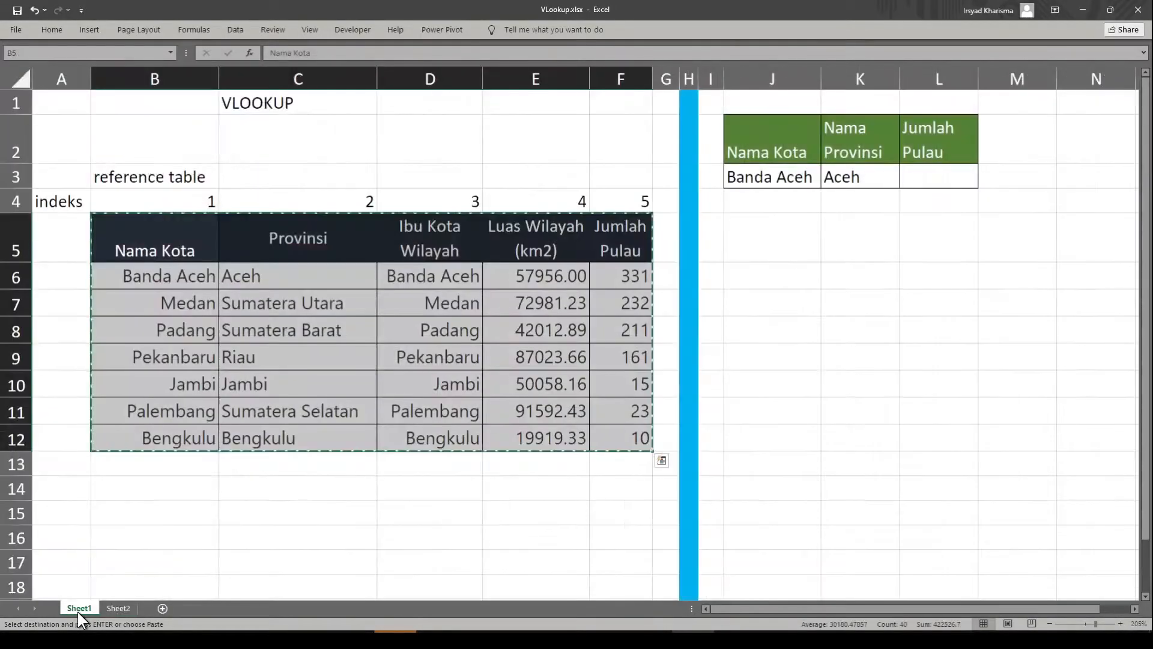
left_click(772, 237)
left_click(840, 186)
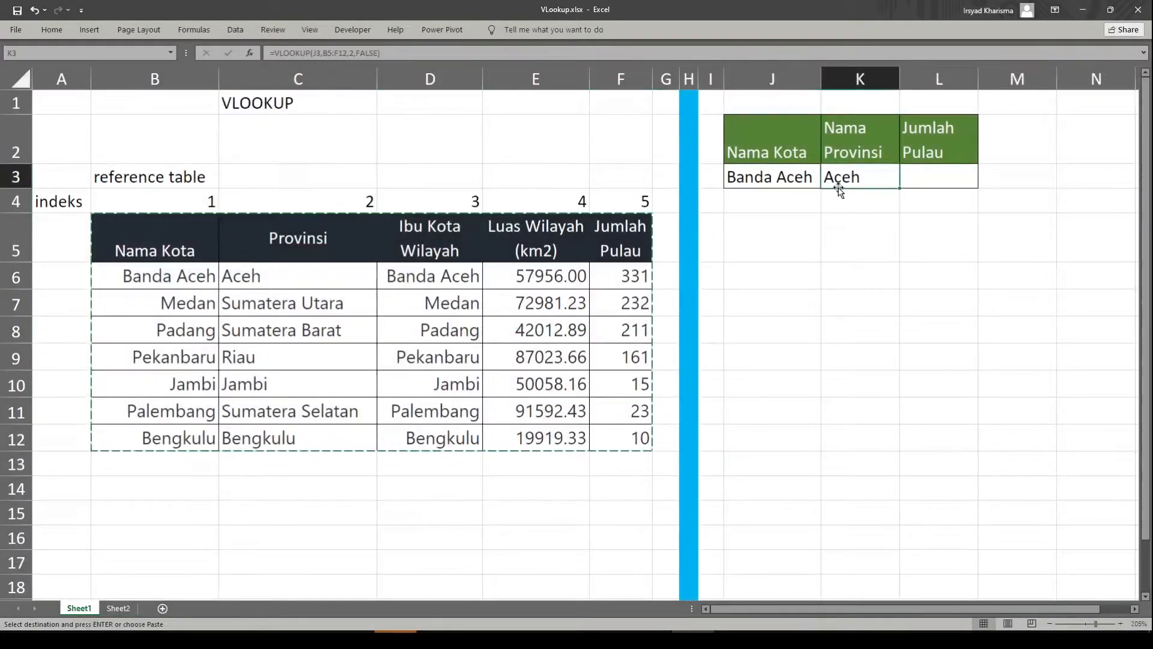
double_click(840, 187)
left_click_drag(931, 176, 980, 176)
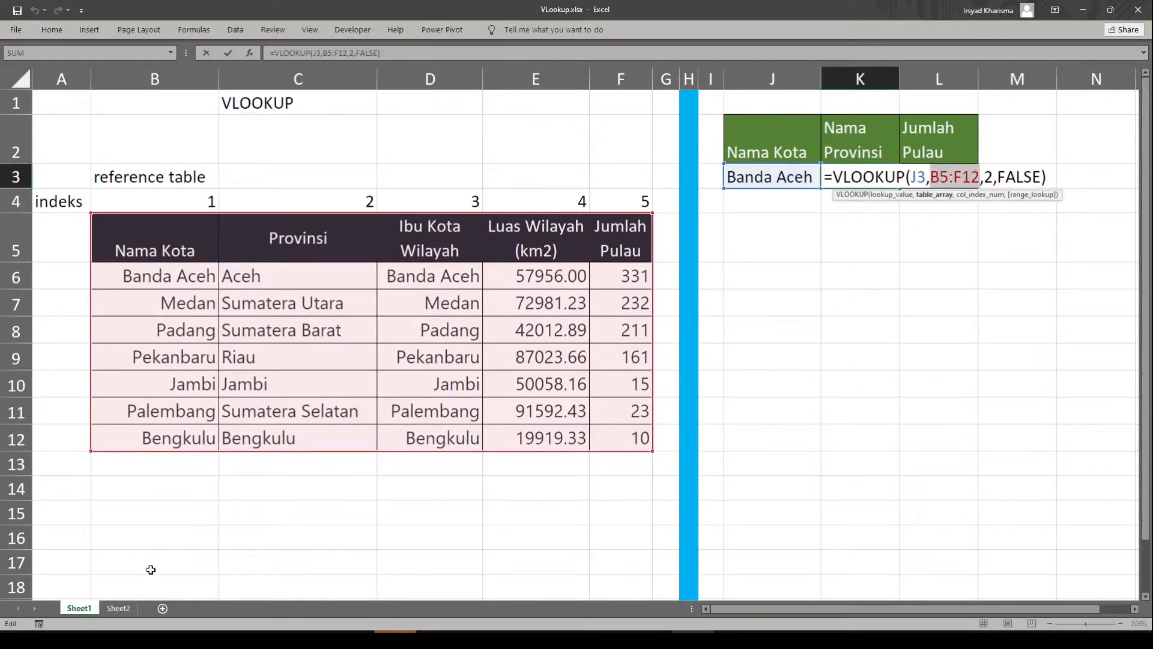
key("BackSpace")
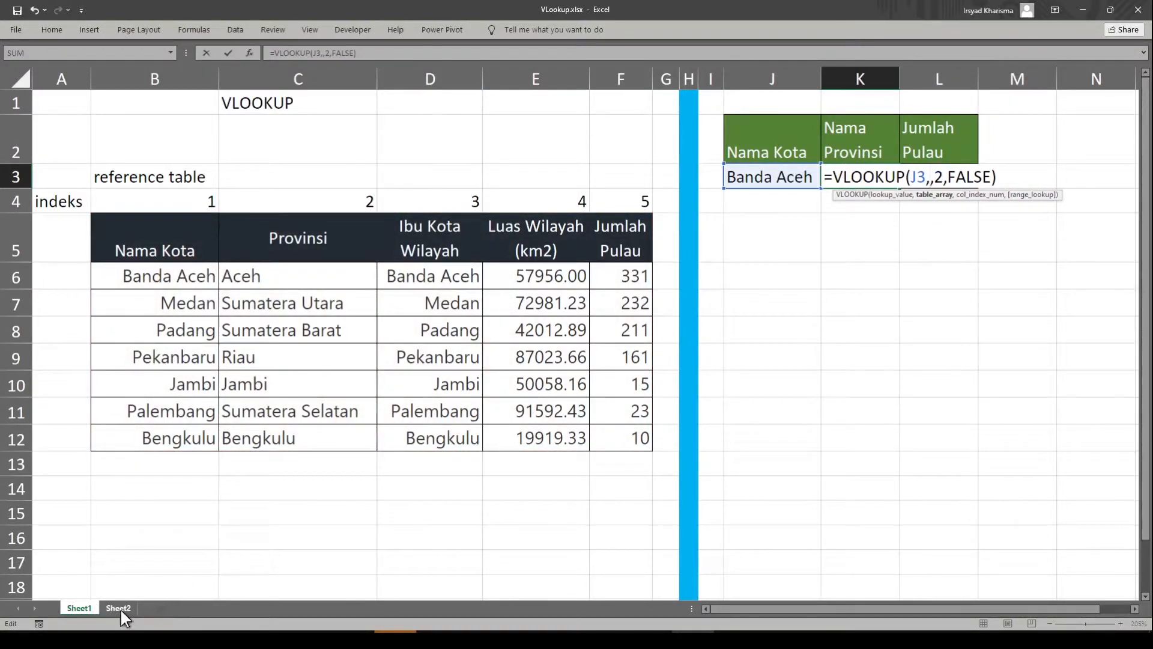
left_click(118, 608)
left_click_drag(114, 124, 264, 306)
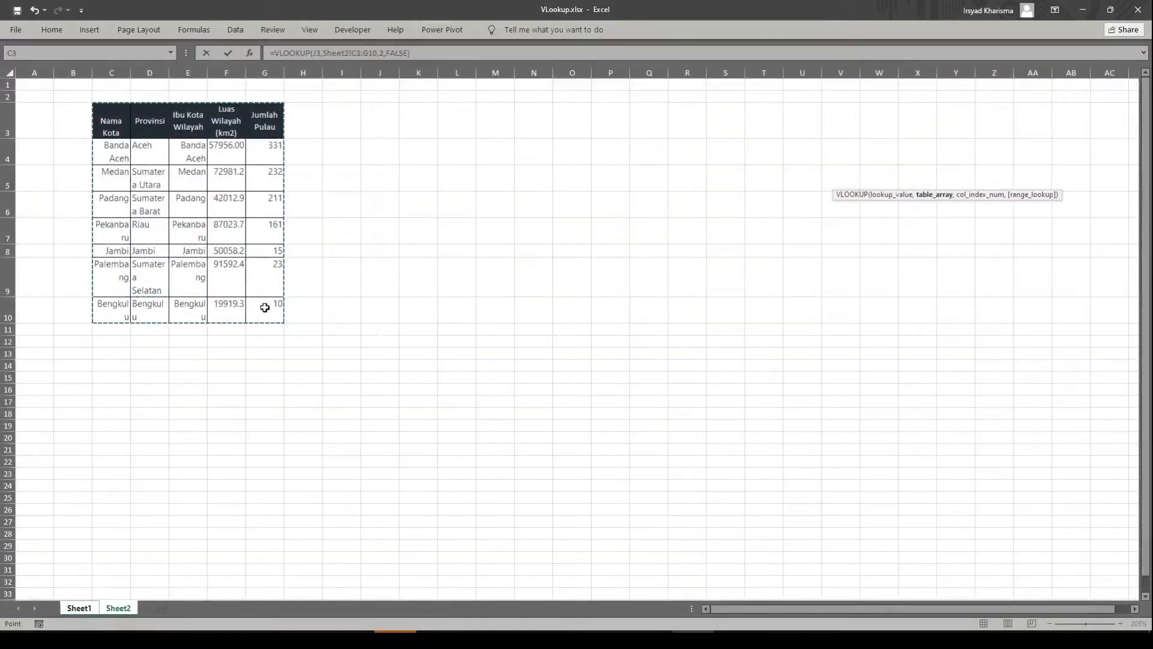
key("Return")
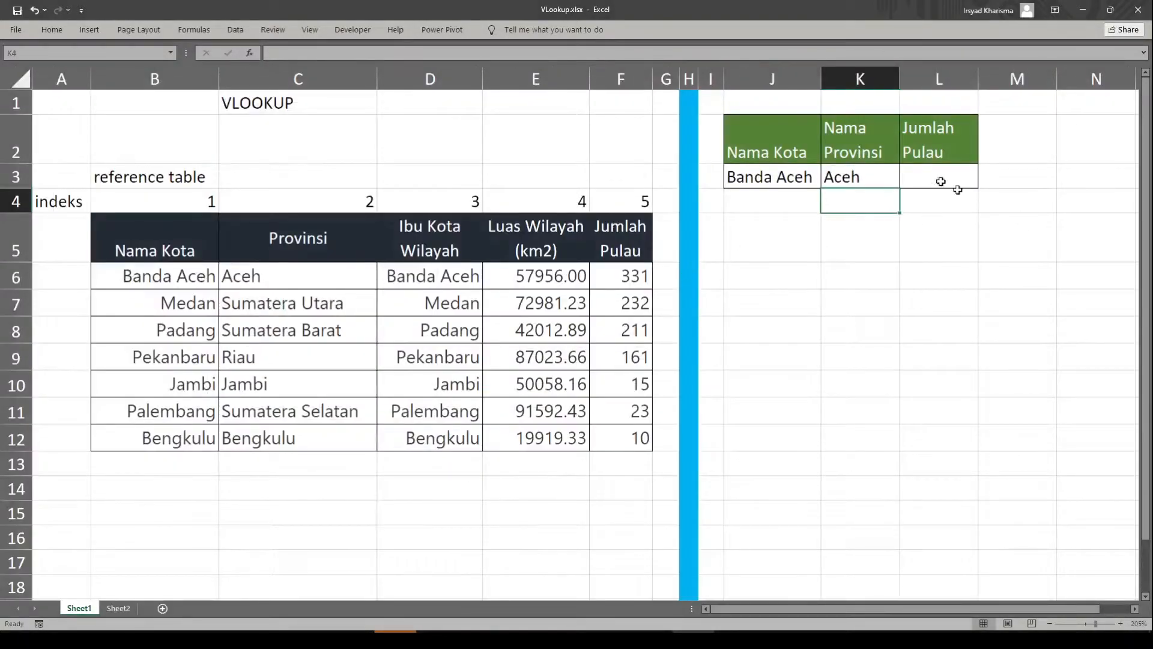
Compare the Sheet2!C3:G10 reference in K3's formula with the table on Sheet2
double_click(893, 173)
left_click_drag(938, 178, 1041, 178)
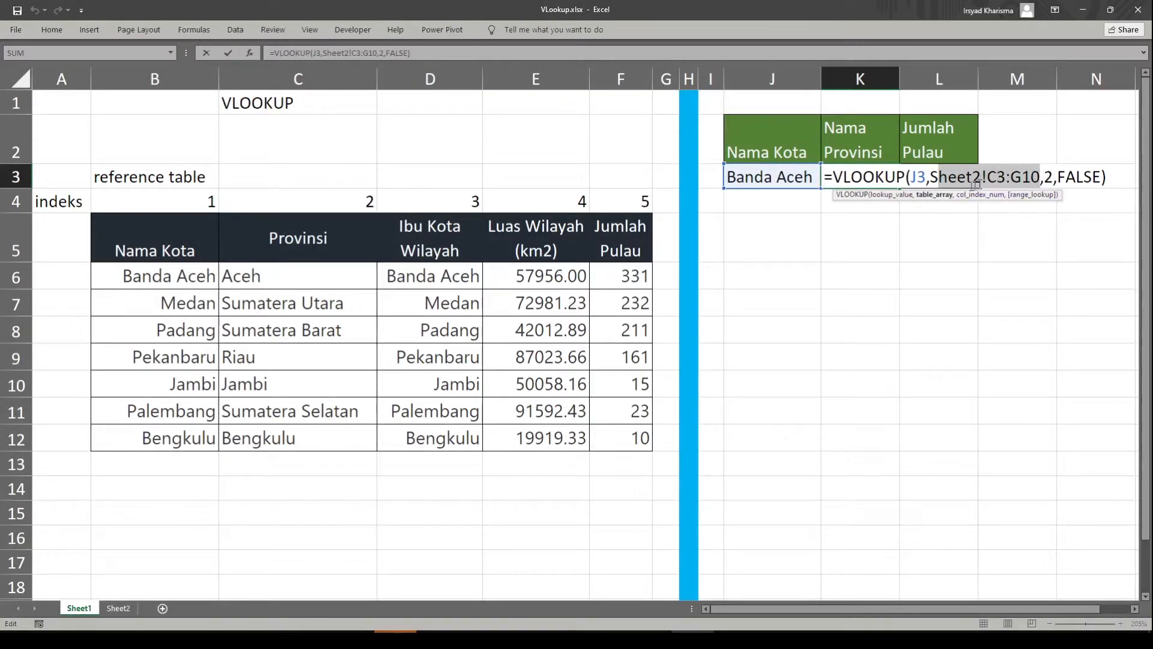
left_click(1043, 177)
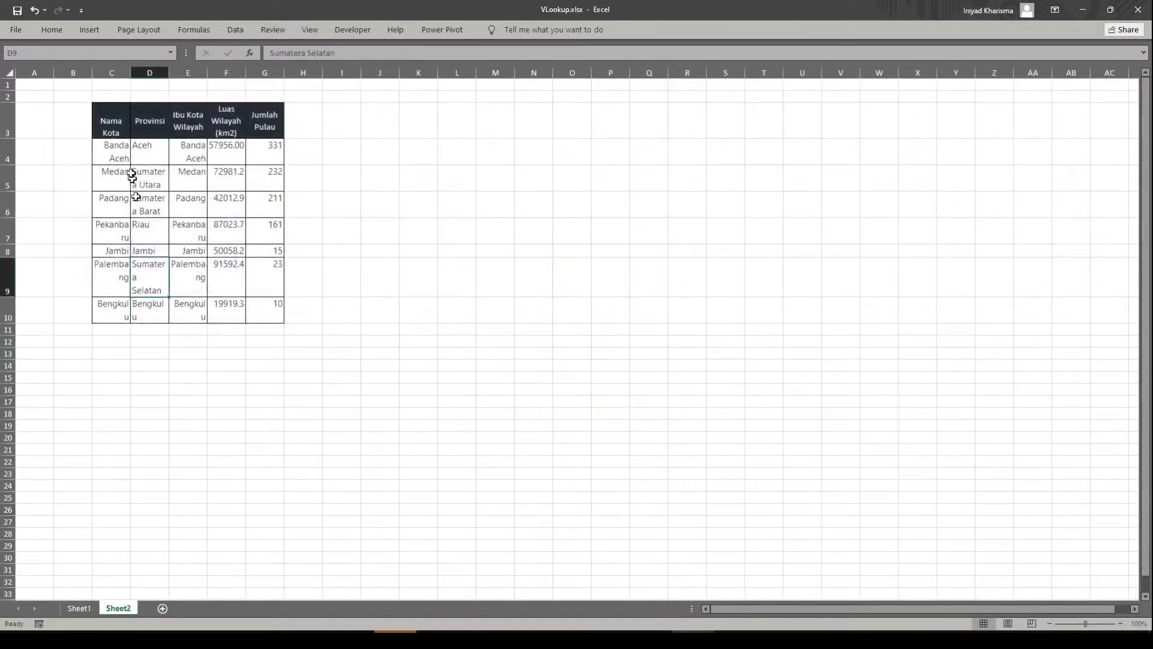
left_click_drag(111, 120, 259, 306)
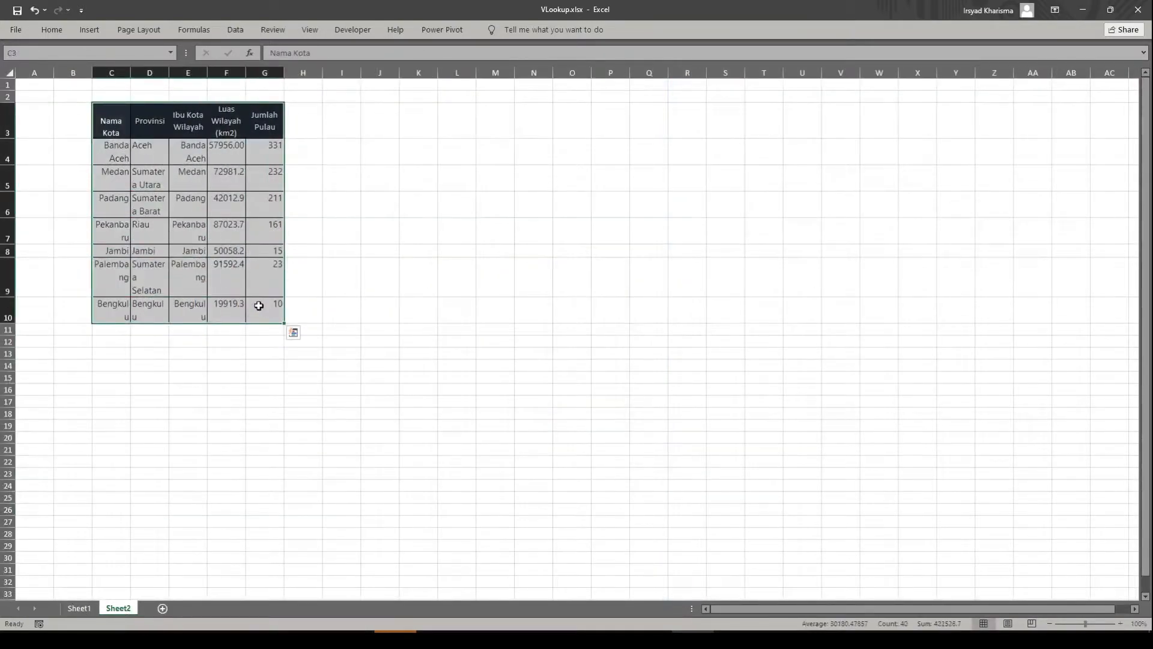
left_click(416, 229)
Name the table range C3:G10 on Sheet2 tabel_referensi and return to Sheet1
left_click_drag(118, 122, 277, 304)
left_click(68, 54)
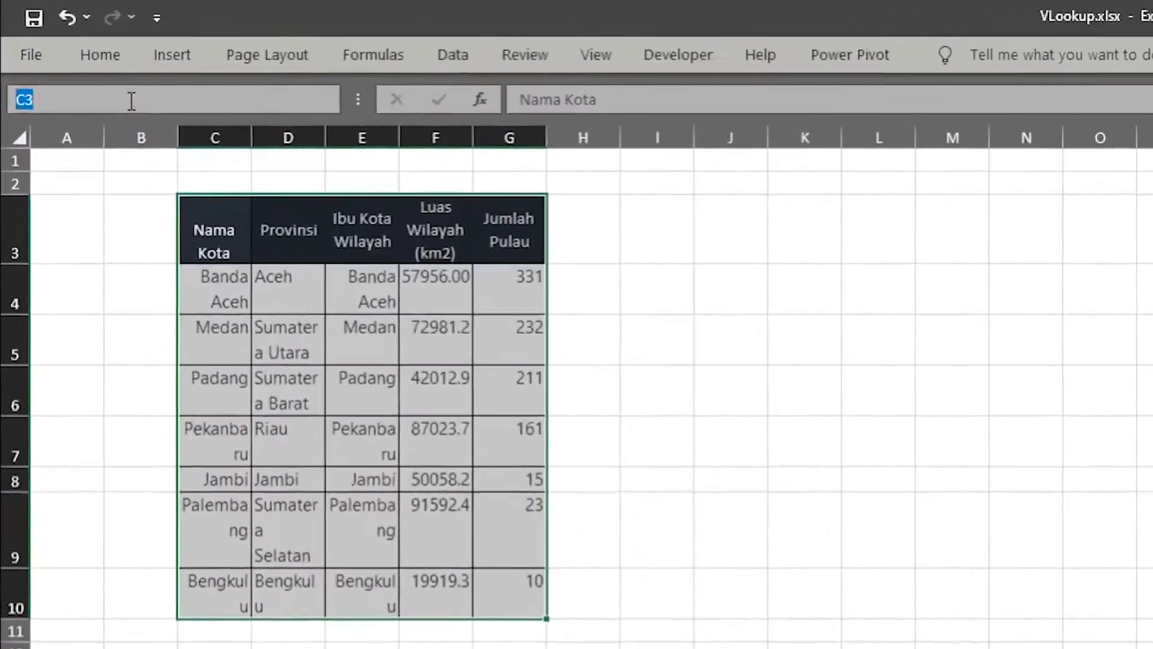
type("tabel")
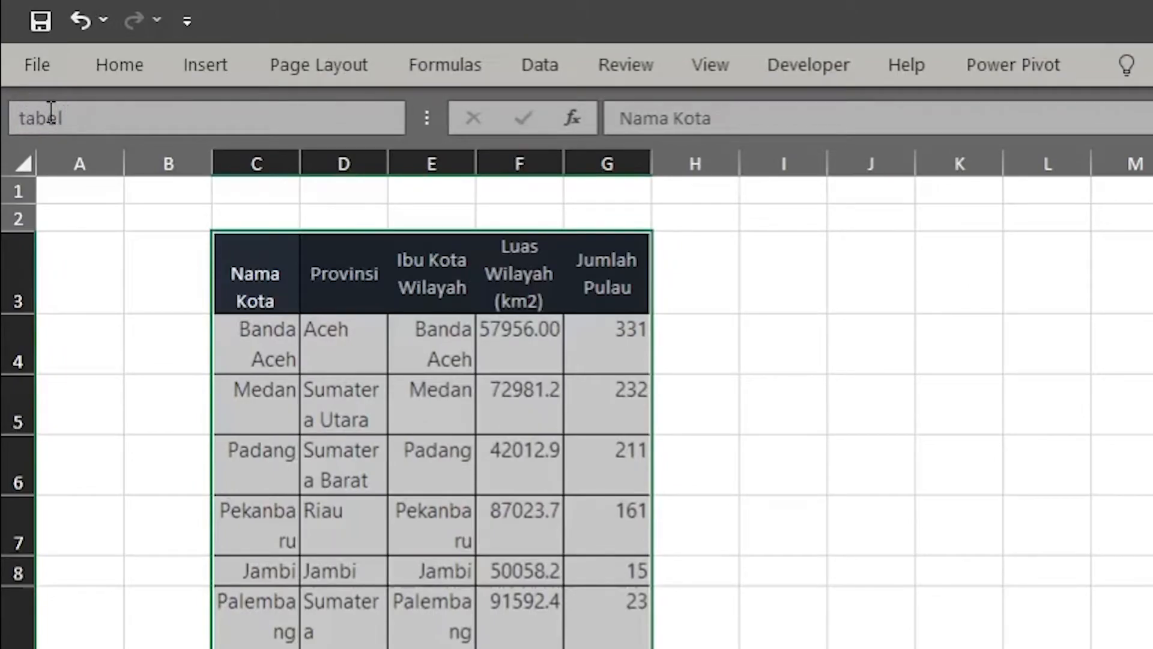
type("_referensi")
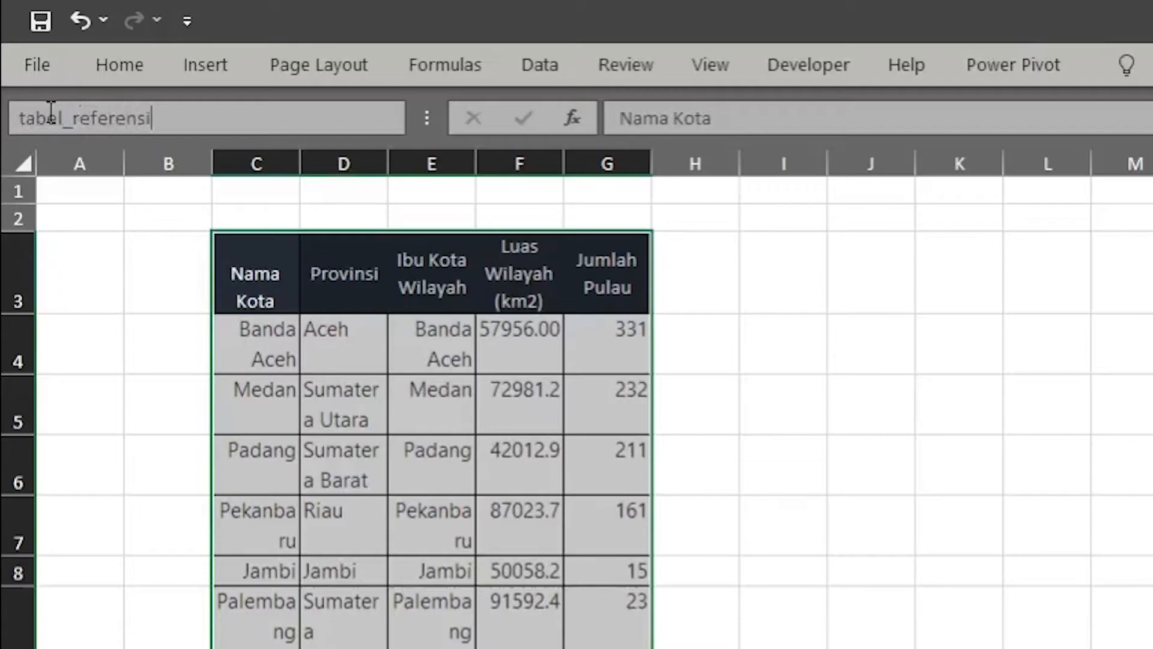
key("Return")
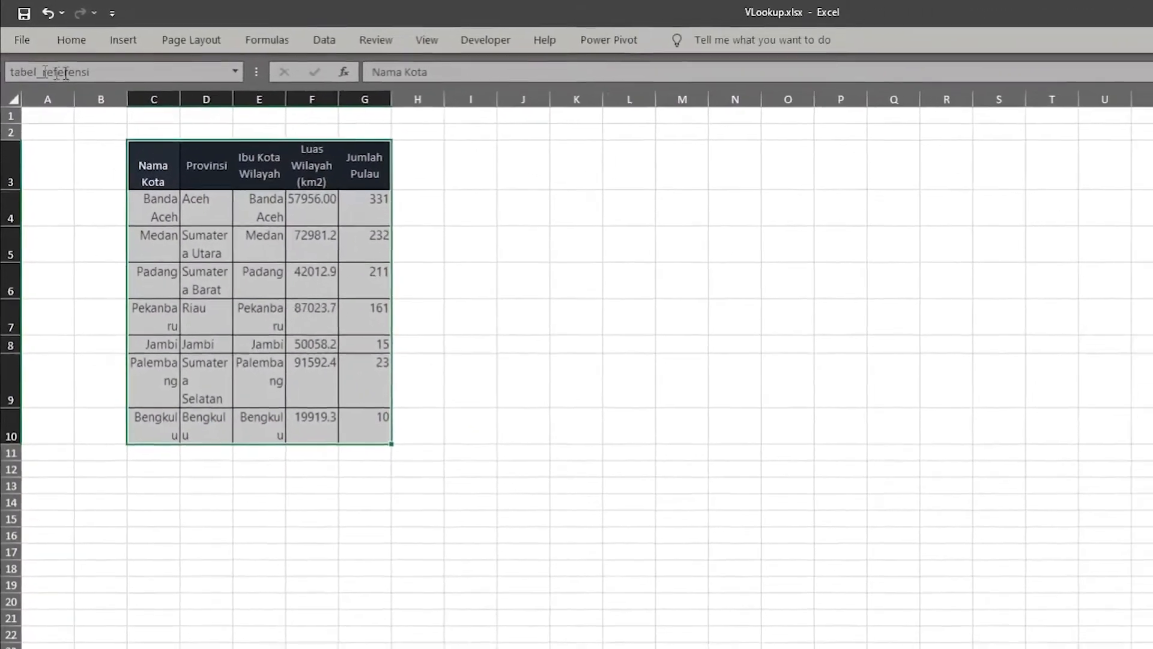
left_click_drag(189, 522, 187, 533)
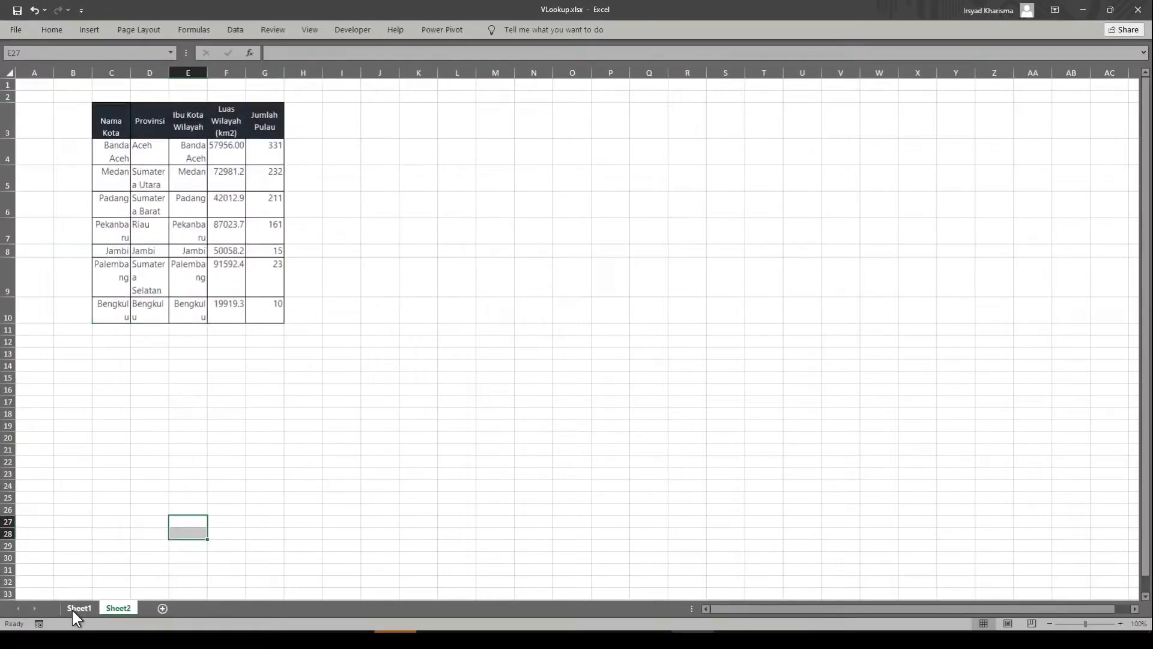
left_click(72, 610)
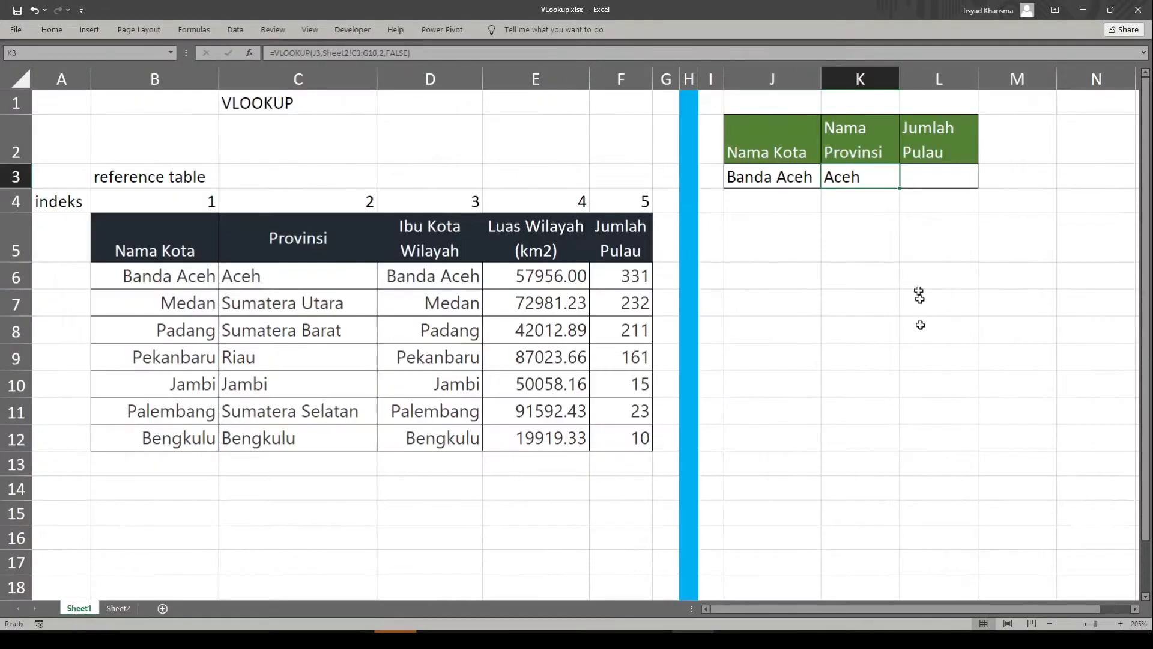
double_click(859, 180)
left_click(919, 227)
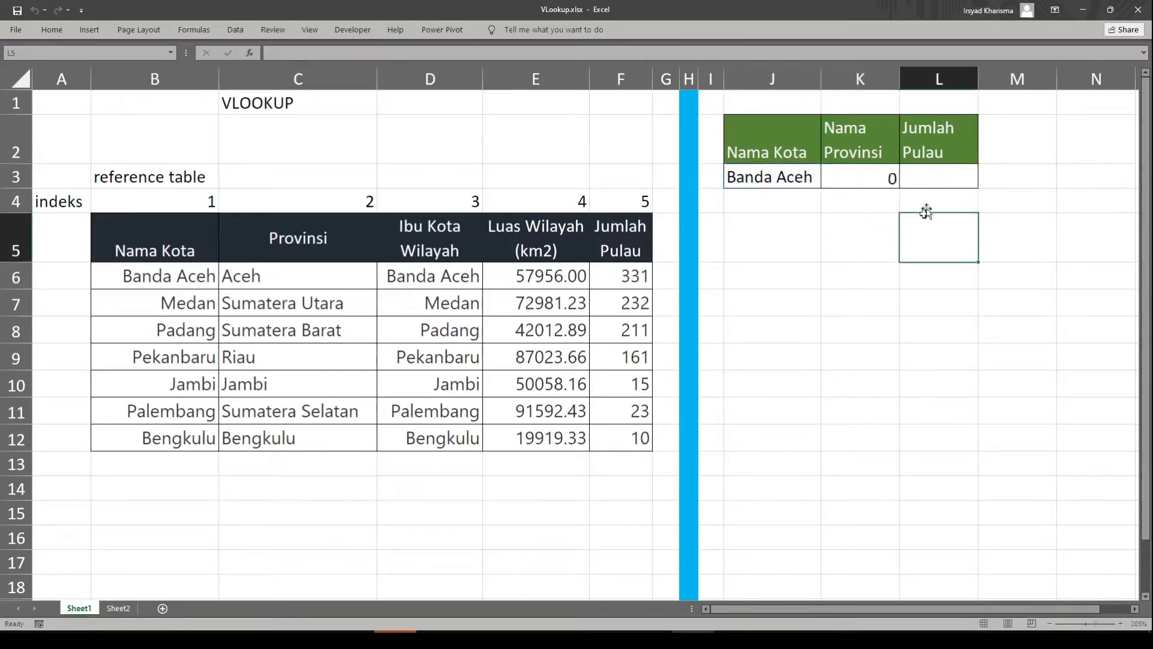
double_click(841, 176)
left_click(857, 232)
Enter Medan as the lookup city in J3
left_click(780, 185)
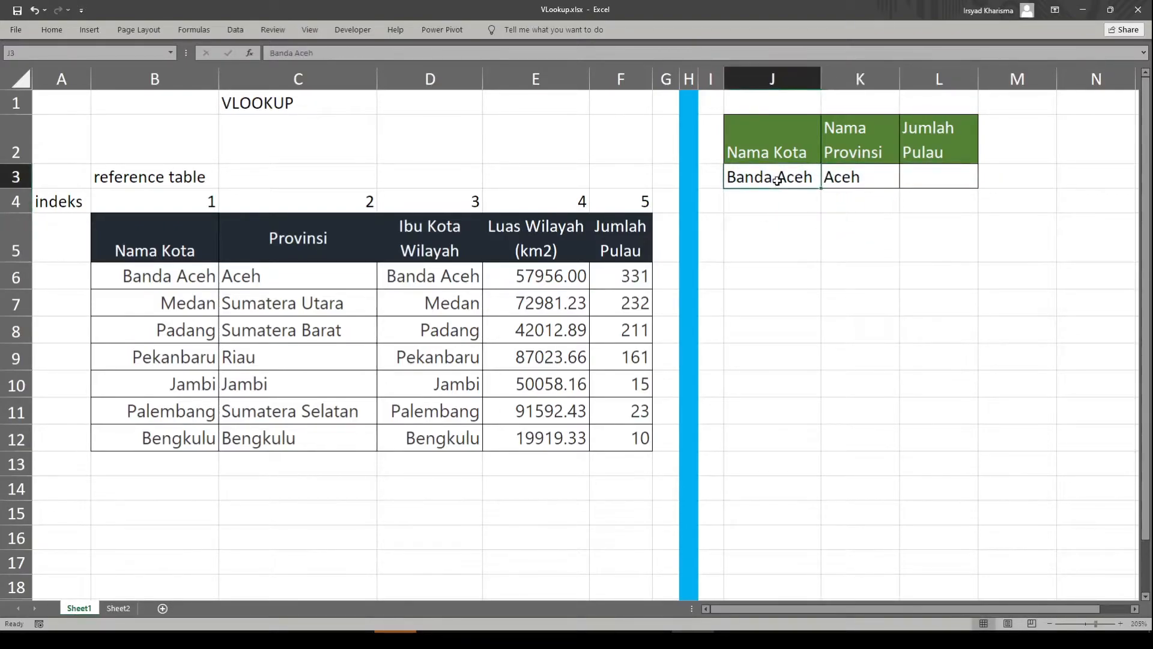
type("ne")
type("da")
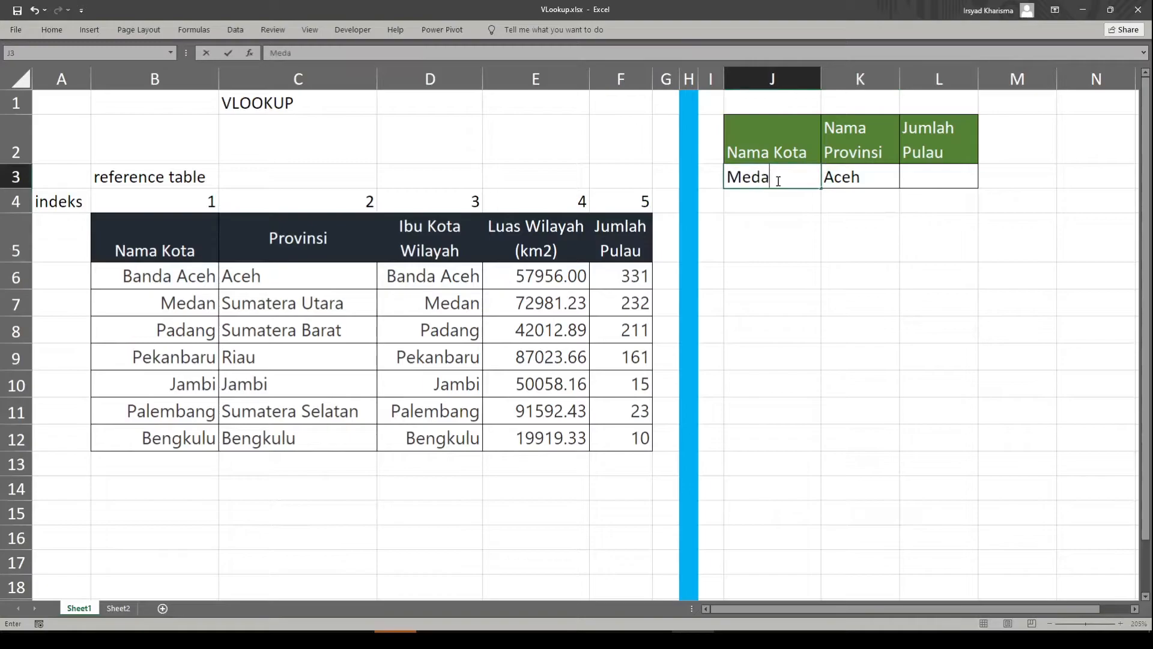
type("n")
key("Return")
Replace the Sheet2!C3:G10 range in K3's VLOOKUP formula with the named range tabel_referensi
left_click(854, 186)
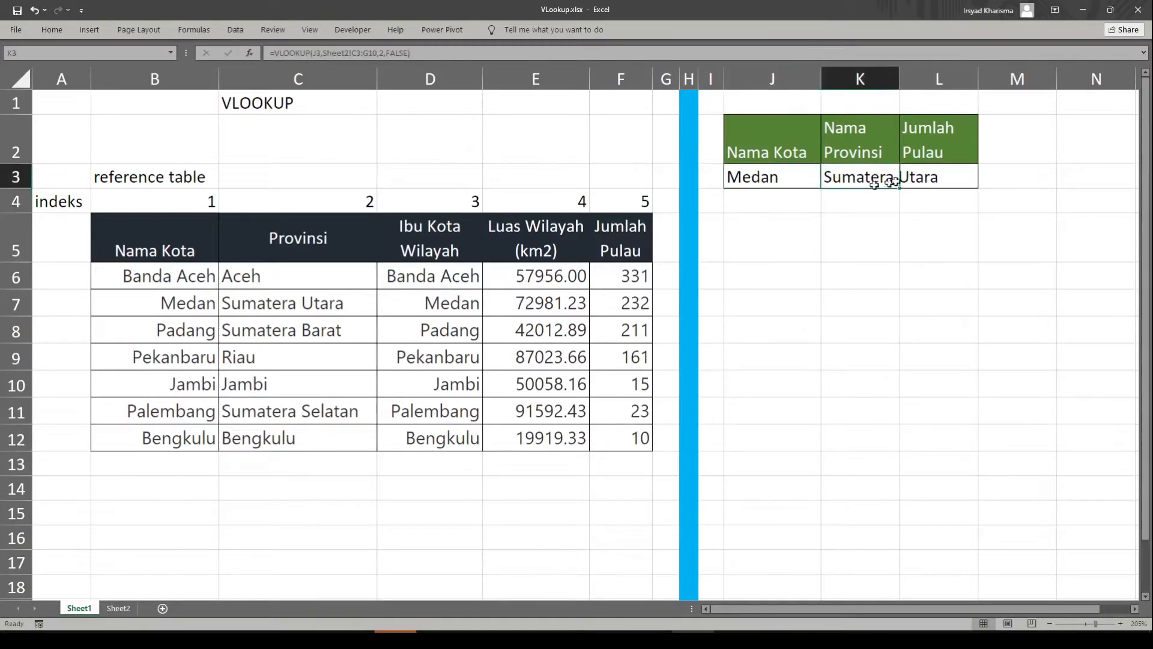
double_click(874, 180)
left_click_drag(929, 182, 1037, 186)
type("tabel")
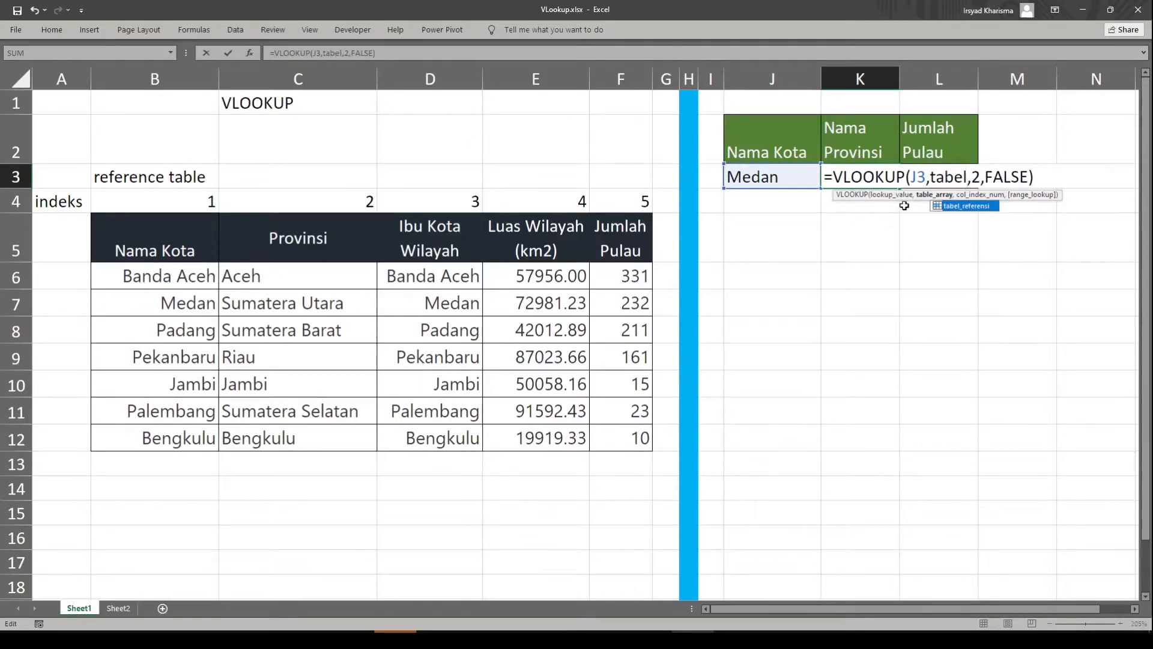
type("_referenm")
key("BackSpace")
type("si")
key("Return")
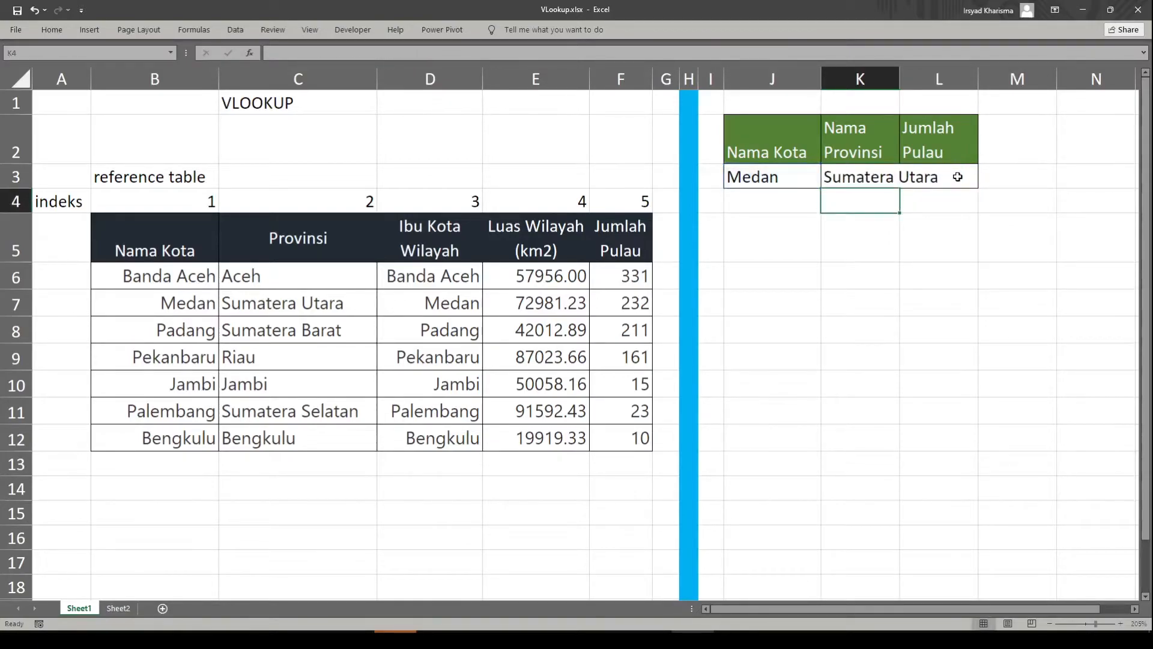
Change the lookup city in J3 to Bengkulu
left_click(741, 180)
type("B")
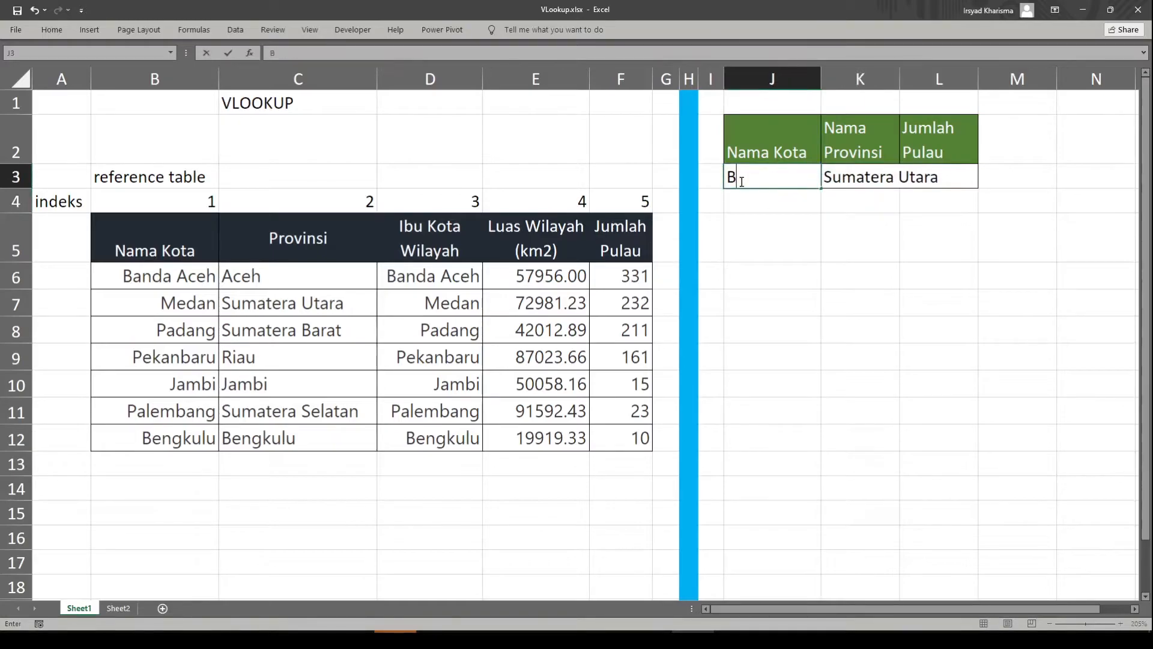
type("engkulu")
key("Return")
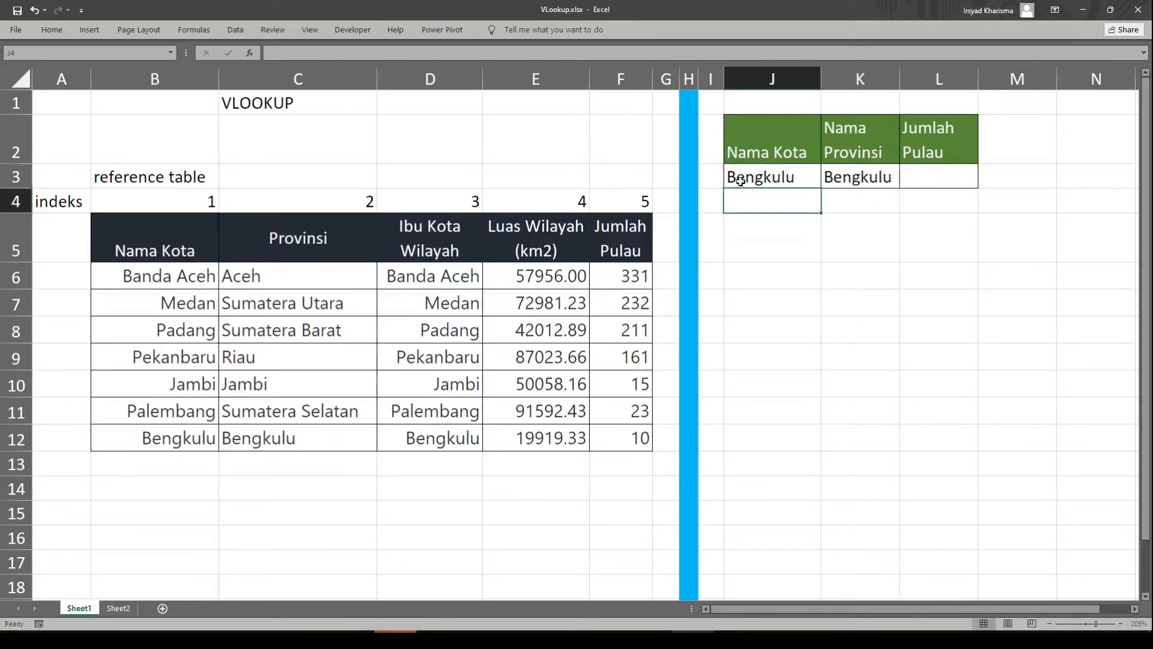
double_click(855, 189)
left_click_drag(932, 179, 1039, 180)
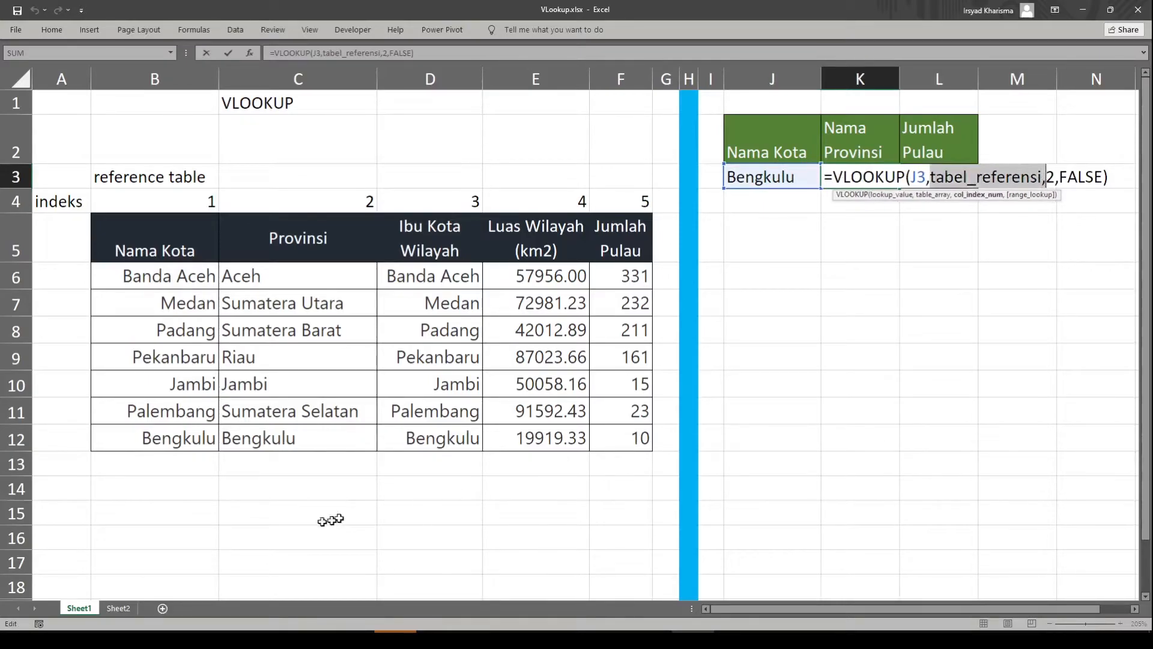
left_click(118, 608)
left_click_drag(105, 117, 257, 308)
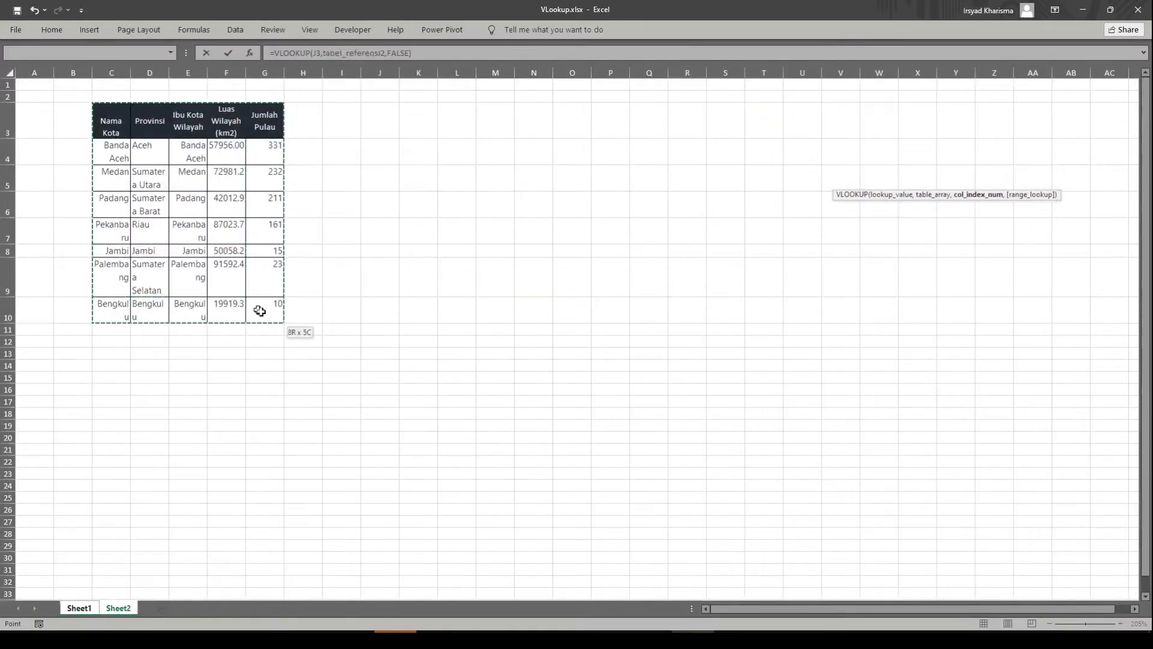
left_click(35, 72)
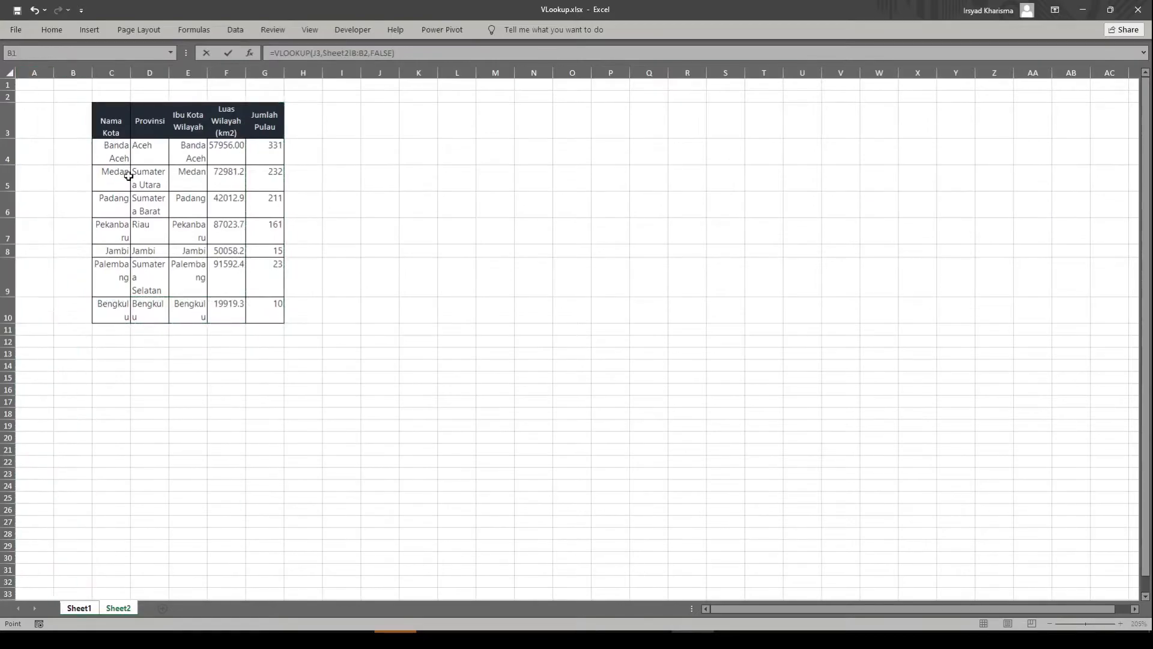
key("Escape")
Insert four blank columns before the table on Sheet2, two at a time, select the shifted table and return to Sheet1
left_click(125, 609)
left_click_drag(42, 73, 69, 72)
right_click(31, 72)
left_click(73, 172)
right_click(40, 73)
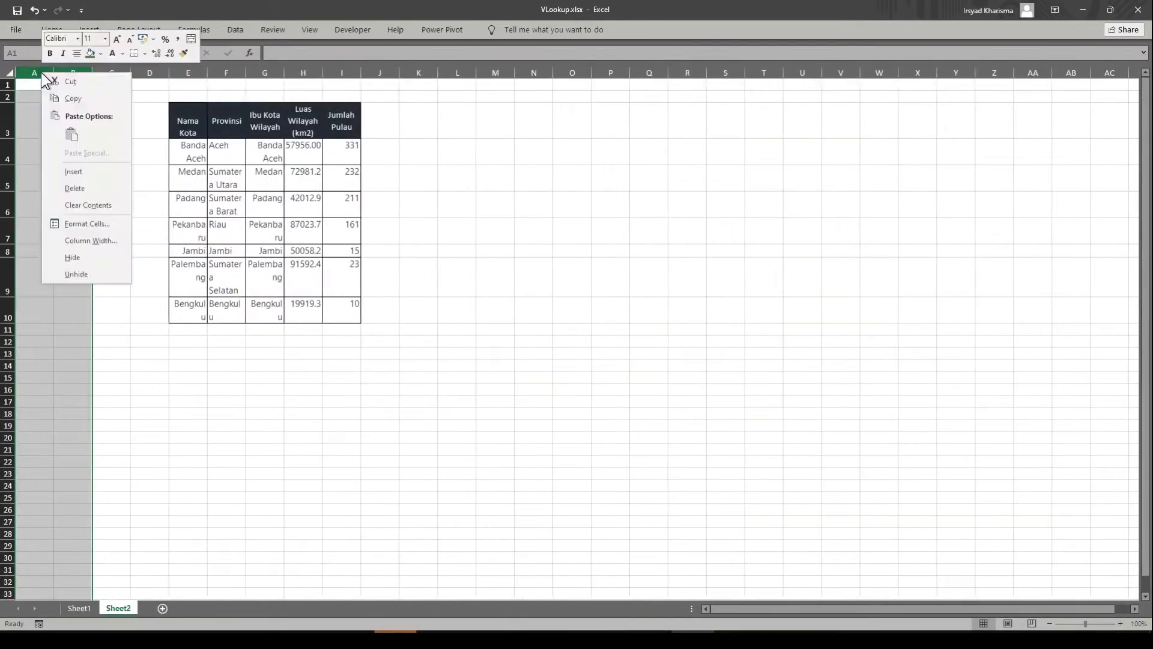
left_click(73, 172)
left_click_drag(264, 120, 417, 302)
left_click(89, 607)
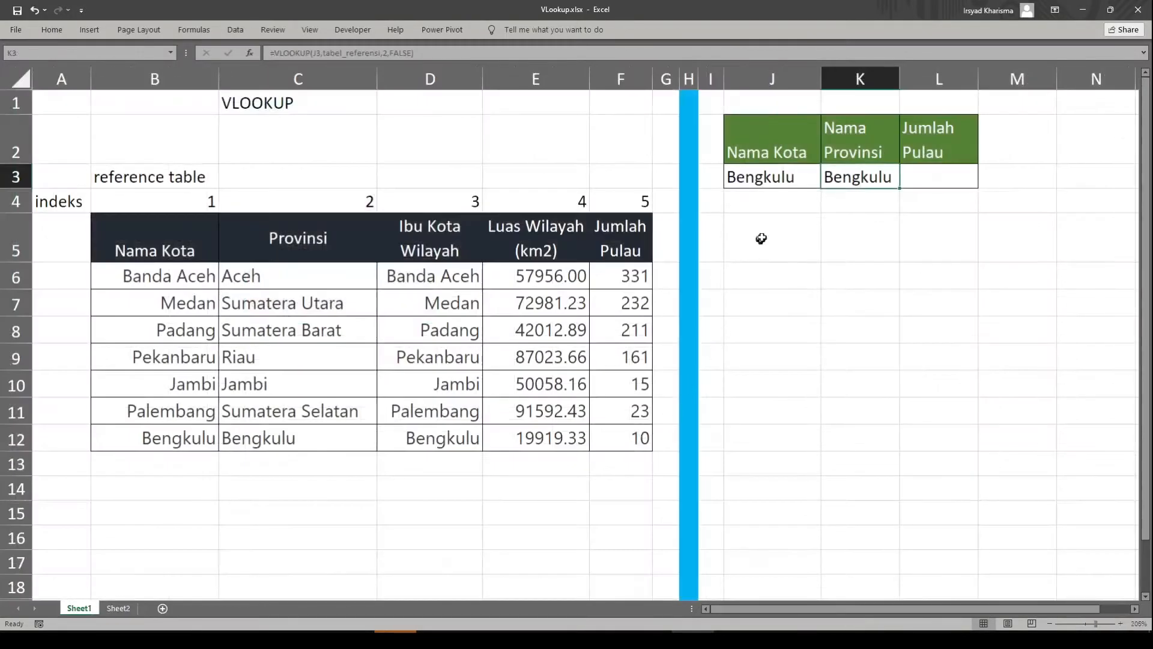
Change the lookup city in J3 to Padang
left_click(756, 175)
type("Padang")
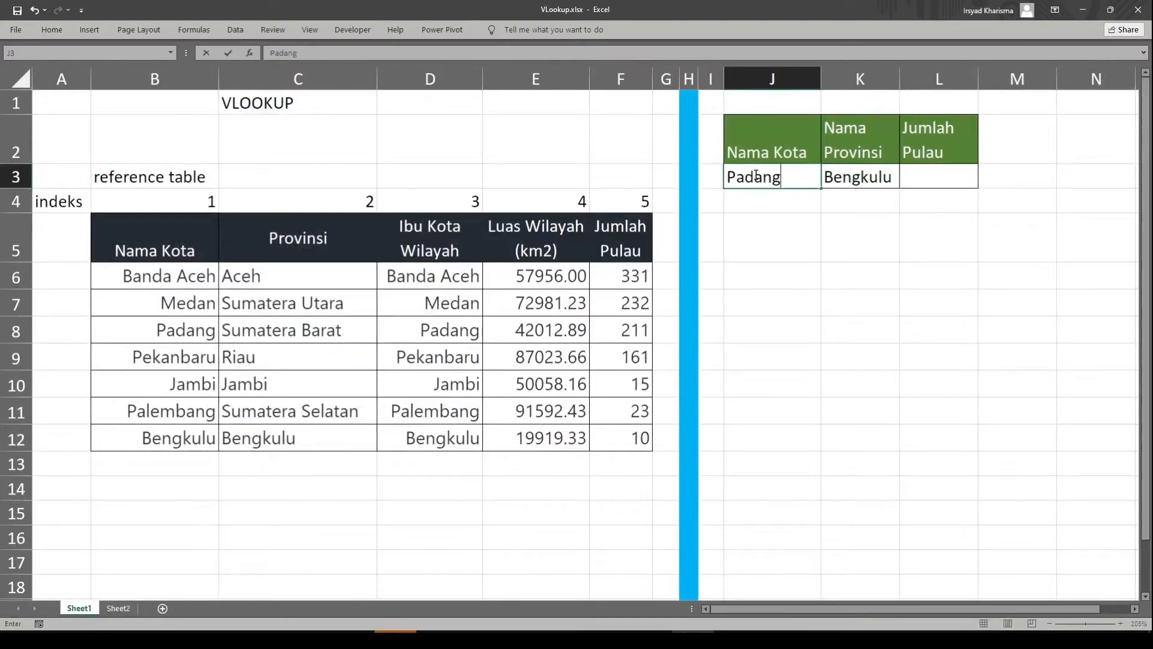
key("Return")
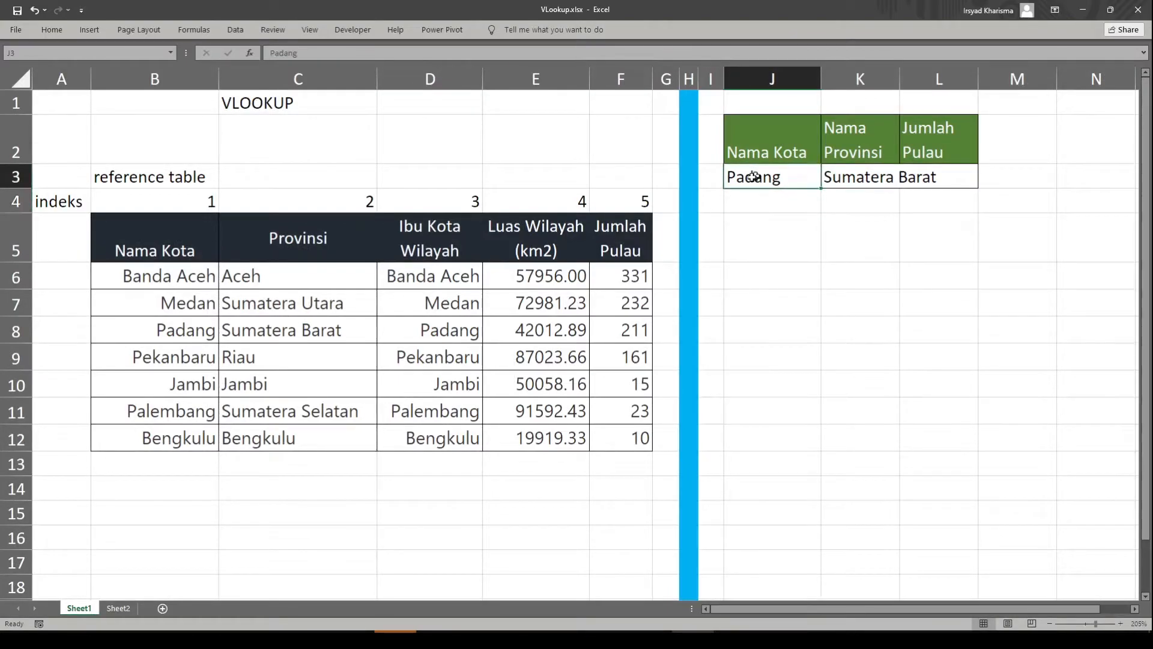
Retitle the reference table's first column Kode Provinsi and replace its city names with the codes P001 to P007
left_click(166, 252)
type("Kode Provi")
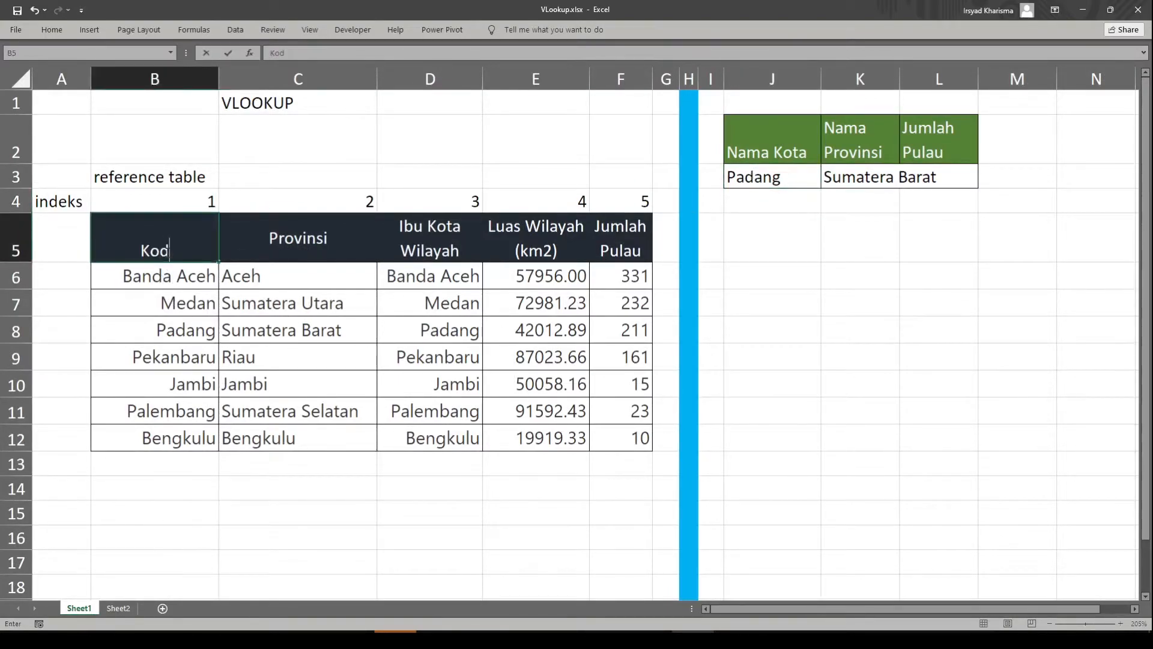
type("nsi")
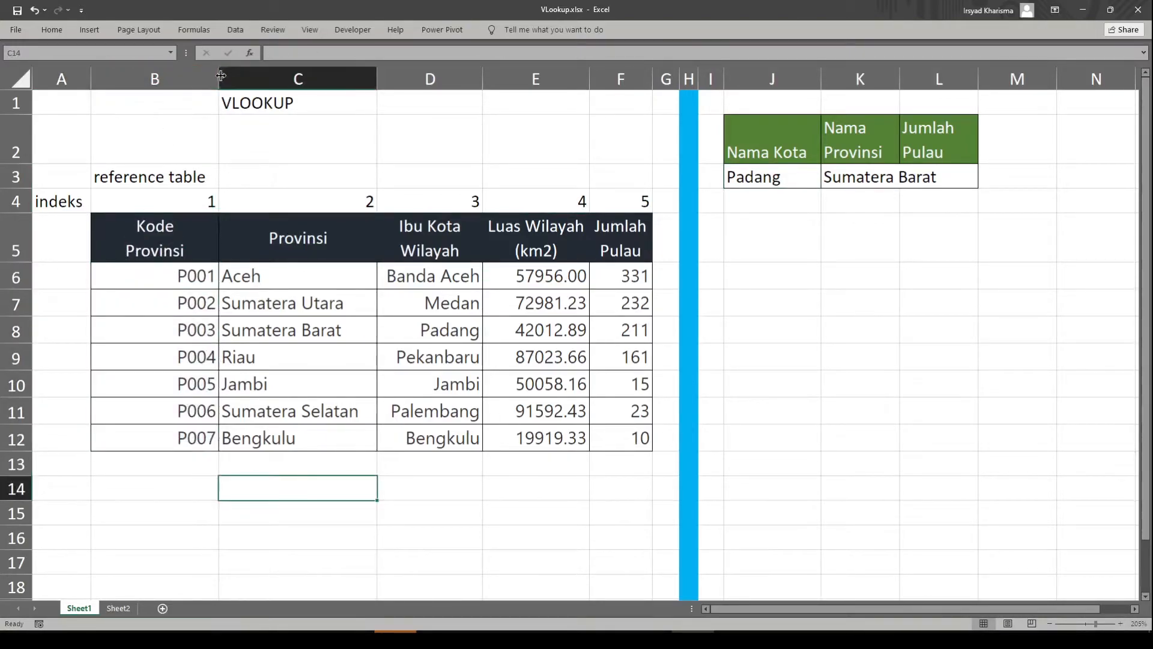
Narrow column B to suit the short province codes
left_click_drag(220, 78, 155, 78)
left_click(282, 135)
left_click(795, 215)
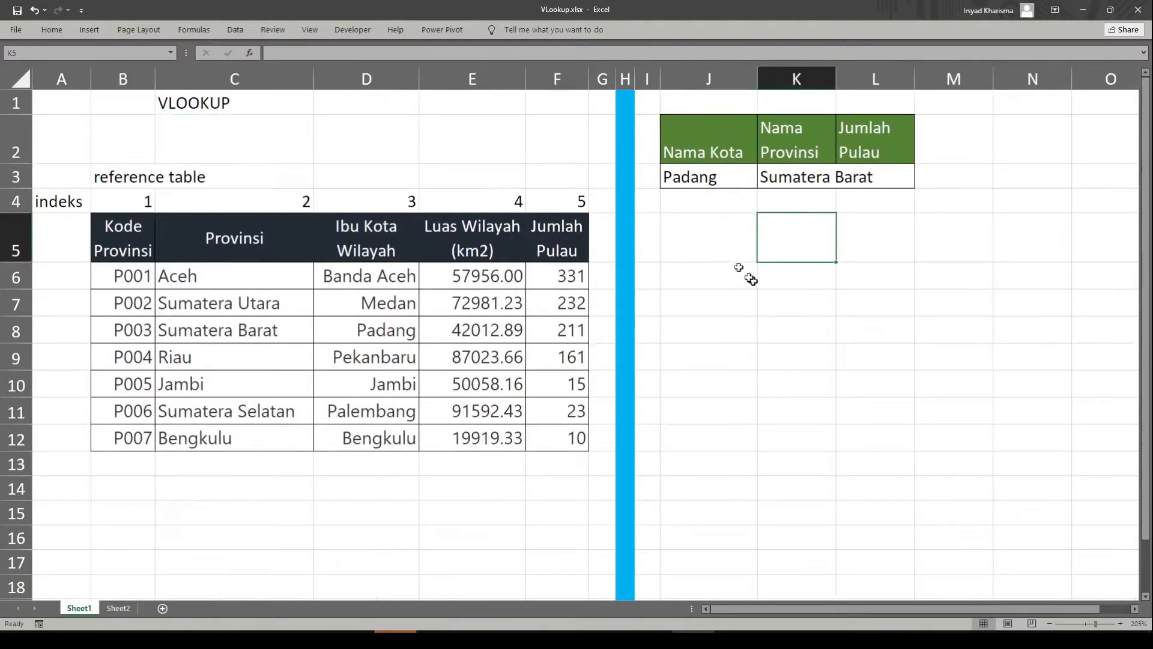
Replace the lookup table's Nama Kota header in J2 with Kode Prov
left_click(683, 254)
left_click(710, 183)
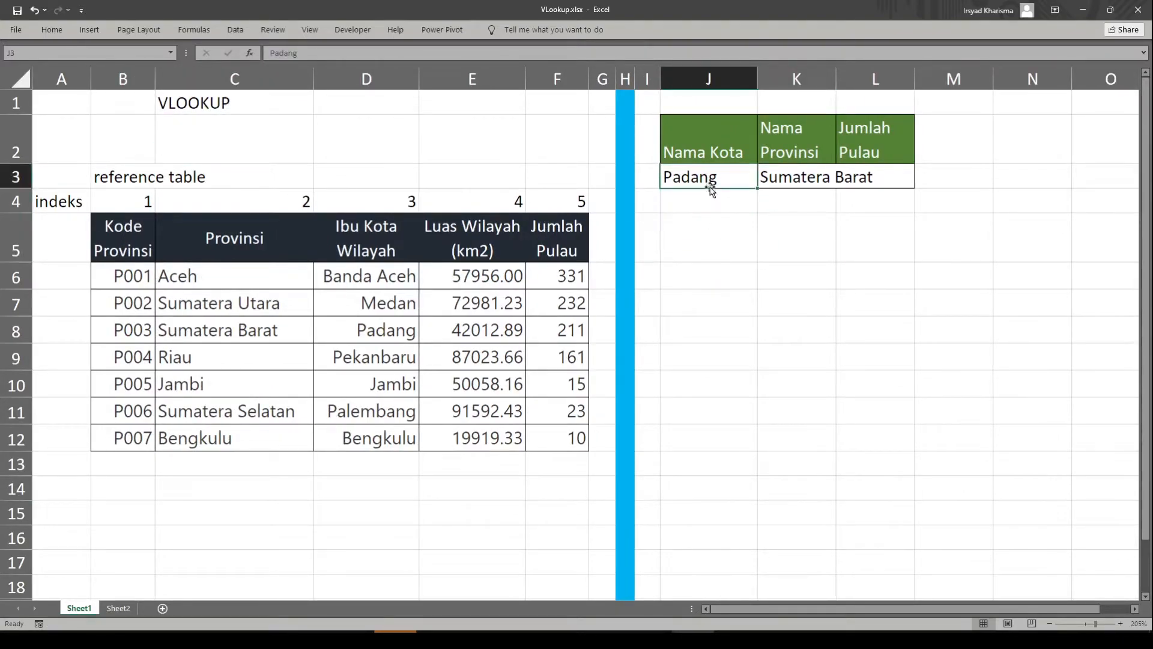
left_click(709, 144)
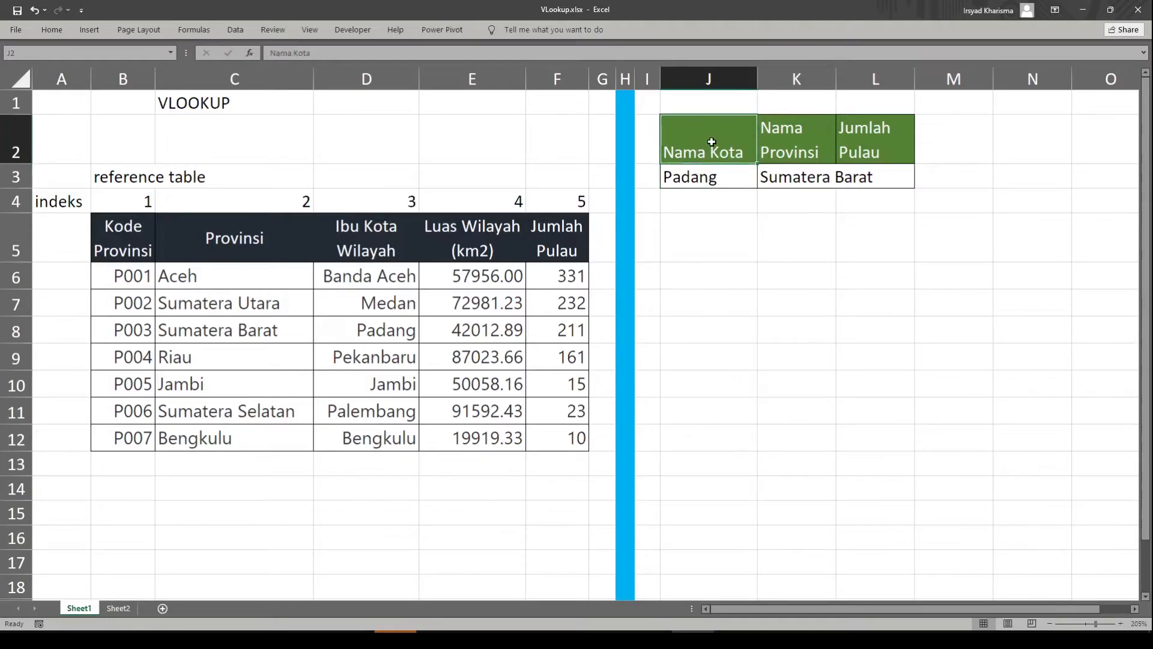
type("Kode Prov.")
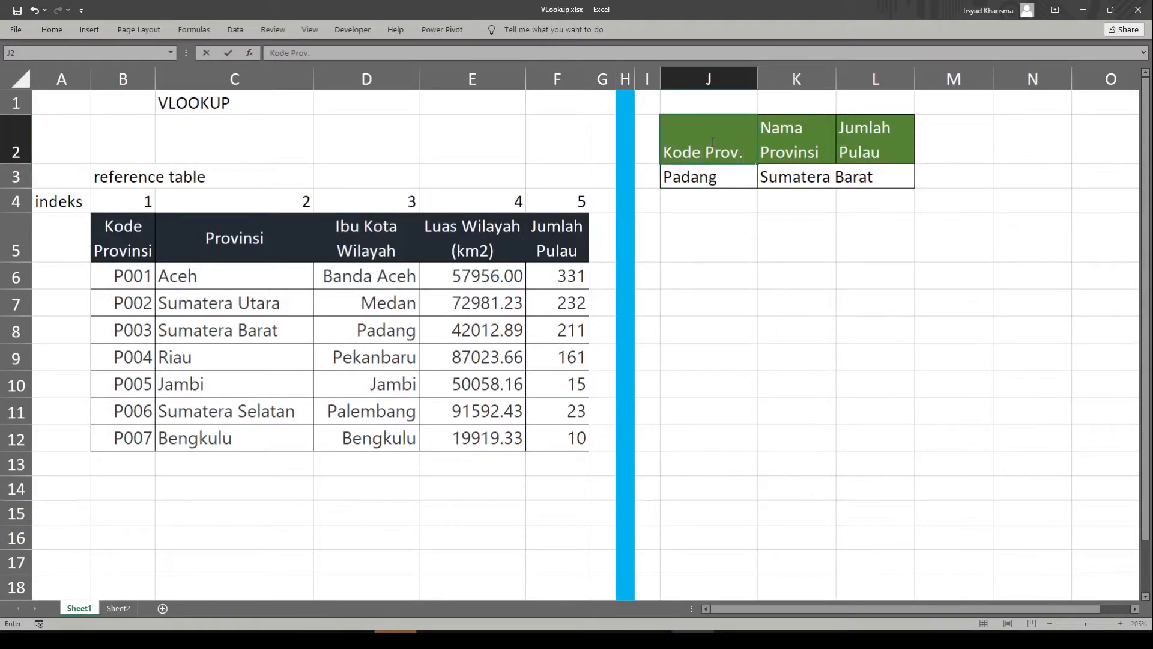
left_click(779, 259)
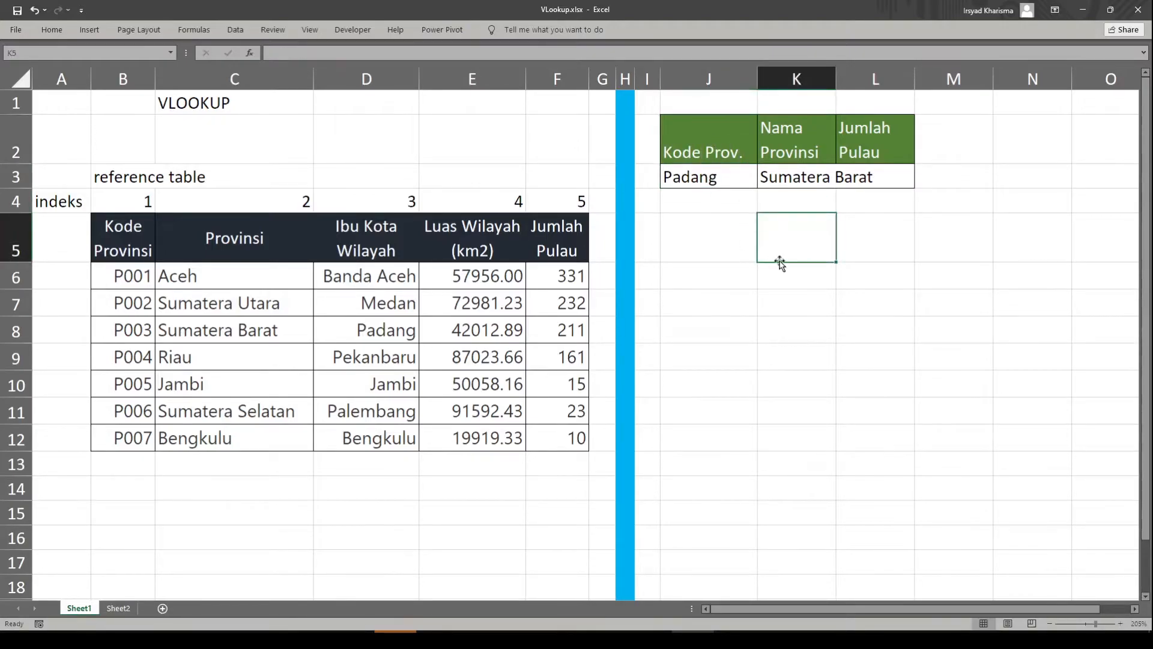
Clear the city name from lookup cell J3
left_click(720, 181)
left_click_drag(129, 263, 295, 442)
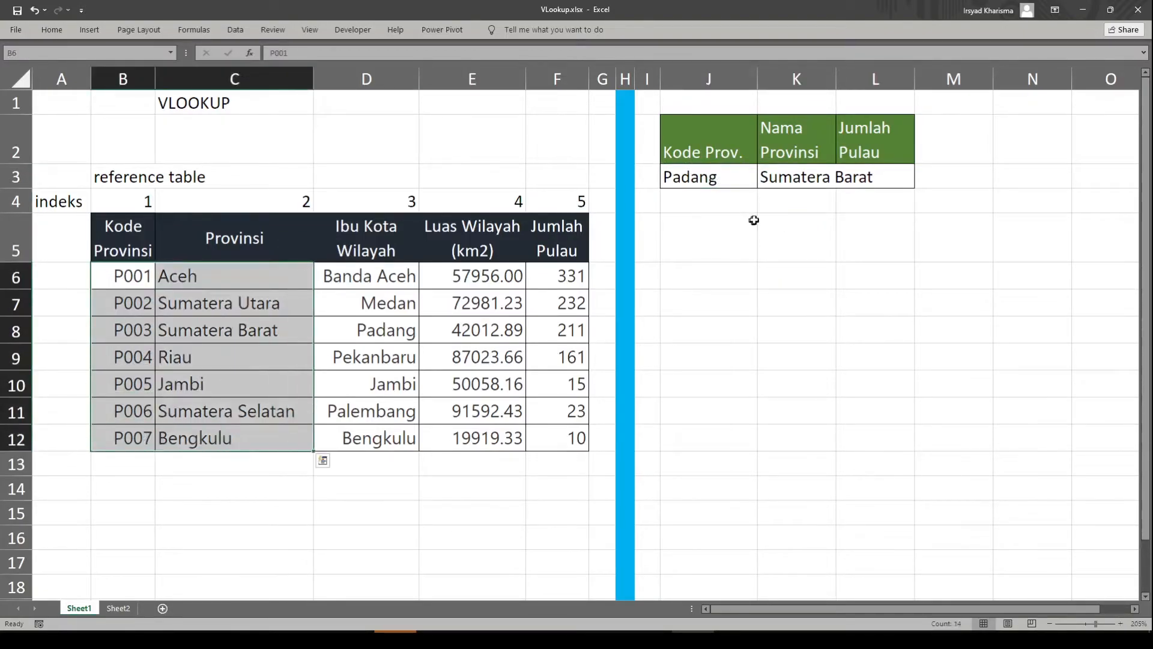
left_click(718, 199)
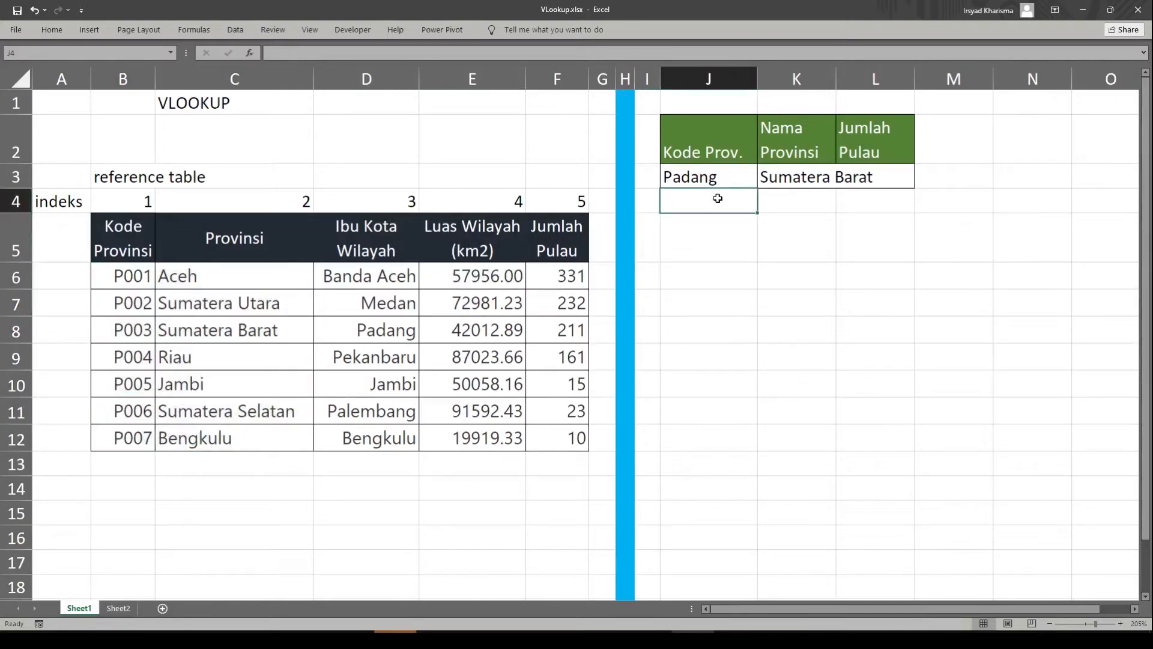
left_click(721, 177)
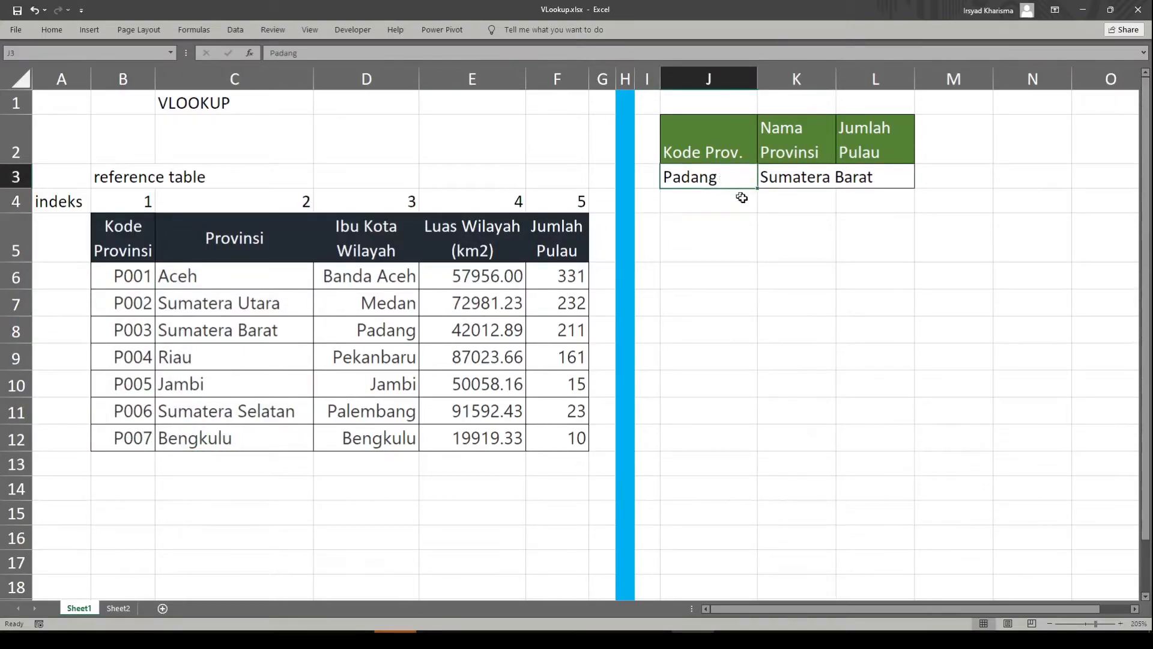
key("Delete")
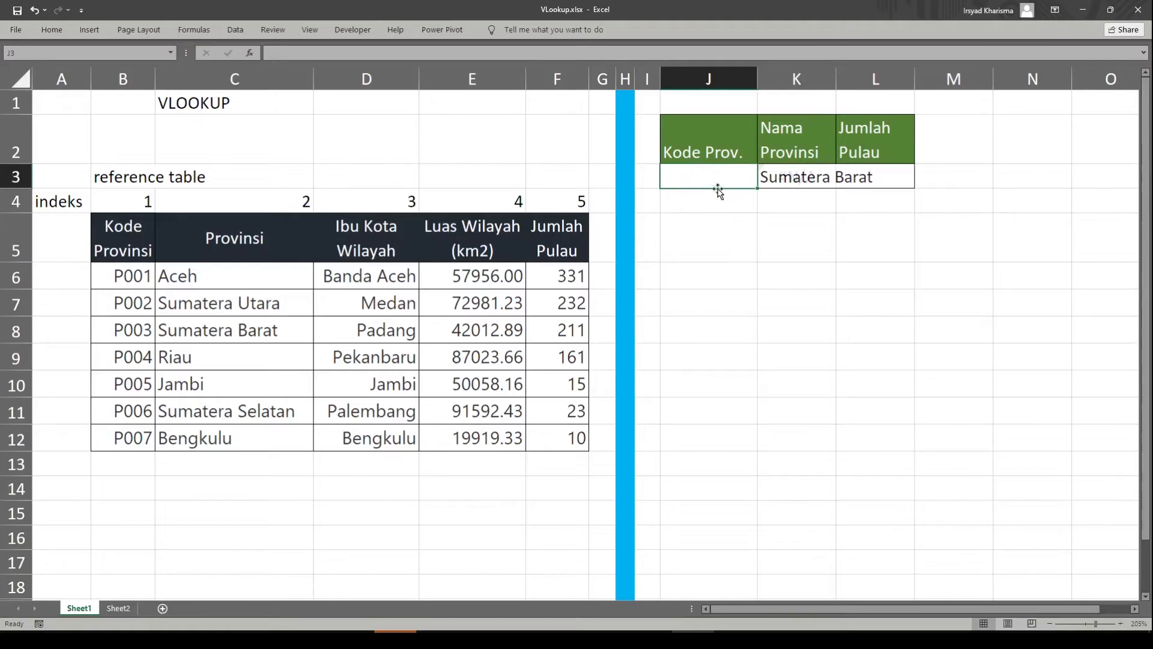
left_click(613, 217)
Open data validation for J3 and set it to allow a List
left_click(736, 173)
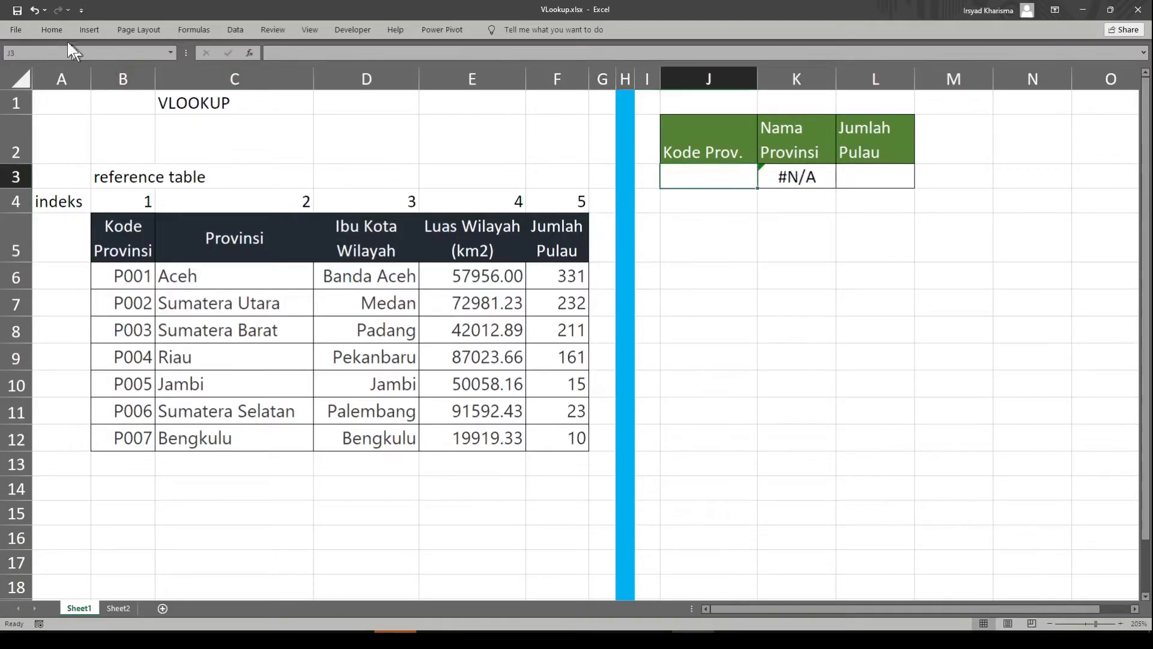
left_click(42, 28)
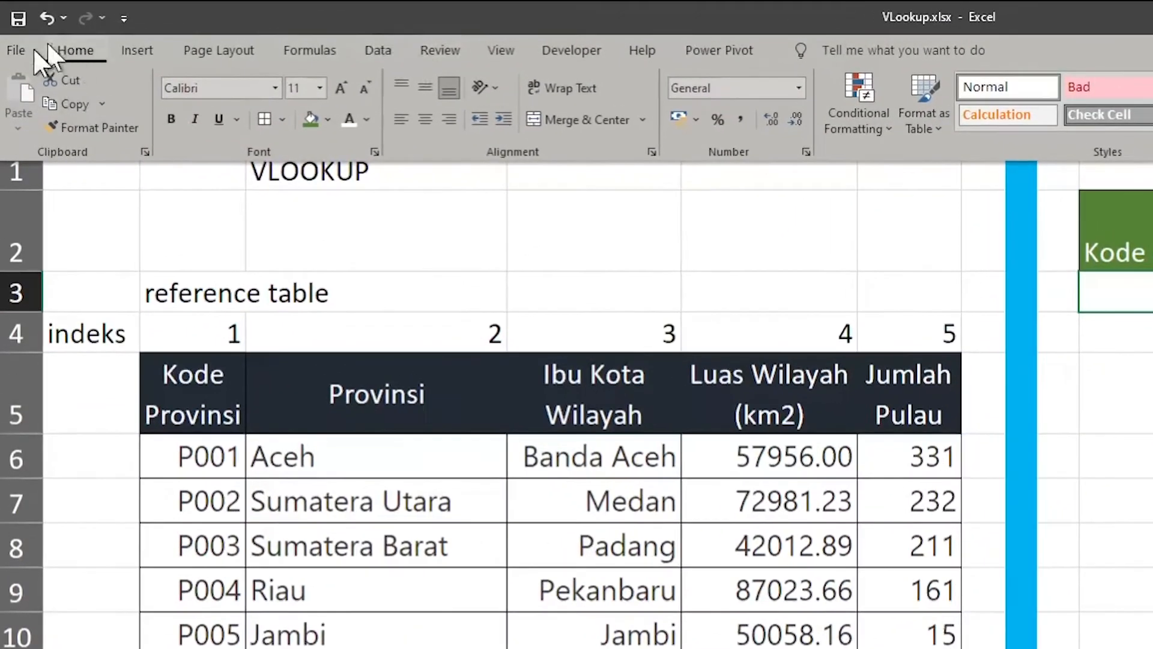
left_click(379, 51)
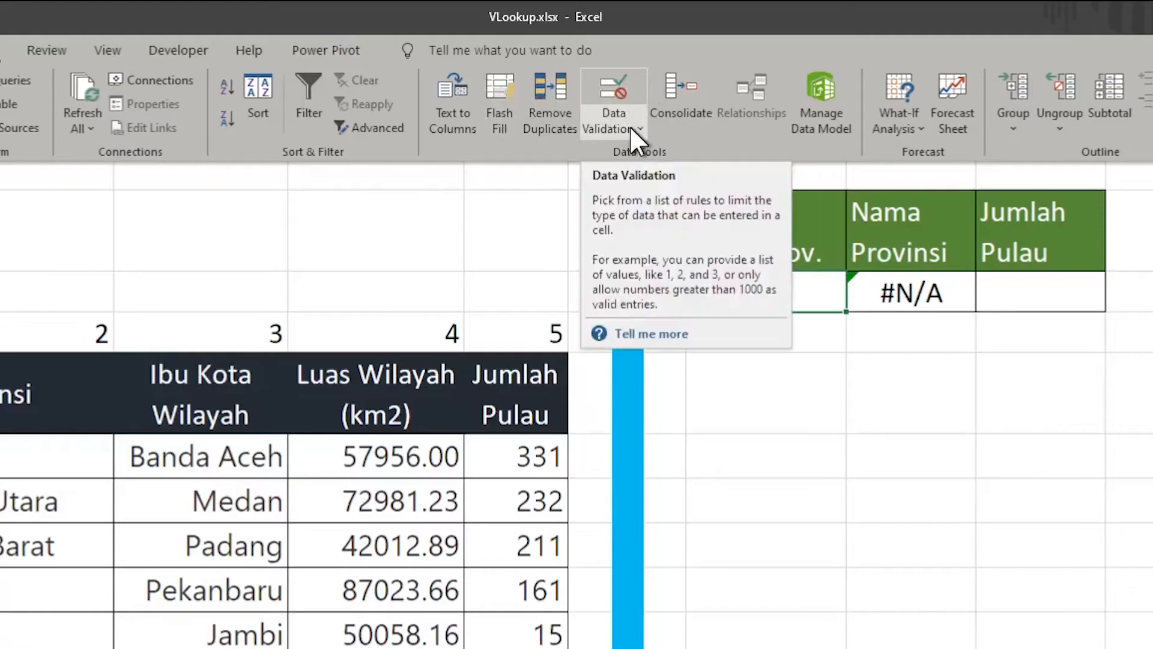
left_click(631, 128)
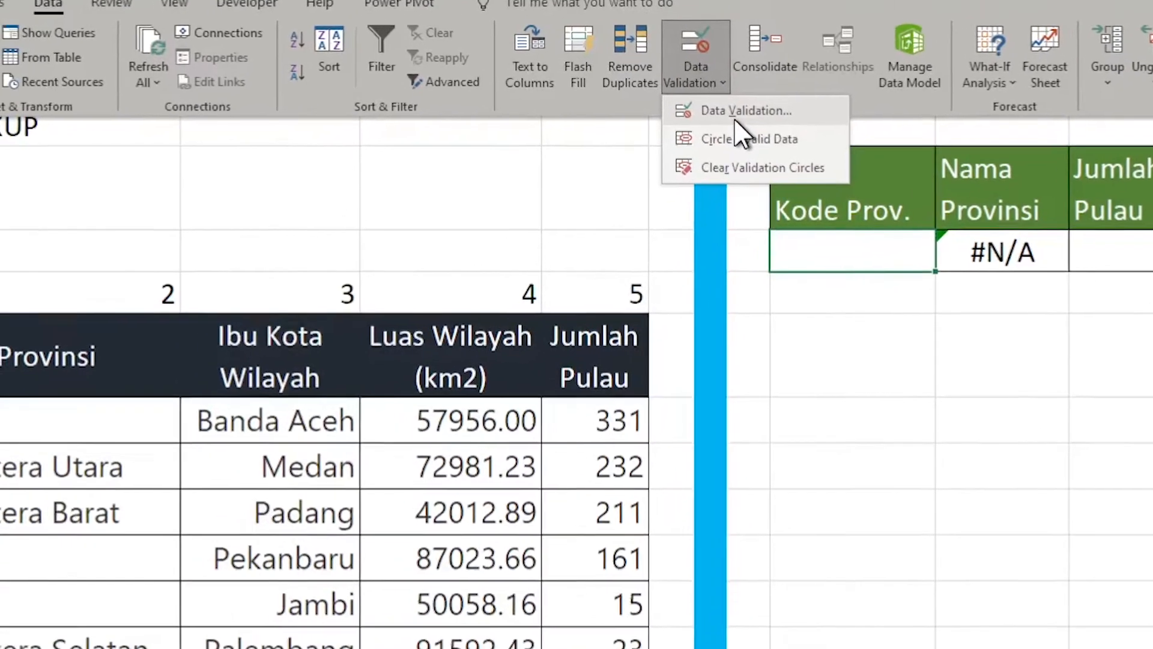
left_click(657, 158)
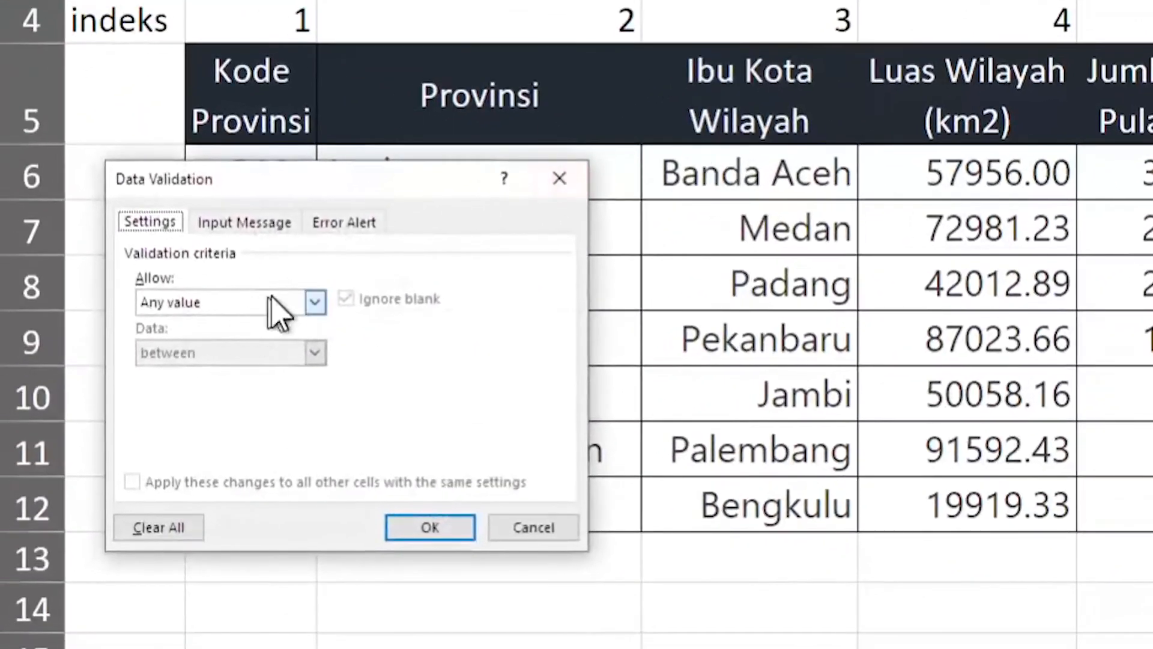
left_click(315, 301)
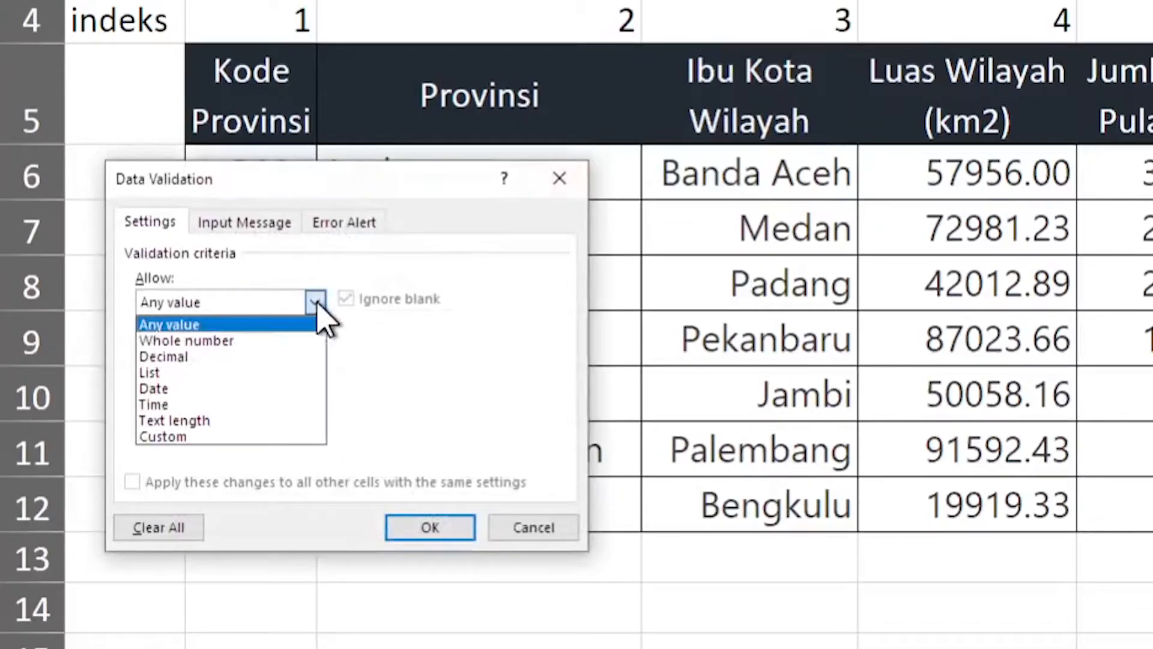
left_click(265, 397)
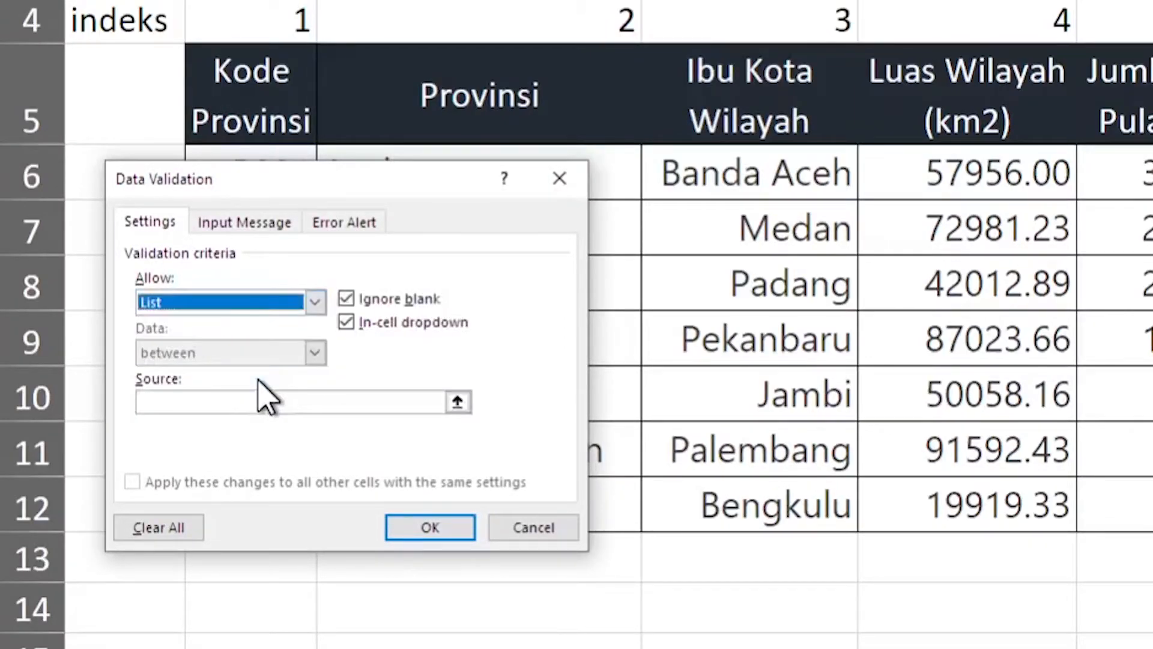
Set the validation list's source to the province codes in $B$6:$B$12 and apply the rule
left_click(458, 401)
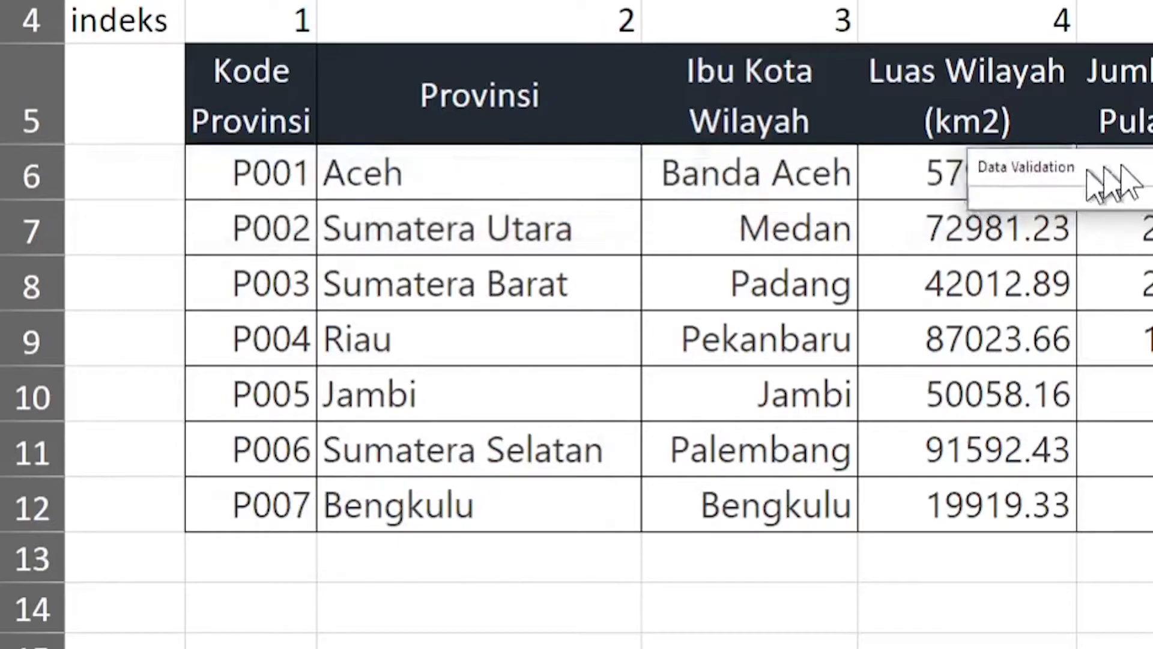
left_click_drag(265, 180, 265, 499)
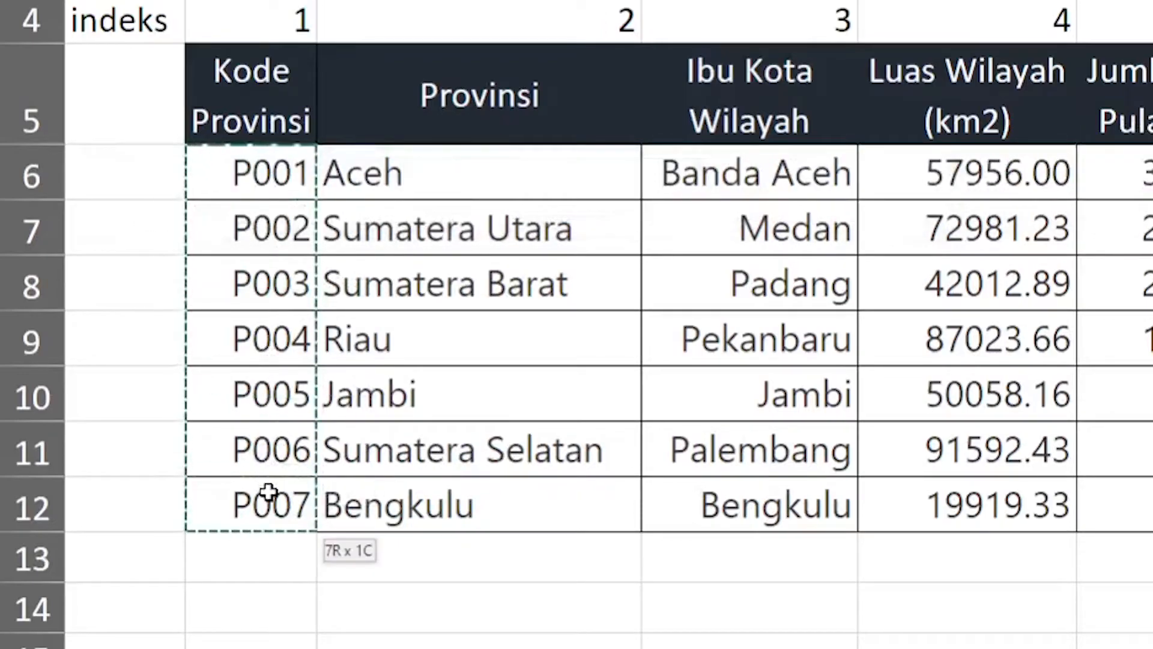
left_click(238, 170)
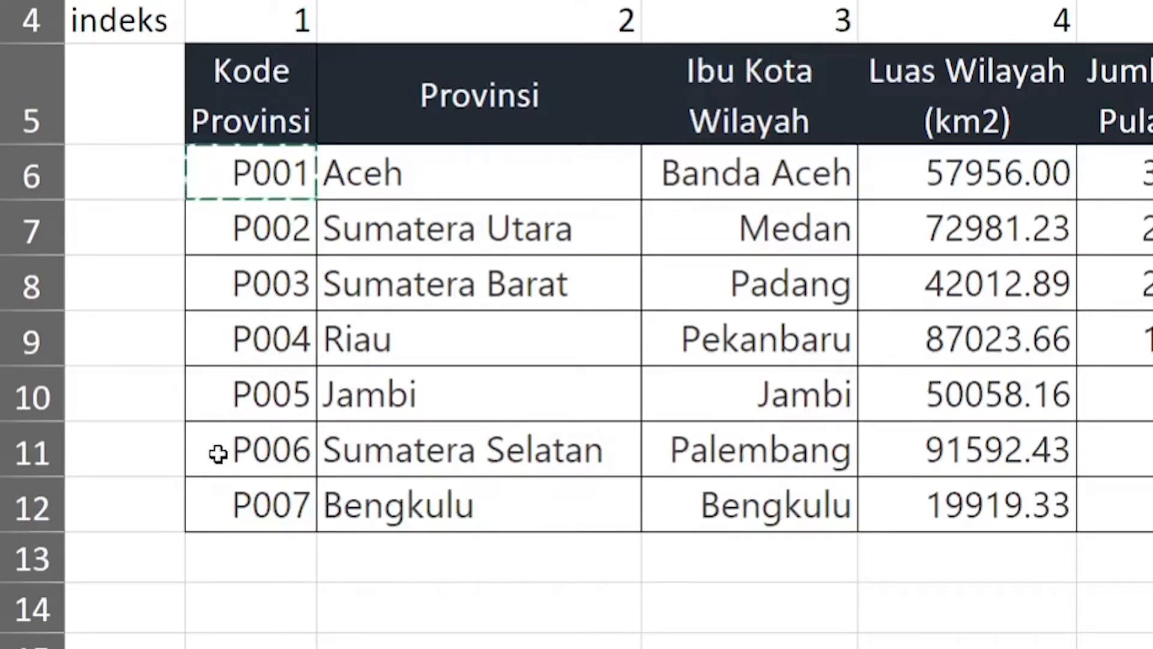
key("ctrl+shift+Down")
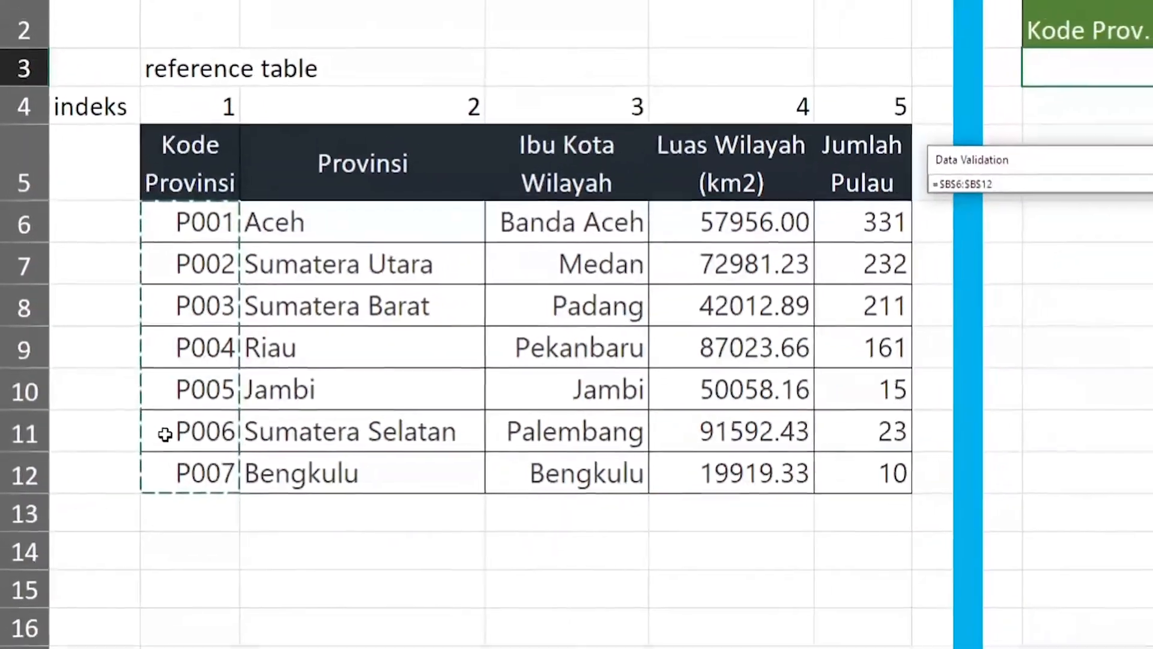
key("Return")
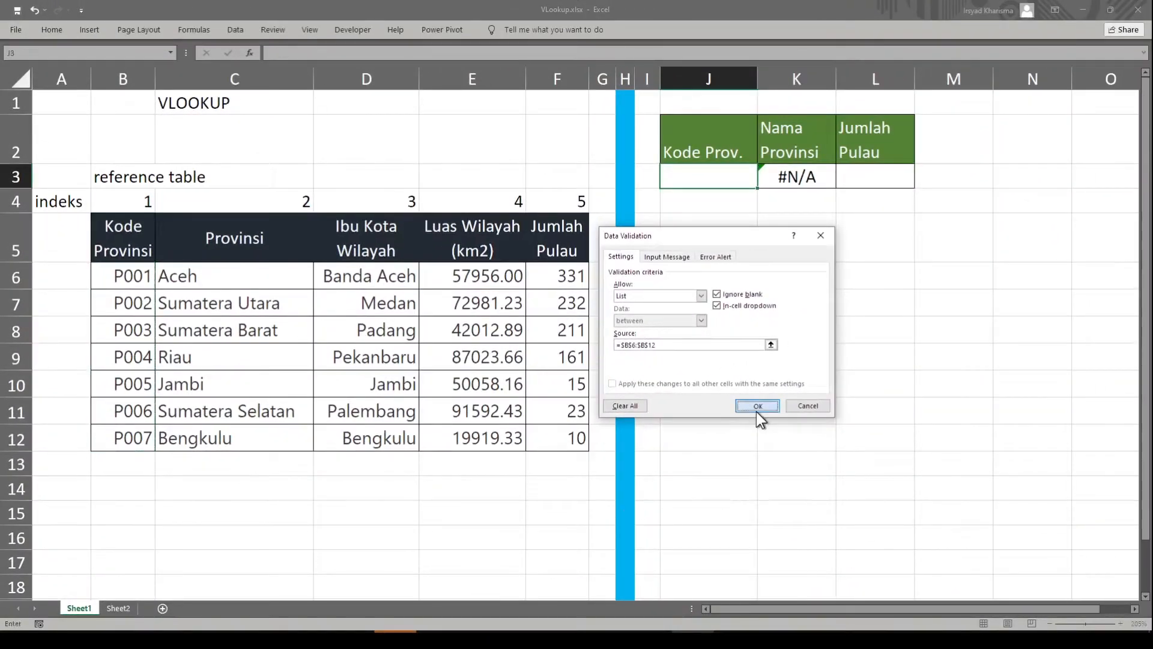
left_click(757, 407)
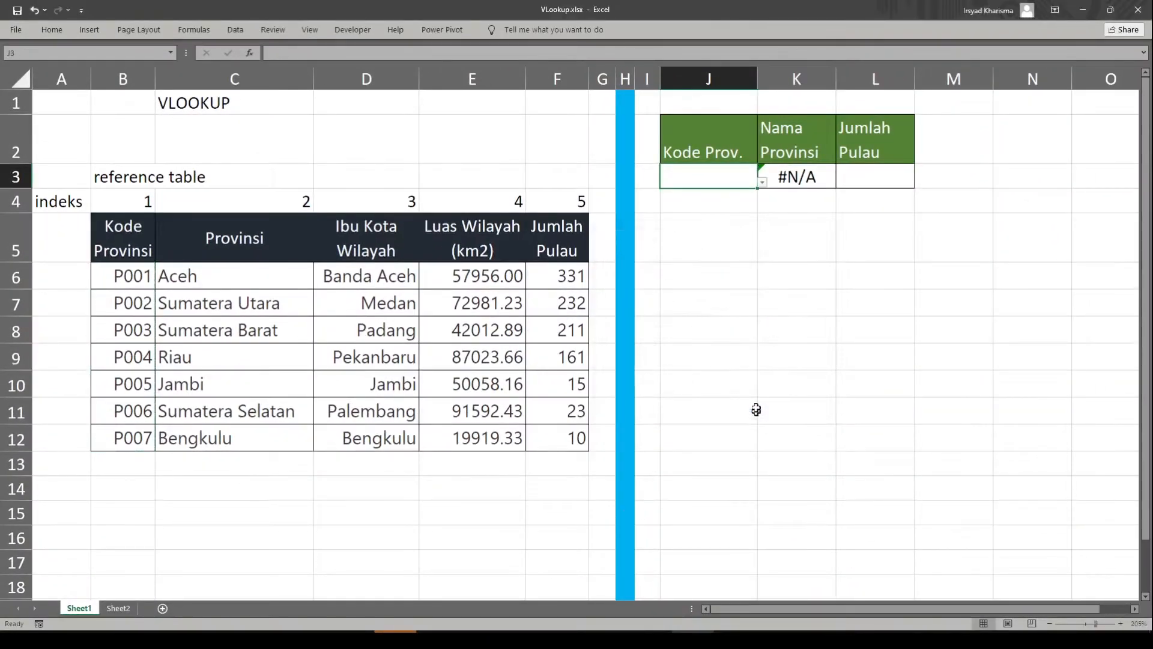
Choose P001 from J3's dropdown list and open K3's VLOOKUP formula to examine its arguments
left_click(761, 181)
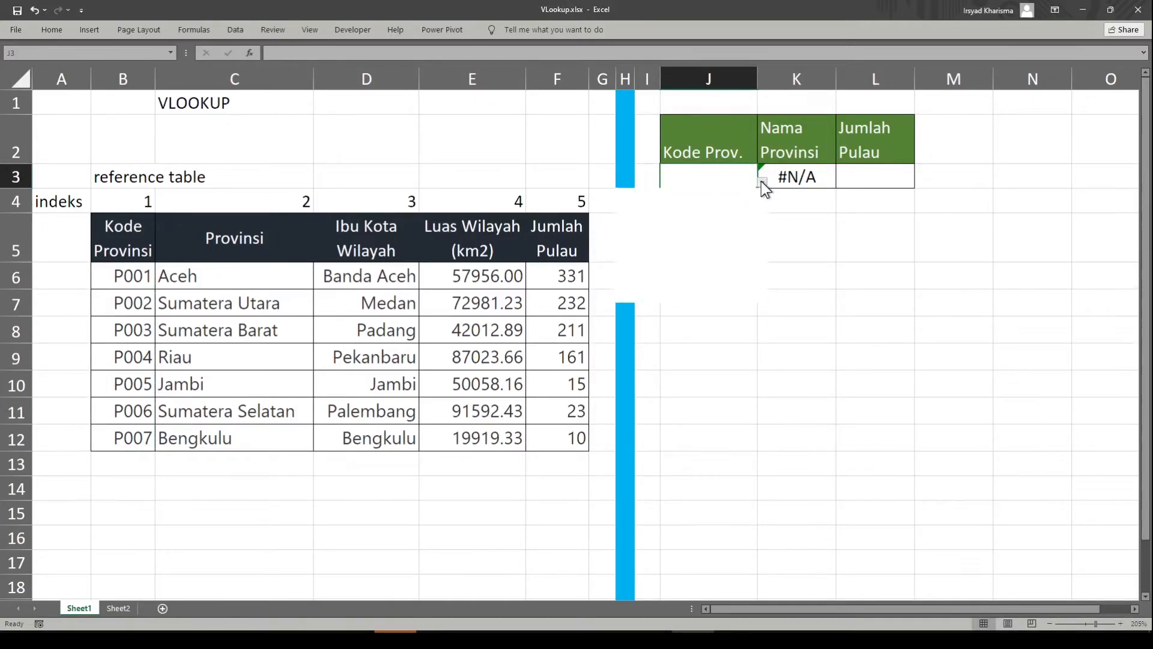
left_click(651, 199)
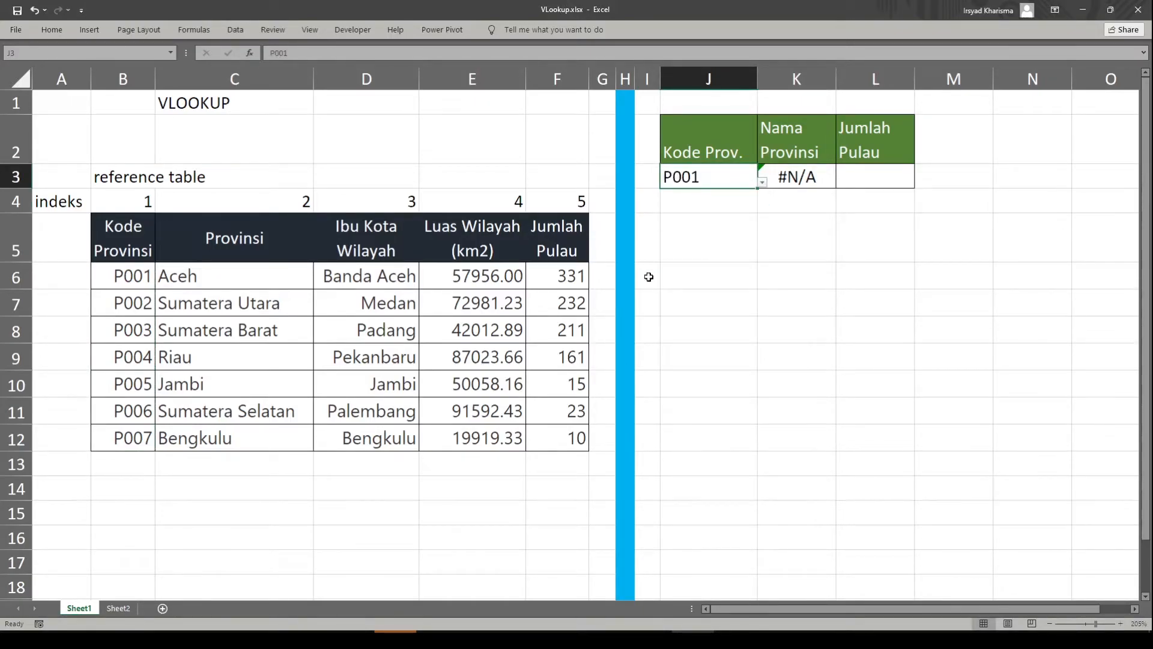
left_click(812, 180)
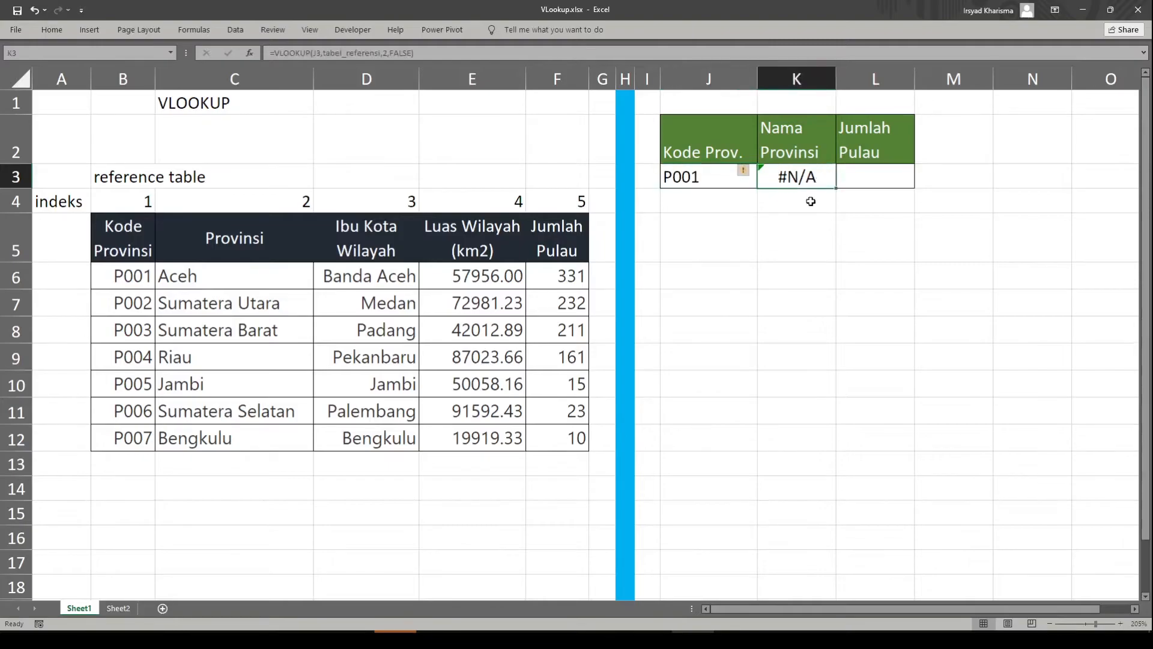
double_click(783, 176)
key("Escape")
double_click(785, 177)
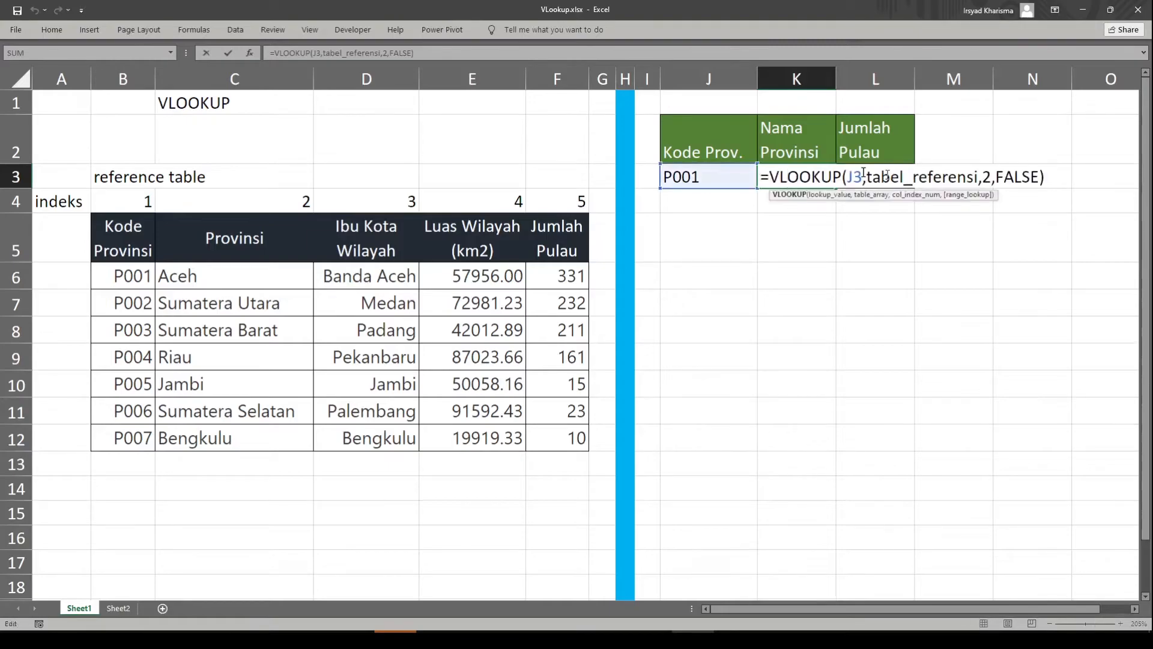
Copy the reference table B5:F12 from Sheet1 and paste it over the table on Sheet2 starting at G3
left_click(122, 227)
left_click_drag(123, 227, 541, 443)
key("ctrl+c")
left_click(123, 608)
key("ctrl+z")
left_click(330, 354)
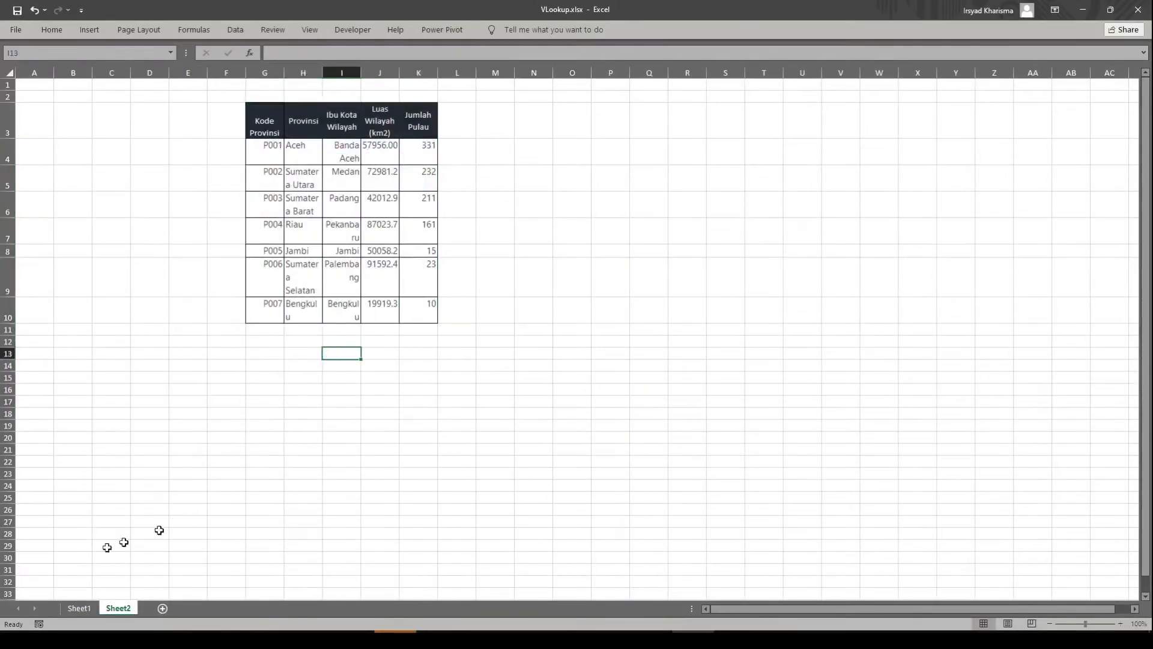
Return to Sheet1 and examine K3's province result and its VLOOKUP formula
left_click(77, 609)
left_click(841, 225)
left_click(804, 183)
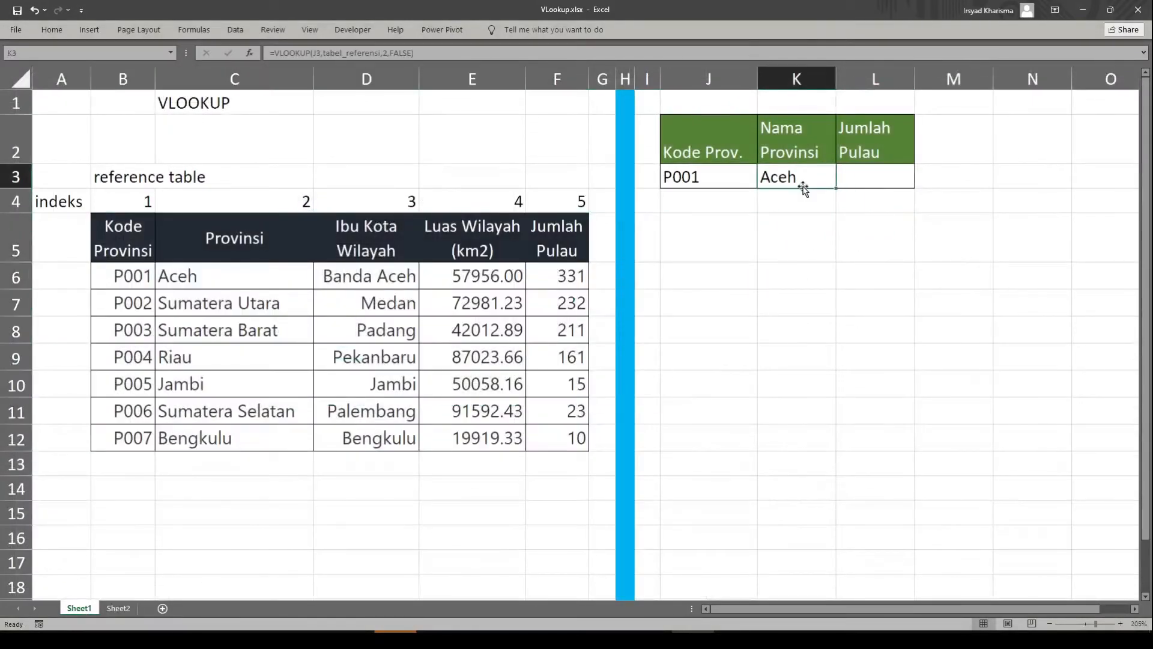
double_click(801, 178)
left_click(817, 277)
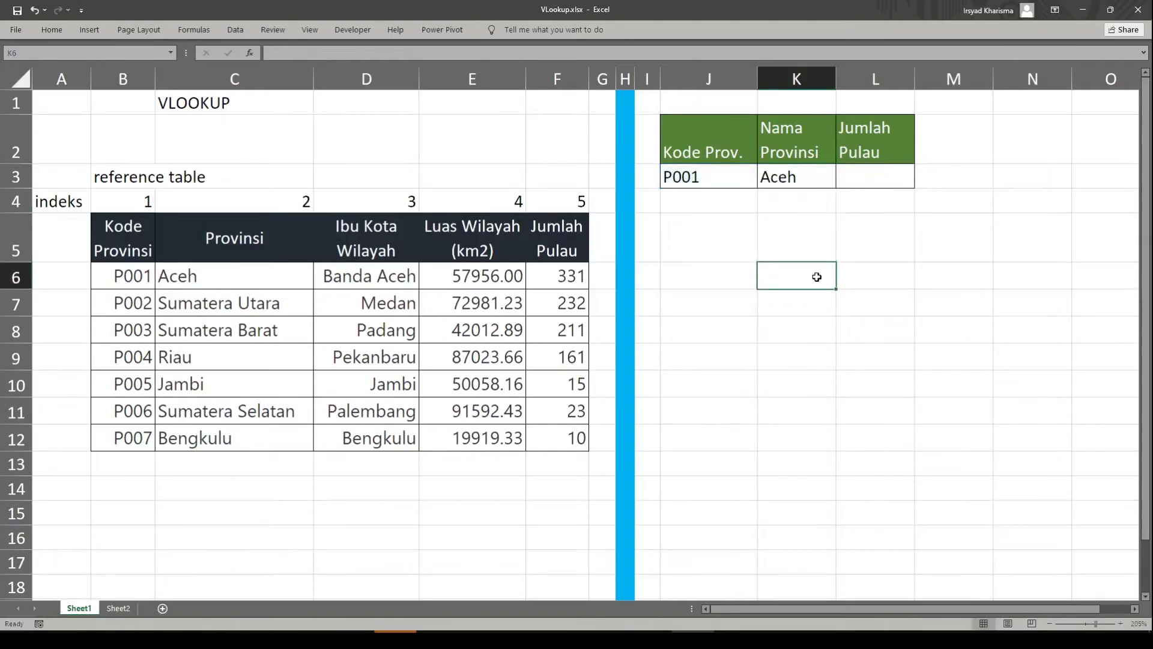
Rename the Sheet2 worksheet as "Tabel Rujukan"
left_click(111, 608)
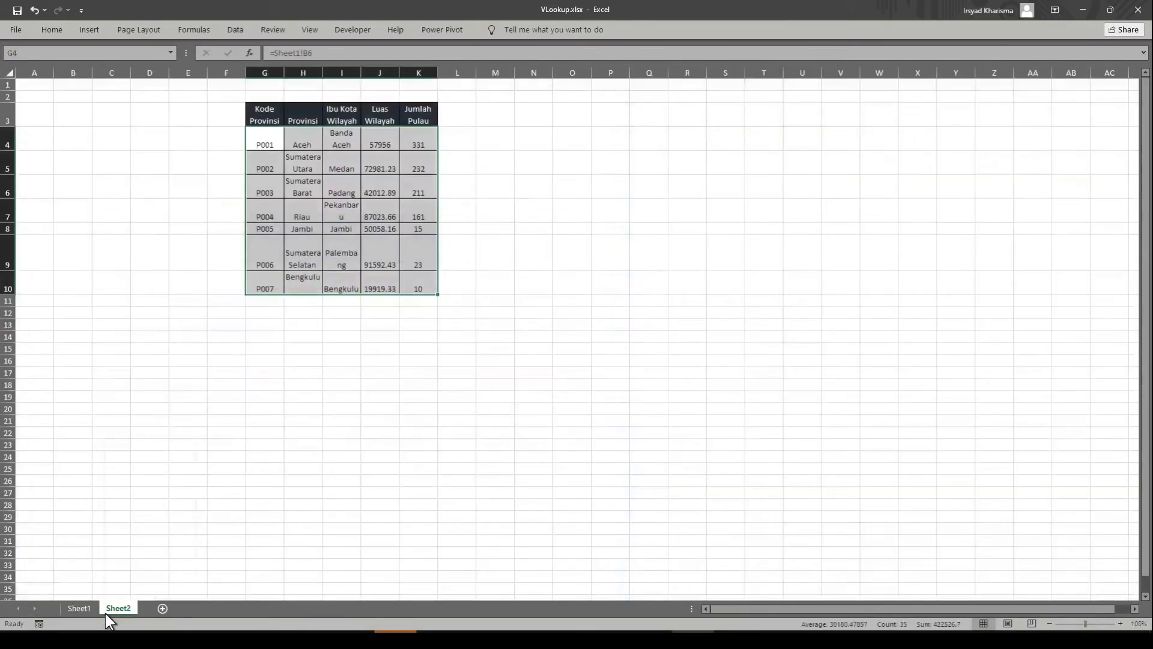
right_click(107, 612)
left_click(146, 476)
type("T")
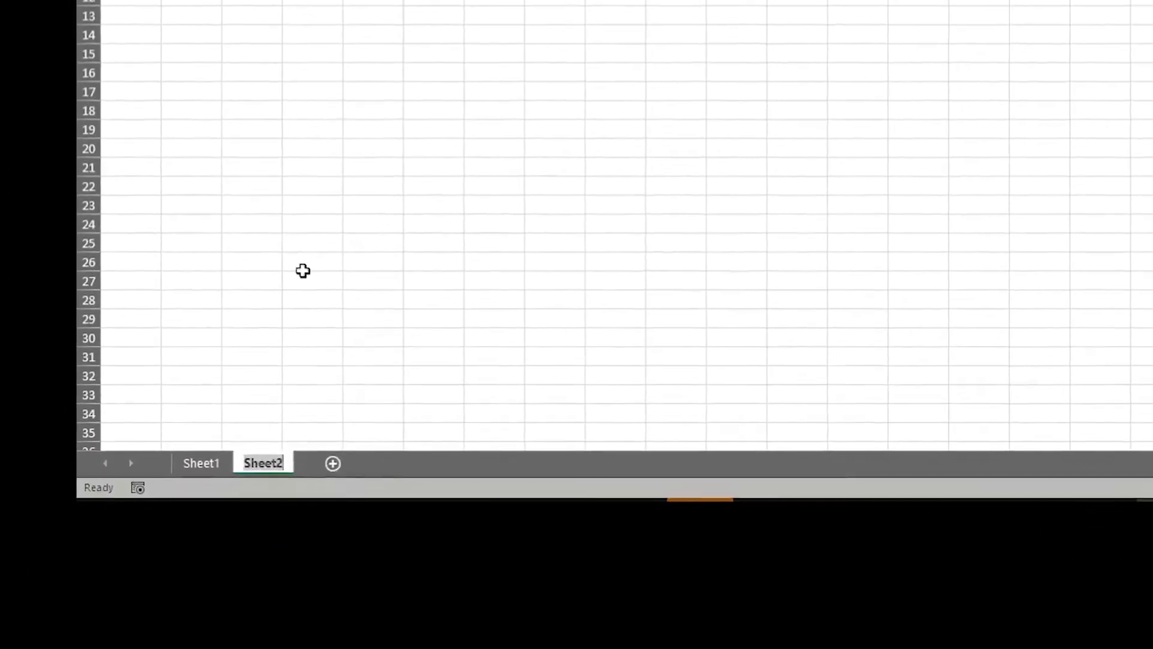
type("abel ")
type("RUju")
key("BackSpace")
key("BackSpace")
key("BackSpace")
type("uk")
key("BackSpace")
type("jukan")
key("Return")
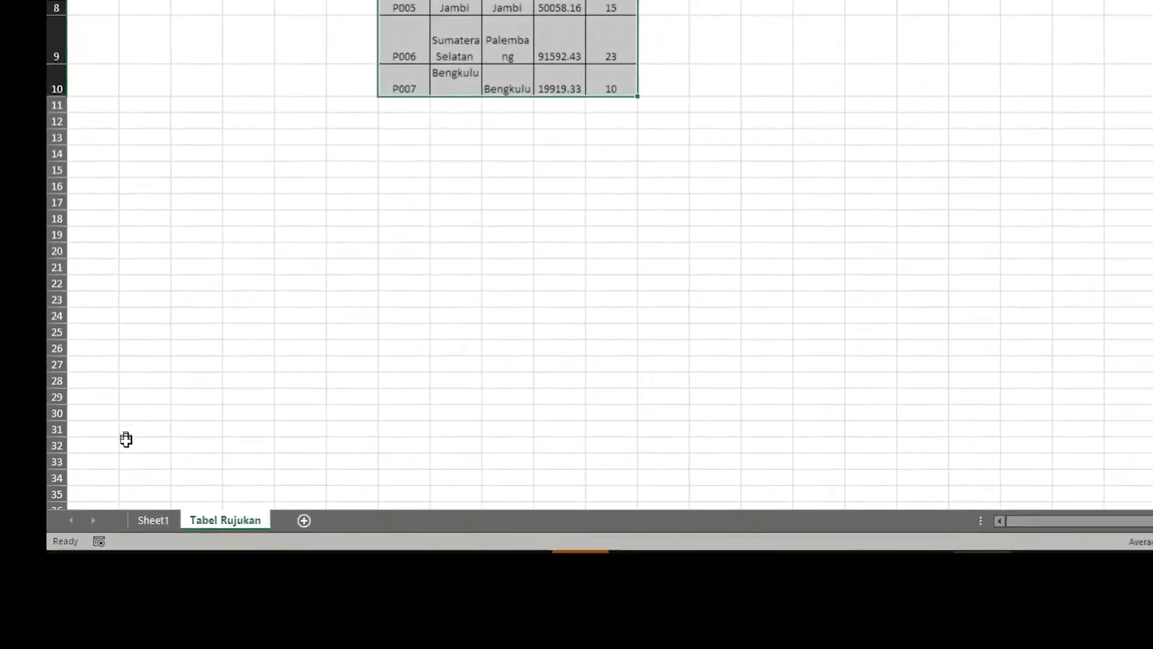
Examine K3's VLOOKUP formula on Sheet1 and the tabel_referensi range G3:K10 on the Tabel Rujukan sheet
left_click(155, 518)
double_click(799, 181)
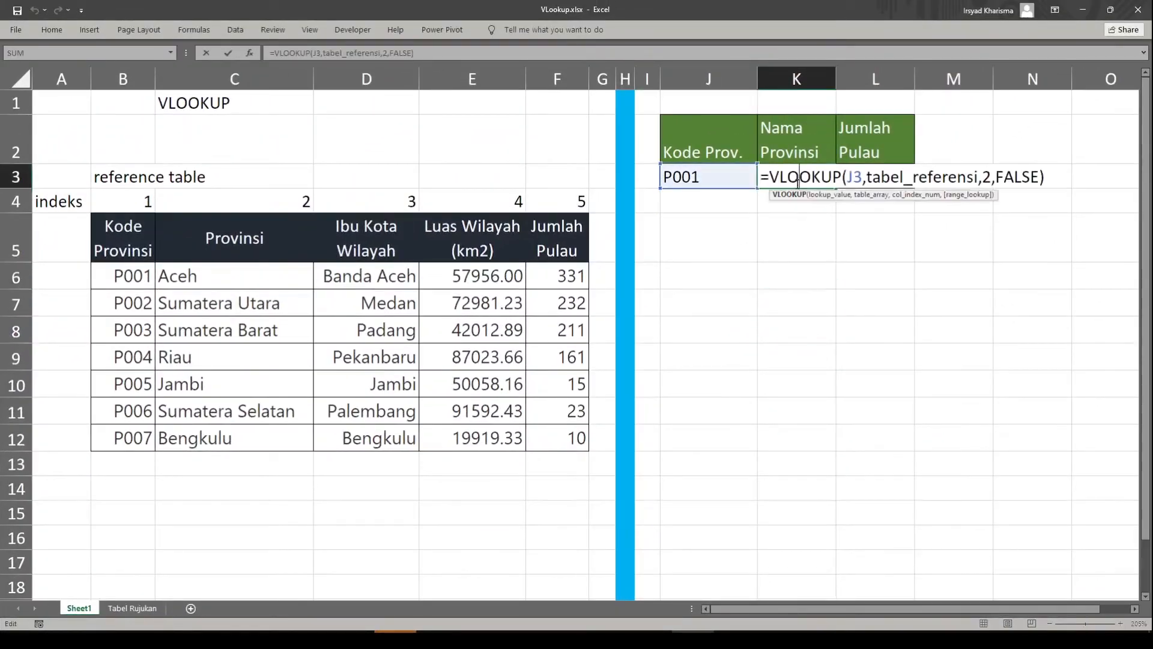
key("Return")
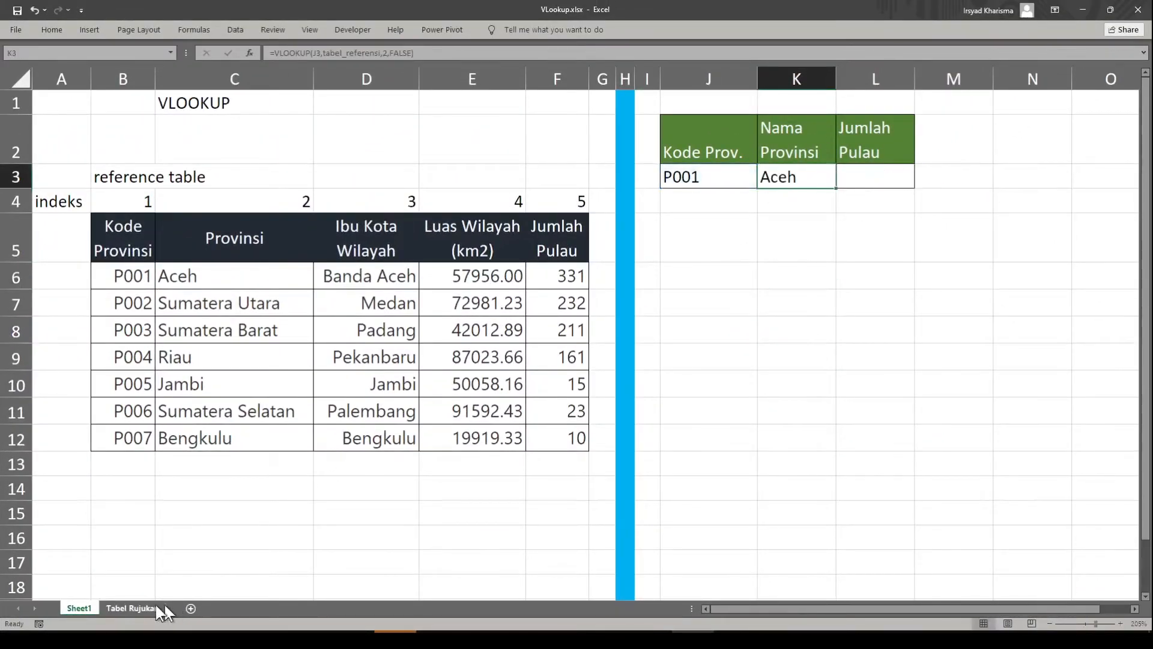
left_click(128, 608)
left_click(297, 132)
left_click_drag(274, 119, 433, 280)
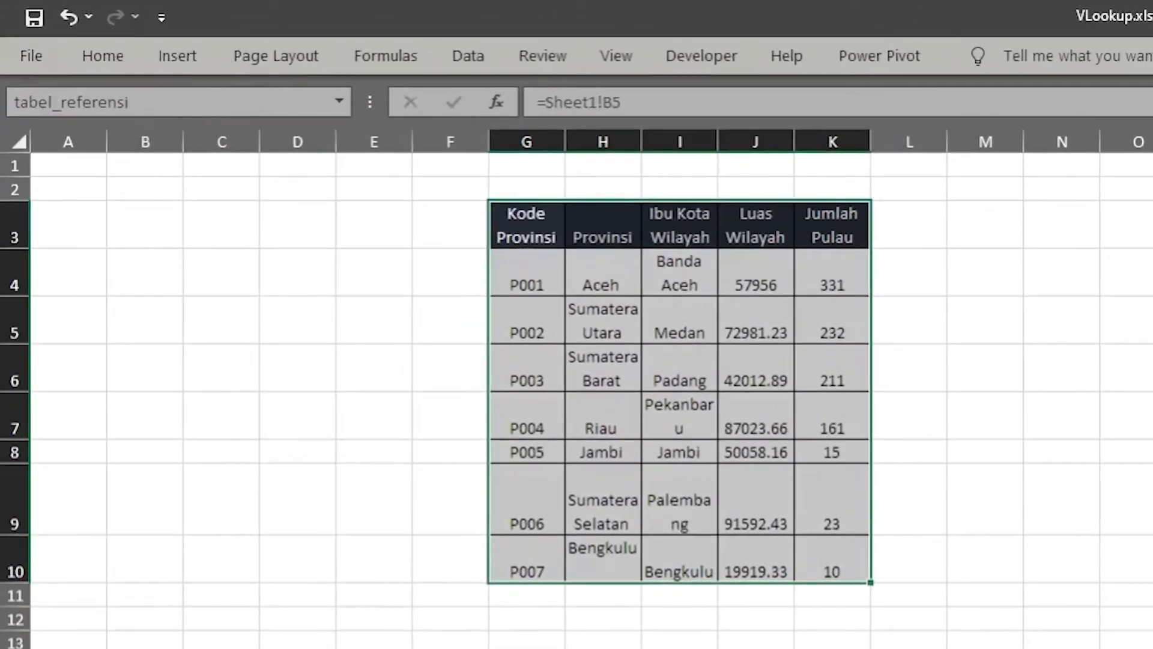
left_click(78, 609)
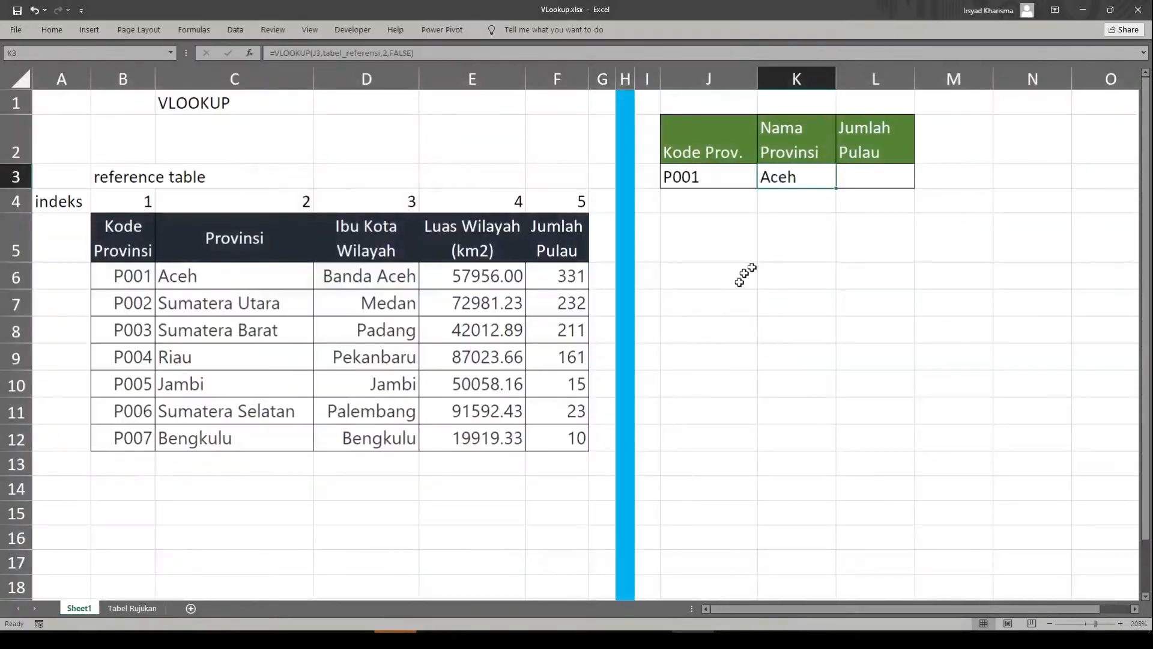
left_click(706, 244)
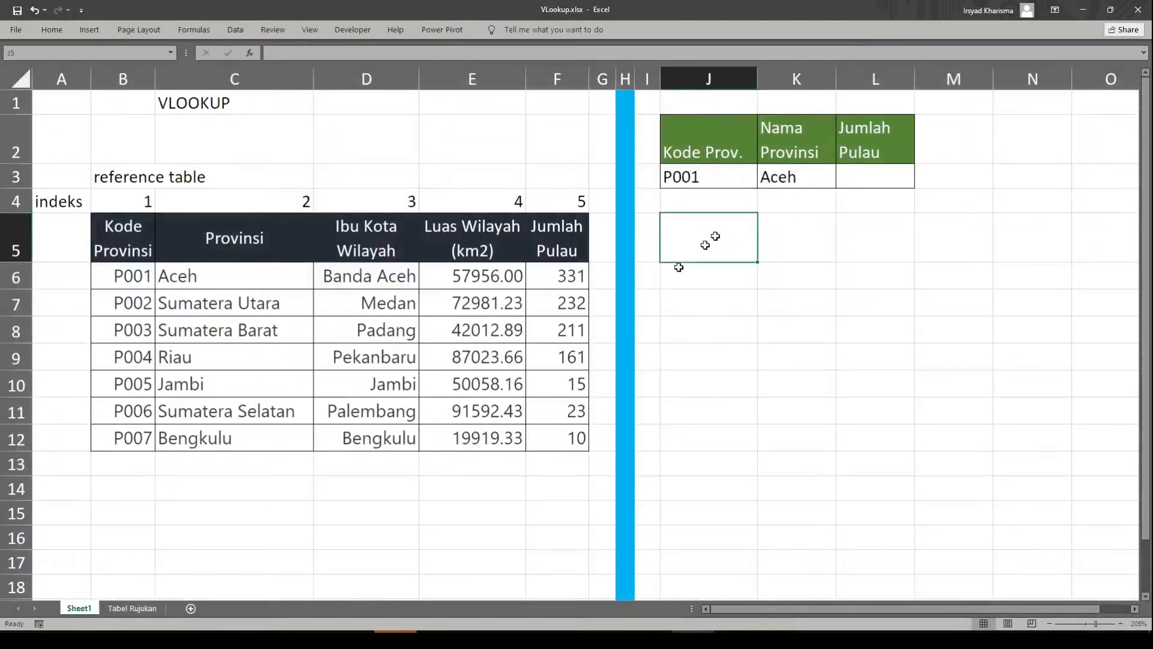
Enter the province code P007 in J3 on Sheet1
left_click(689, 176)
type("P007")
key("Return")
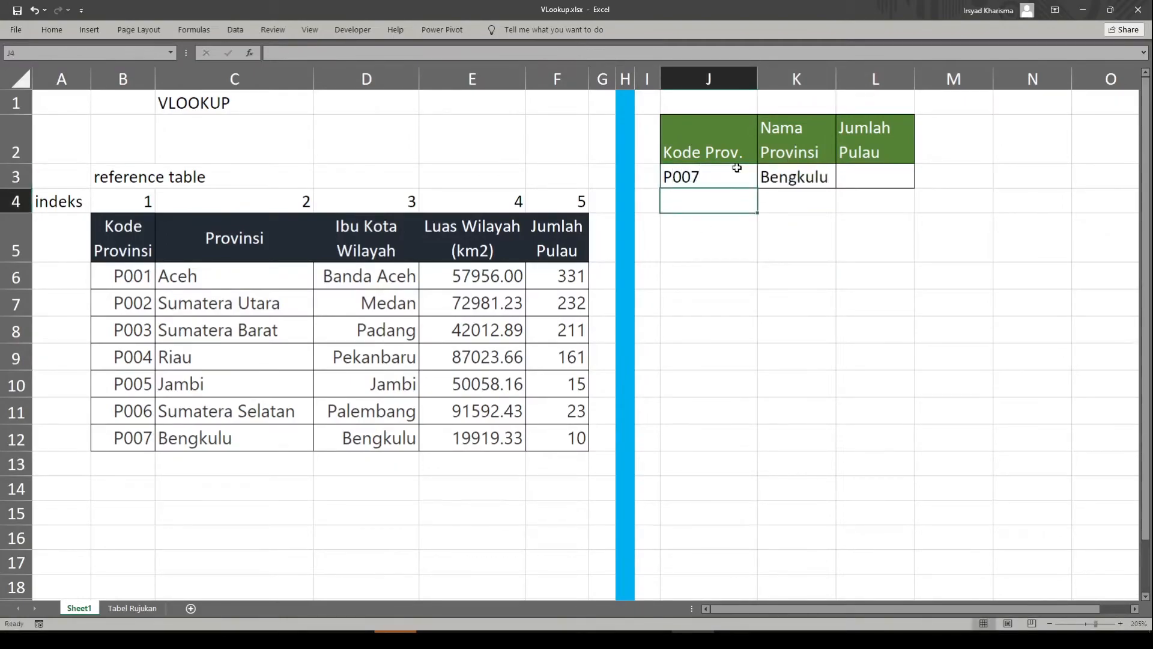
Try entering the unlisted code P008 in J3, and choose P005 from its dropdown list instead
left_click(737, 168)
type("P008")
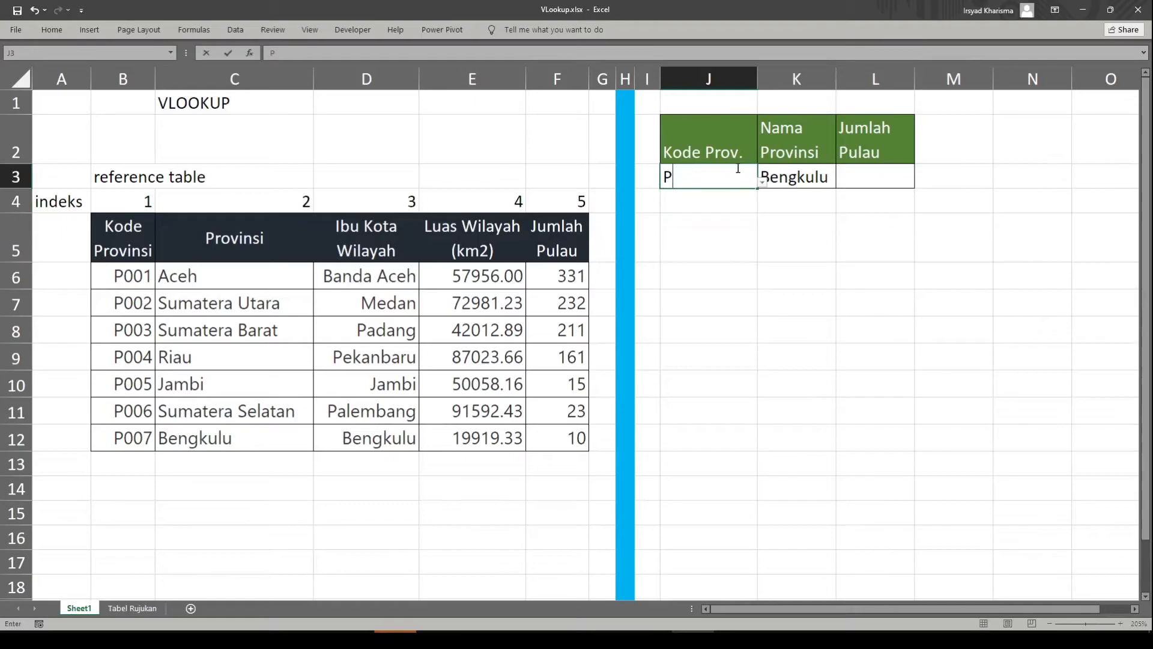
key("Return")
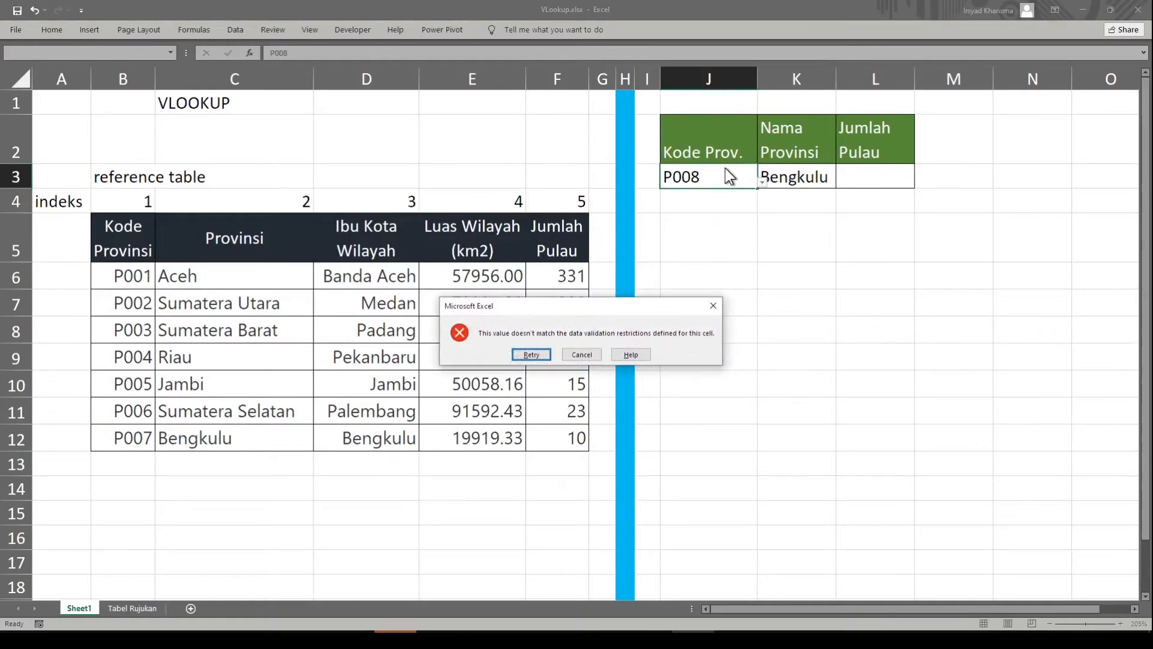
key("Escape")
left_click(762, 183)
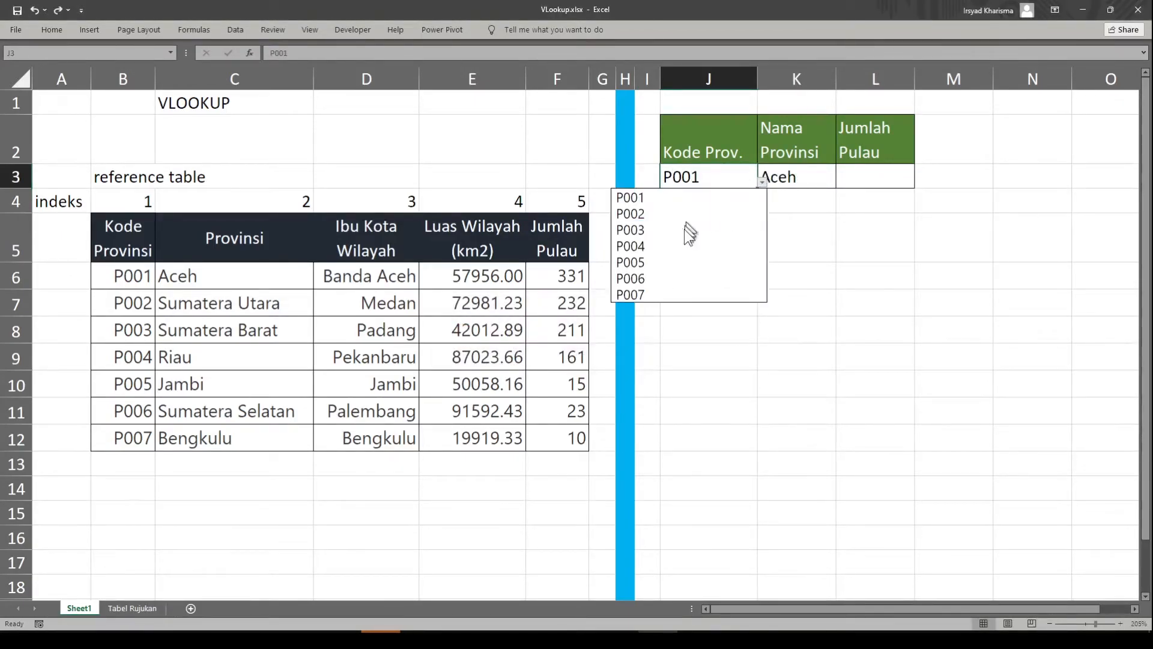
left_click(680, 262)
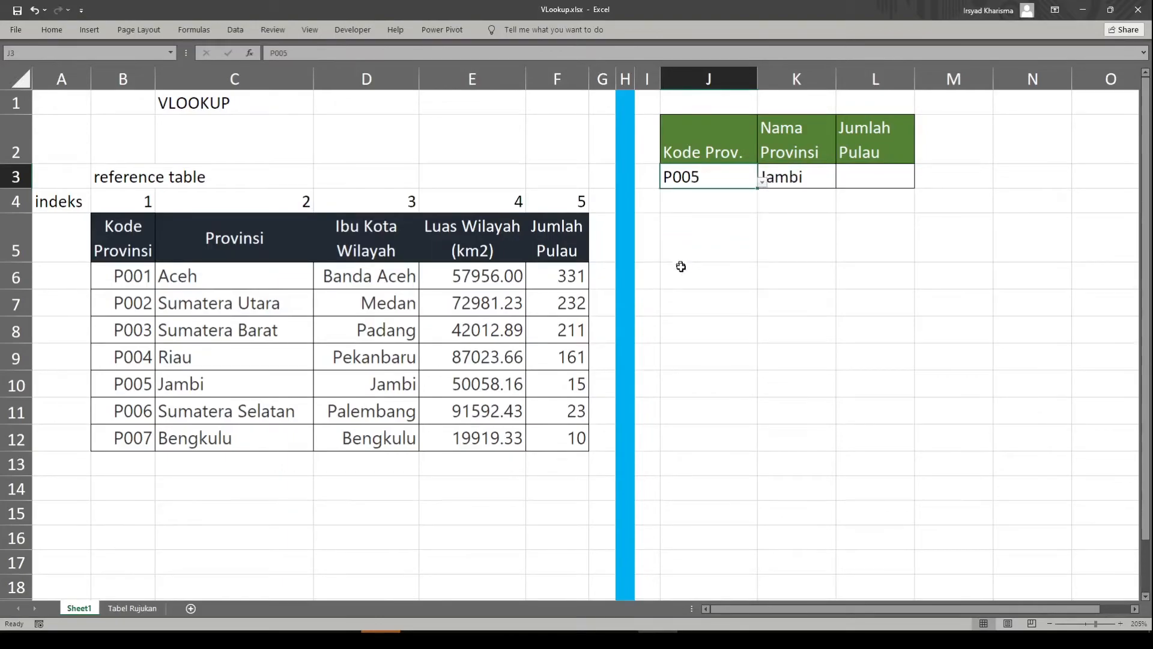
Try replacing J3's code with the unlisted code P1111
double_click(709, 177)
key("BackSpace")
key("BackSpace")
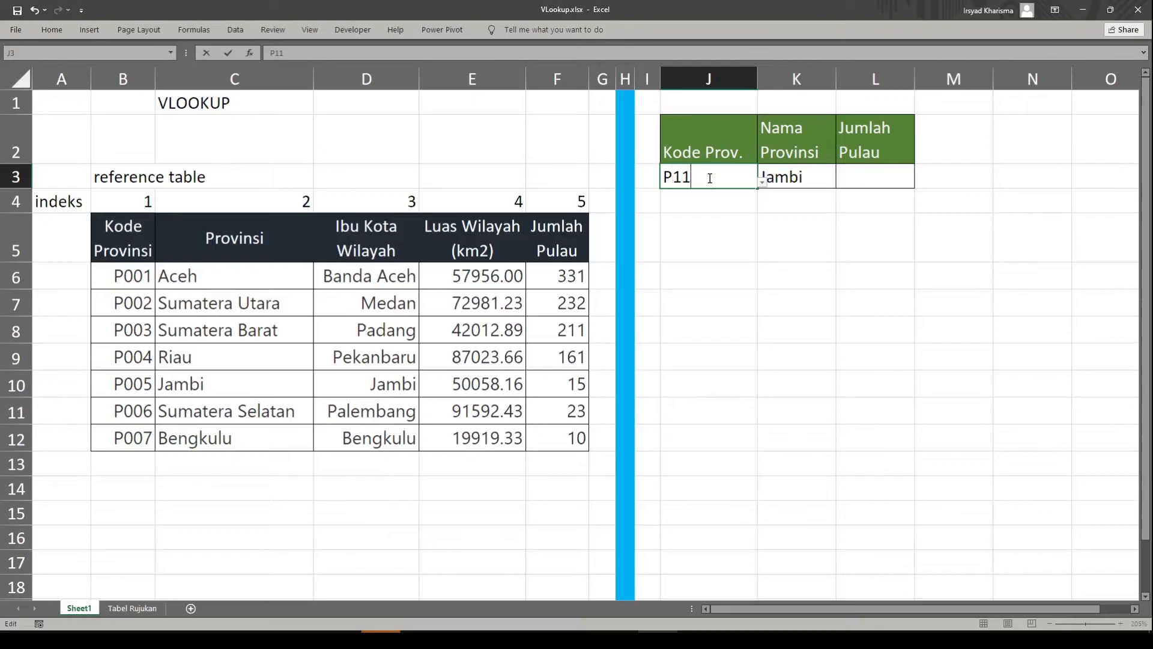
type("1111")
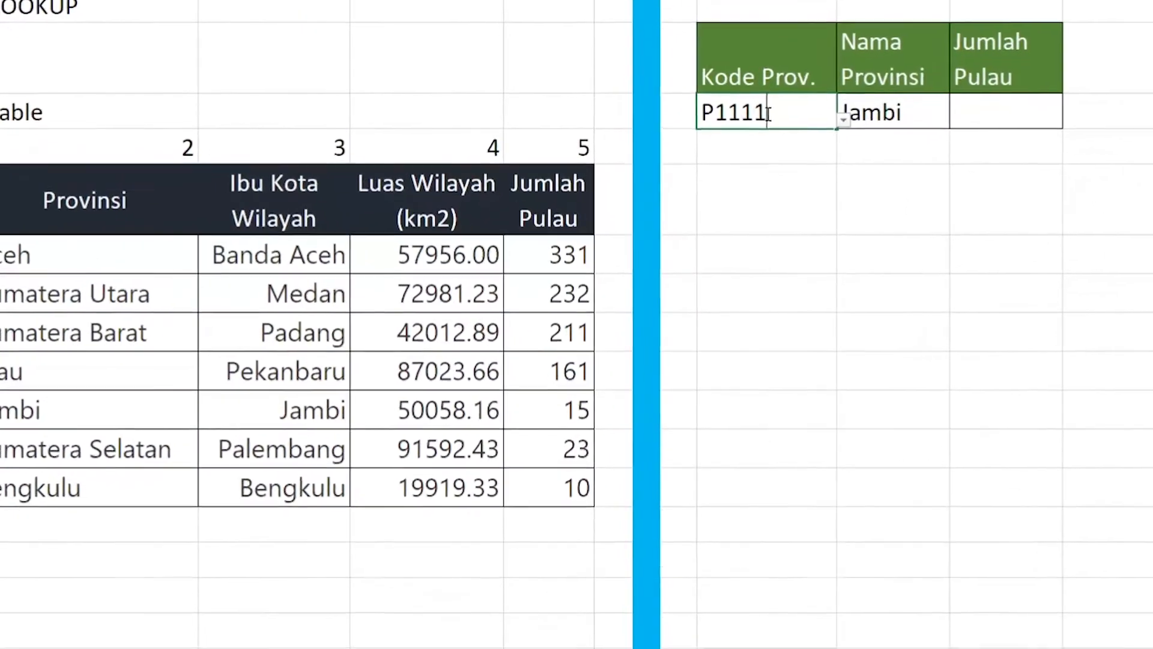
key("Return")
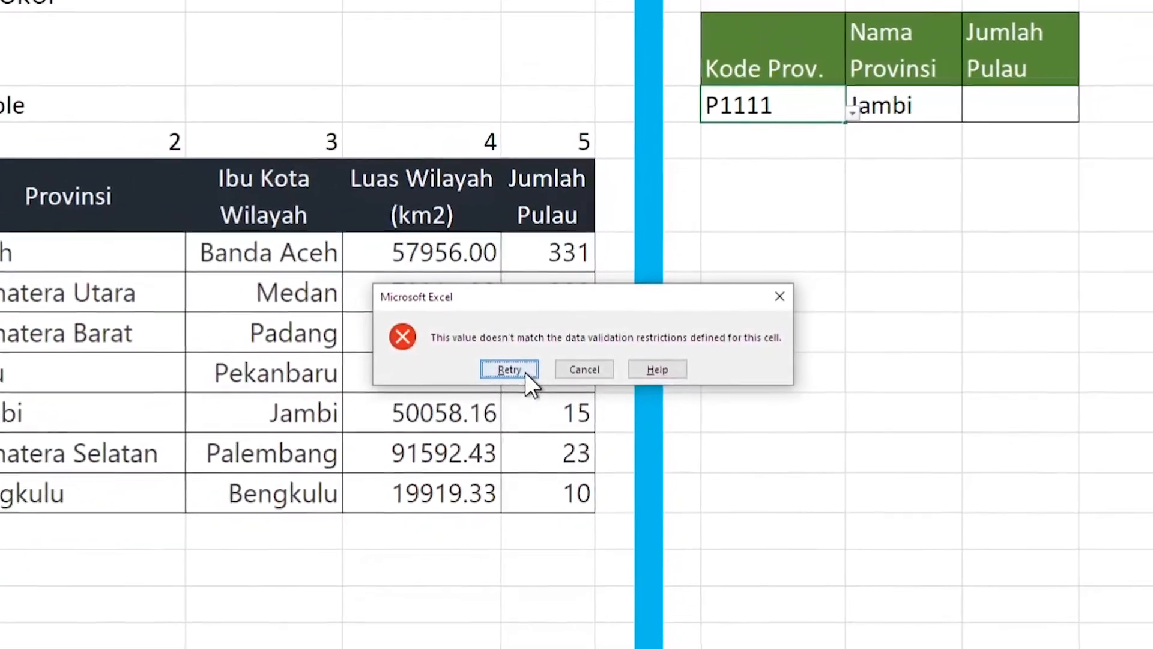
left_click(501, 375)
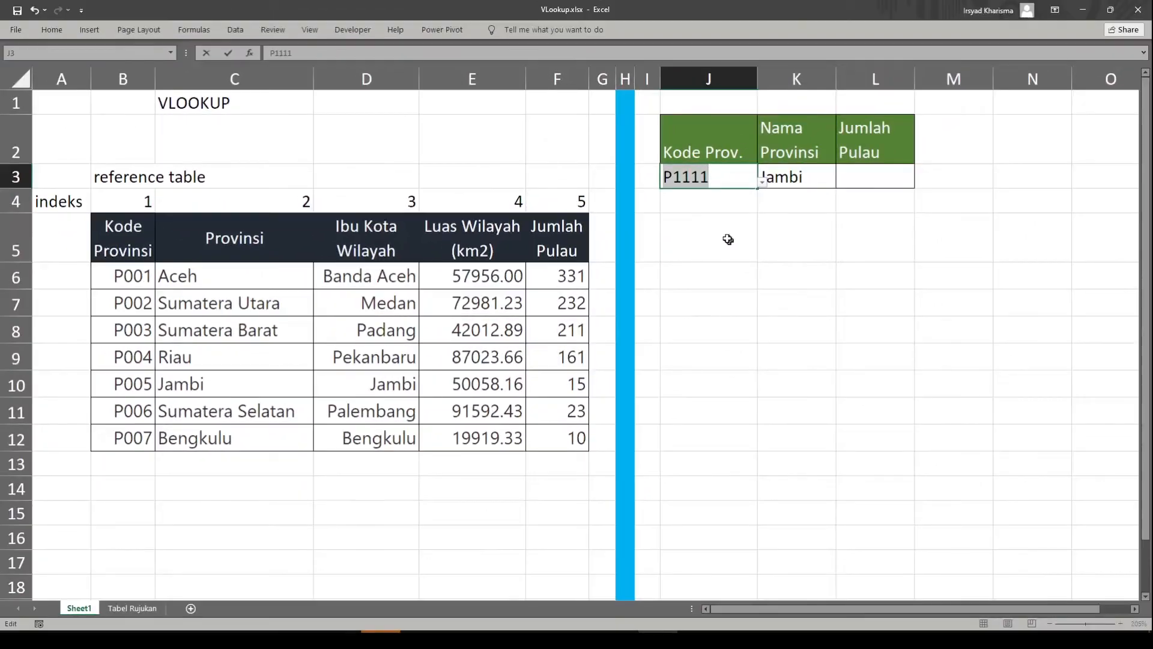
left_click(814, 186)
left_click(586, 353)
Wrap the VLOOKUP formula in K3 with an IFERROR function
left_click(792, 181)
double_click(792, 182)
left_click(773, 179)
type("if")
key("Down")
key("Tab")
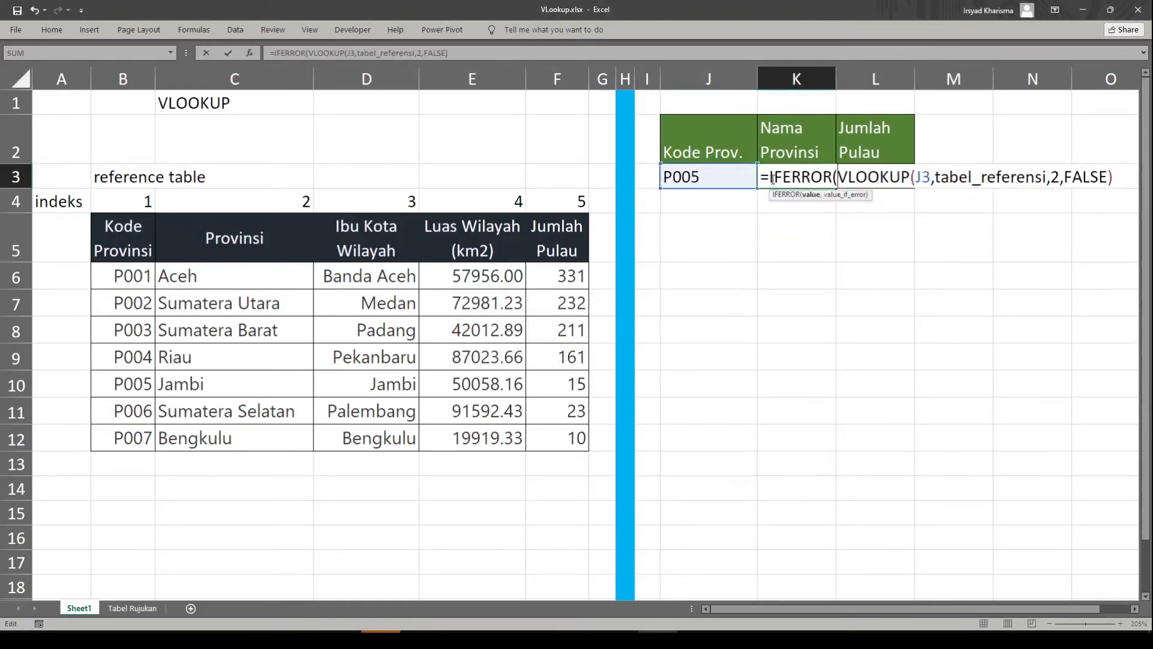
Add "tidak ada record" as the IFERROR fallback text in K3 and accept the completed formula
key("End")
type(",")
key("Return")
key("Return")
key("End")
type("\"tidak ada record")
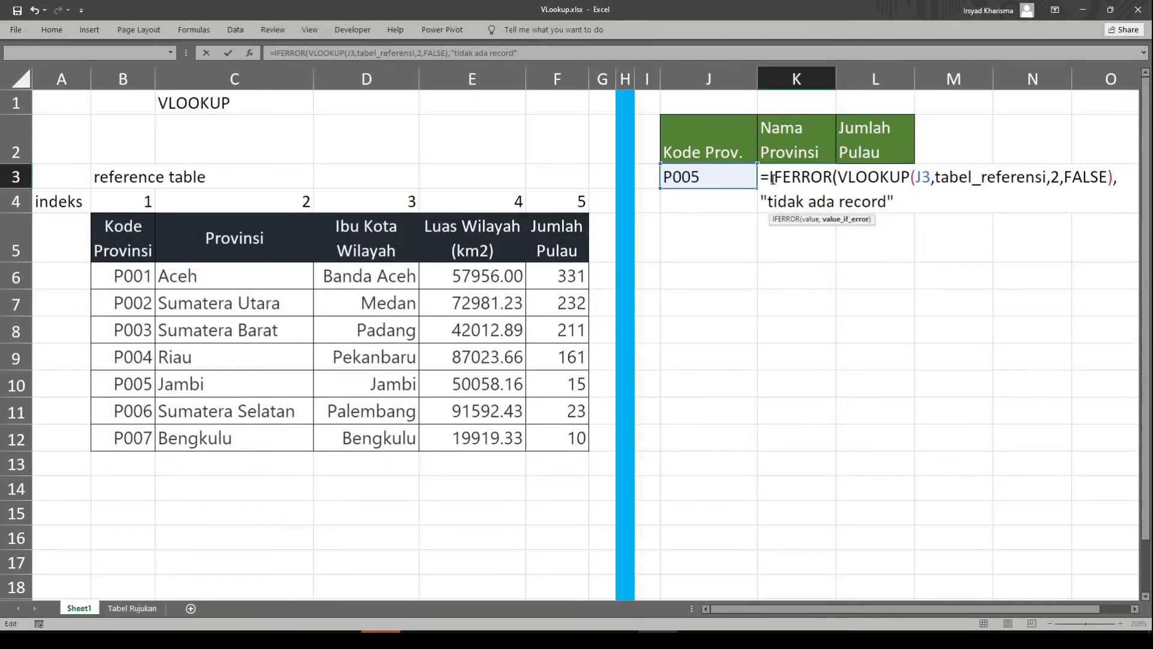
key("Return")
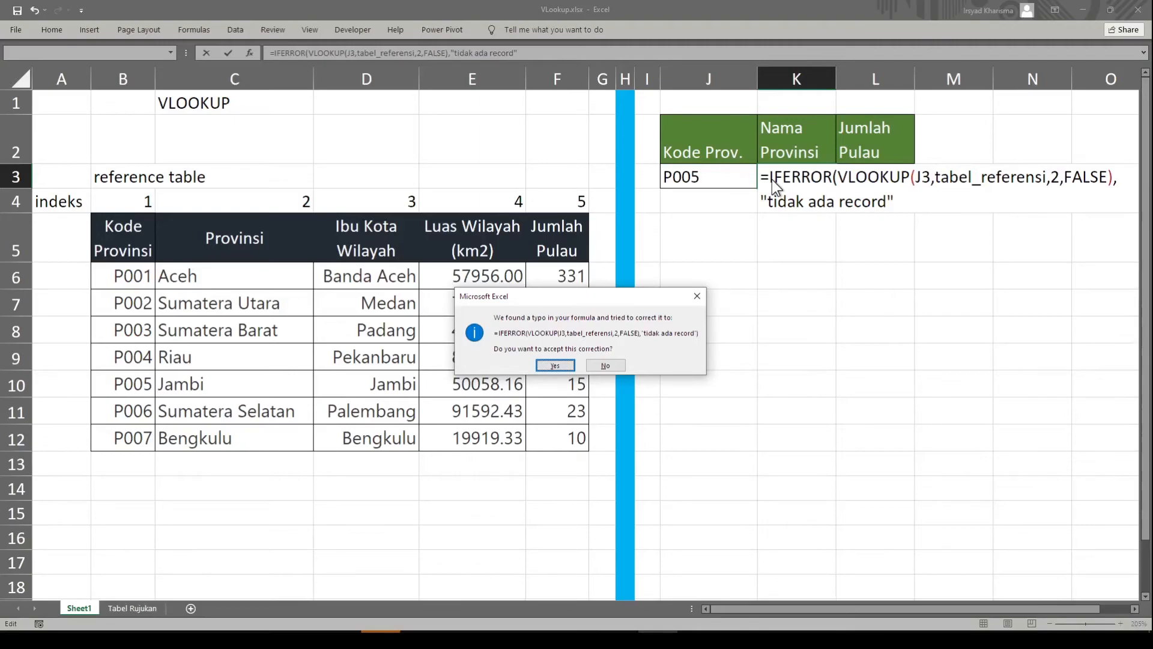
key("Return")
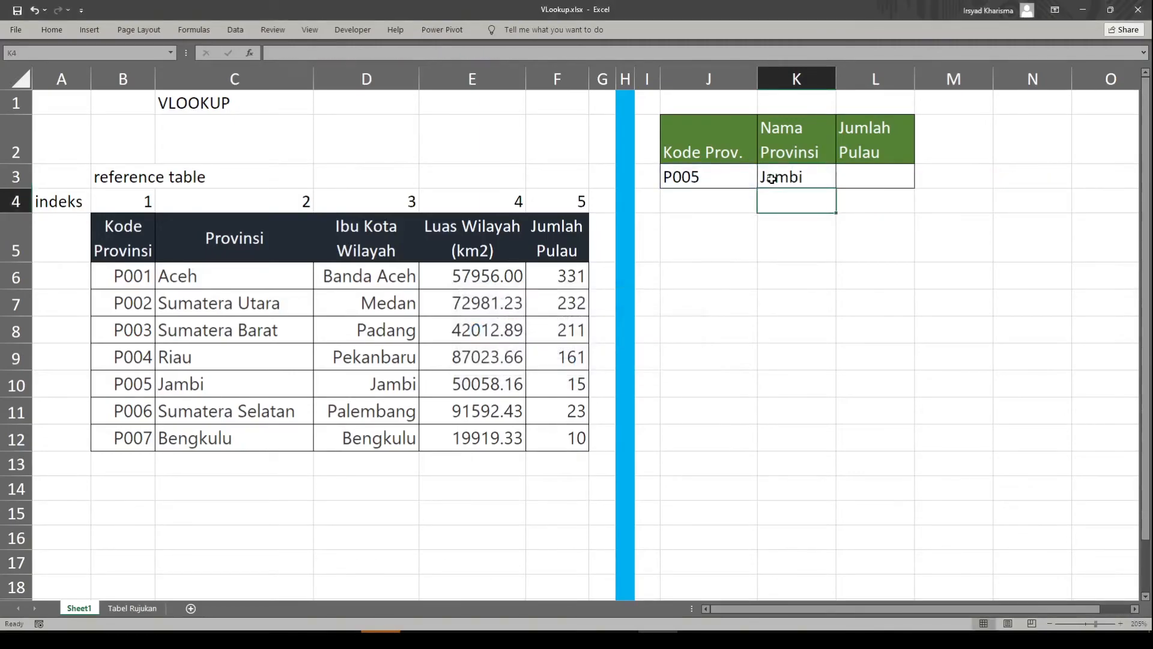
double_click(772, 179)
key("Escape")
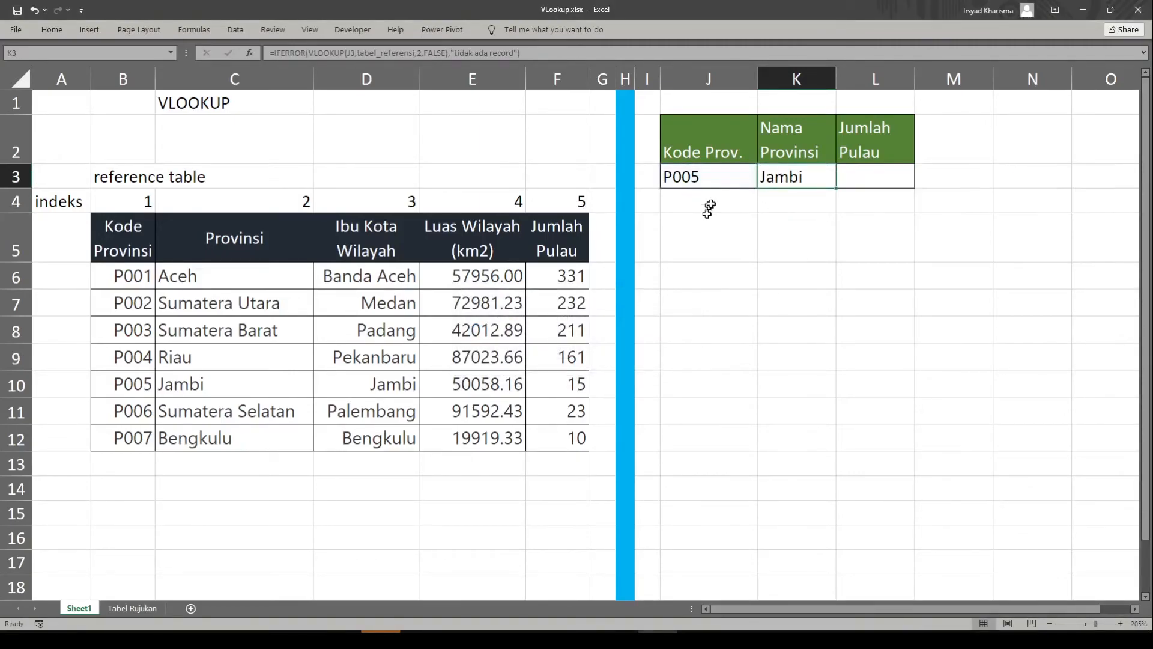
Try entering the unlisted code P2000 in J3 to test the IFERROR formula
left_click(711, 176)
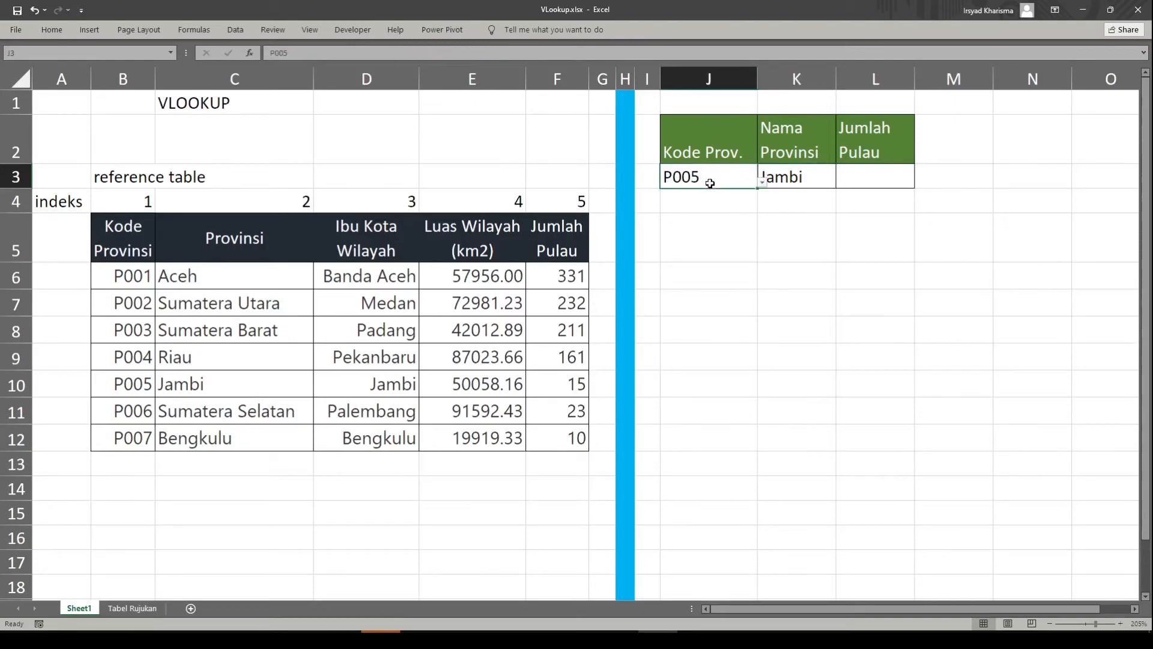
type("P20")
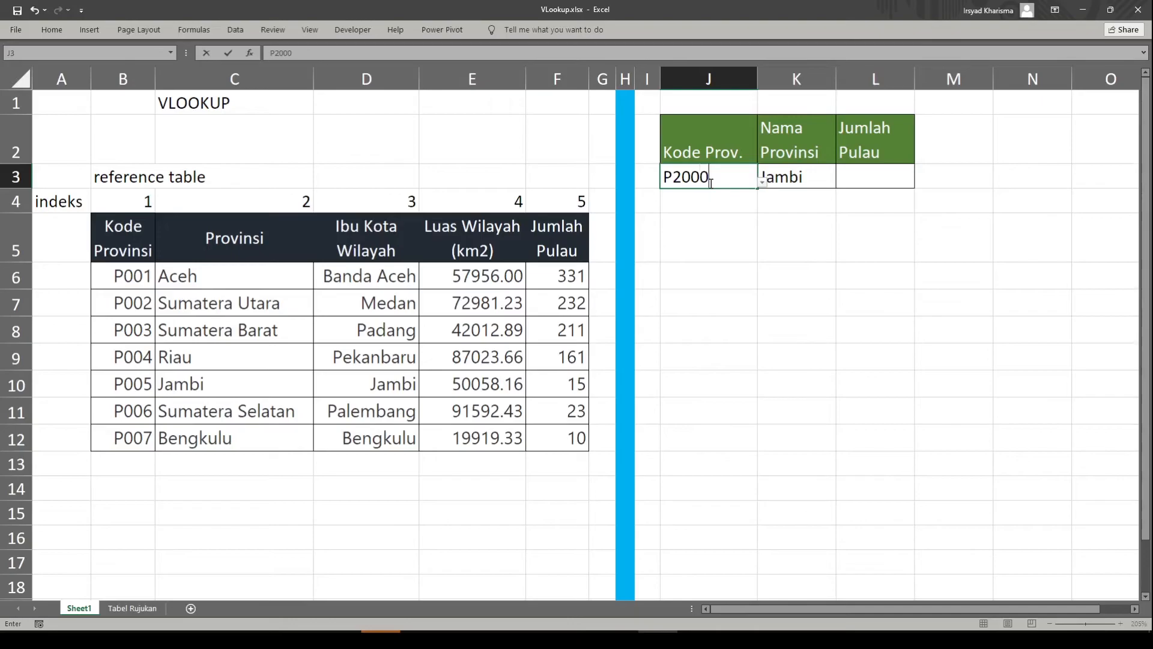
type("00")
key("Return")
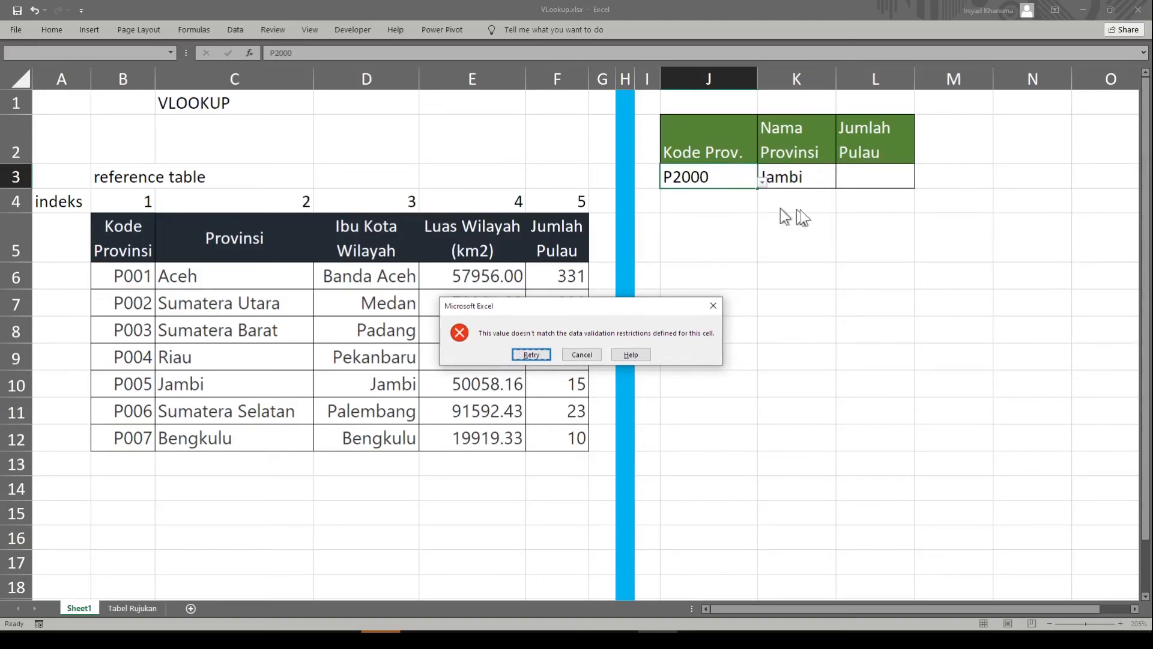
left_click(582, 355)
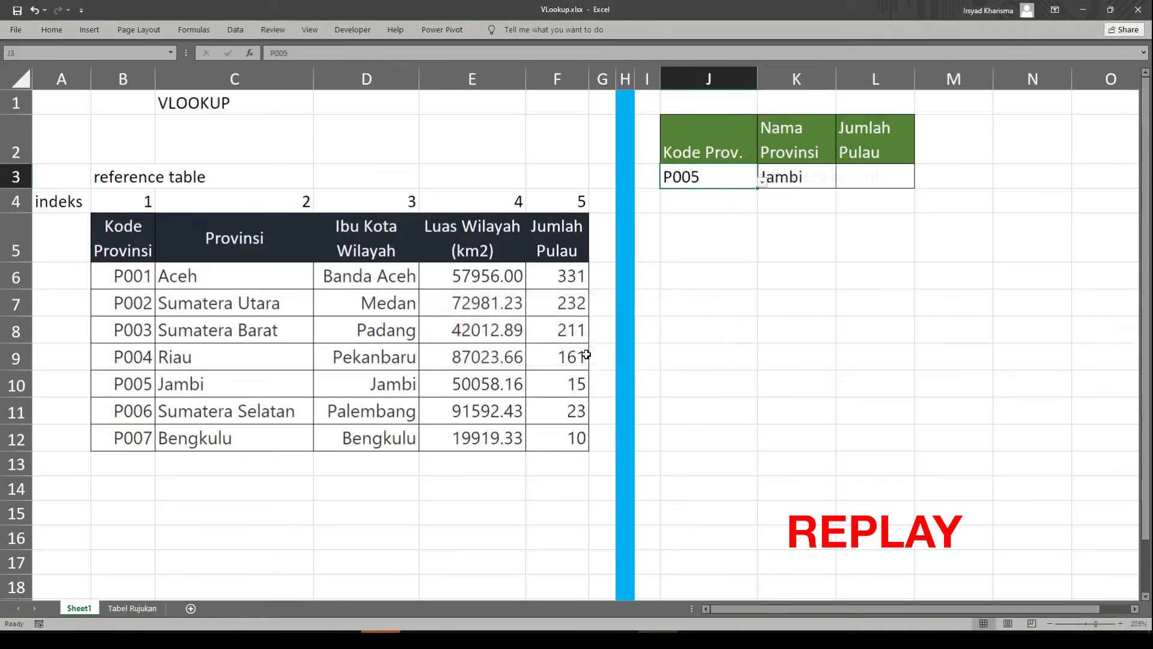
Copy the lookup table J2:L3 and paste it starting at J5
left_click(709, 192)
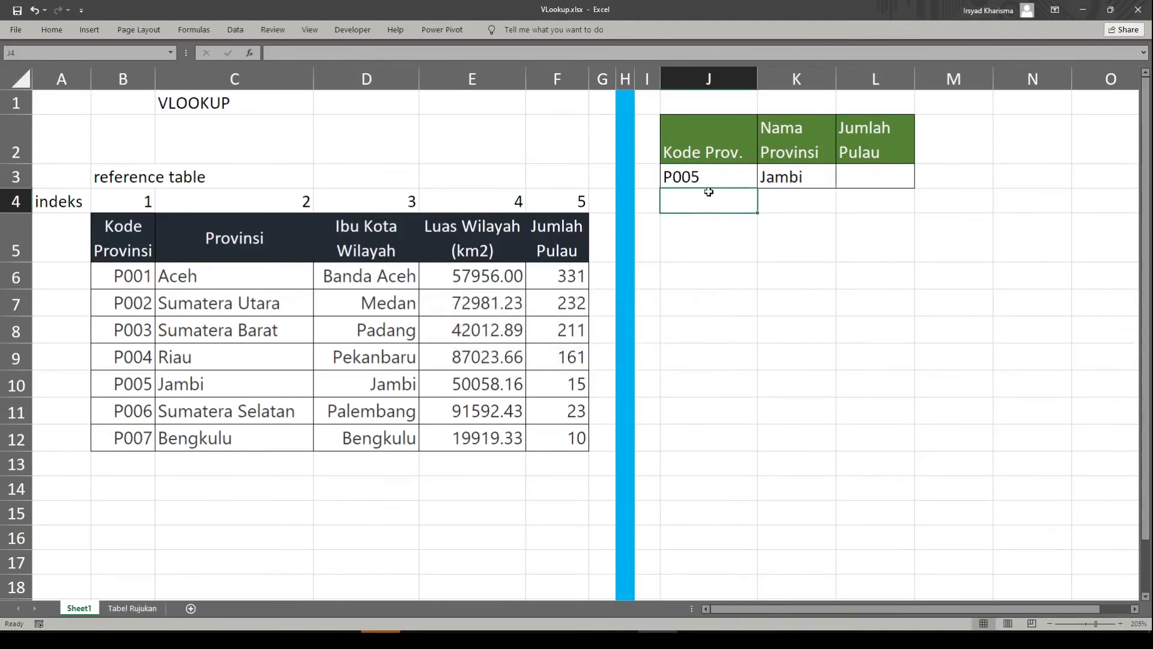
left_click_drag(703, 154, 897, 171)
key("ctrl+c")
left_click(695, 247)
key("ctrl+v")
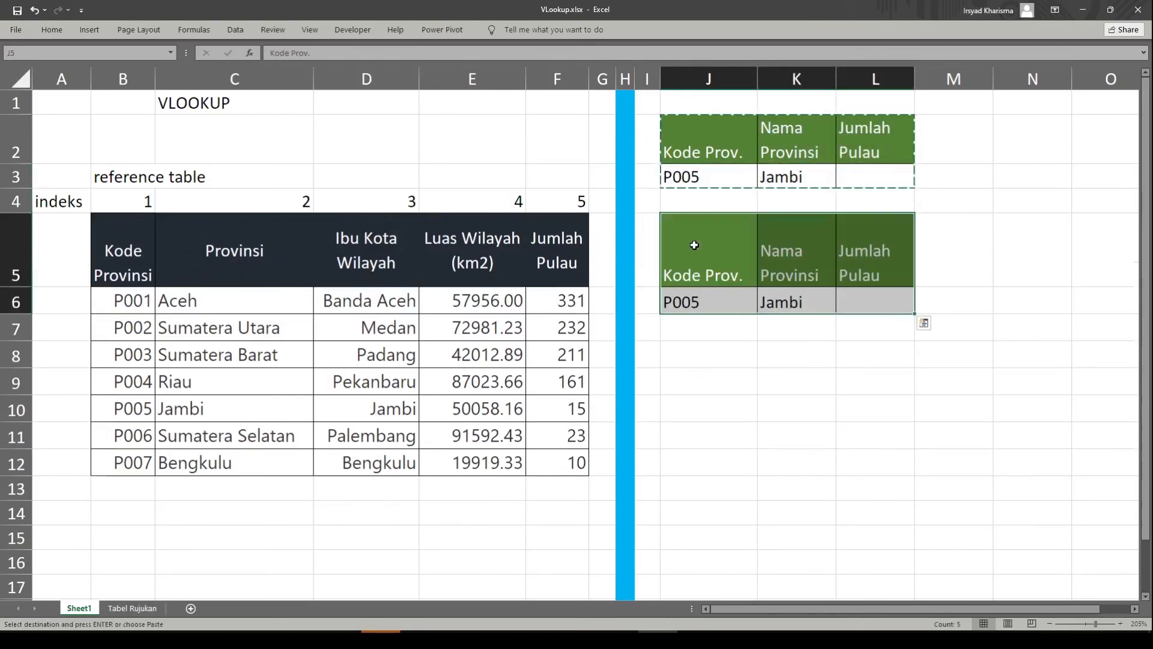
Autofit the width of column J to its contents
left_click(712, 299)
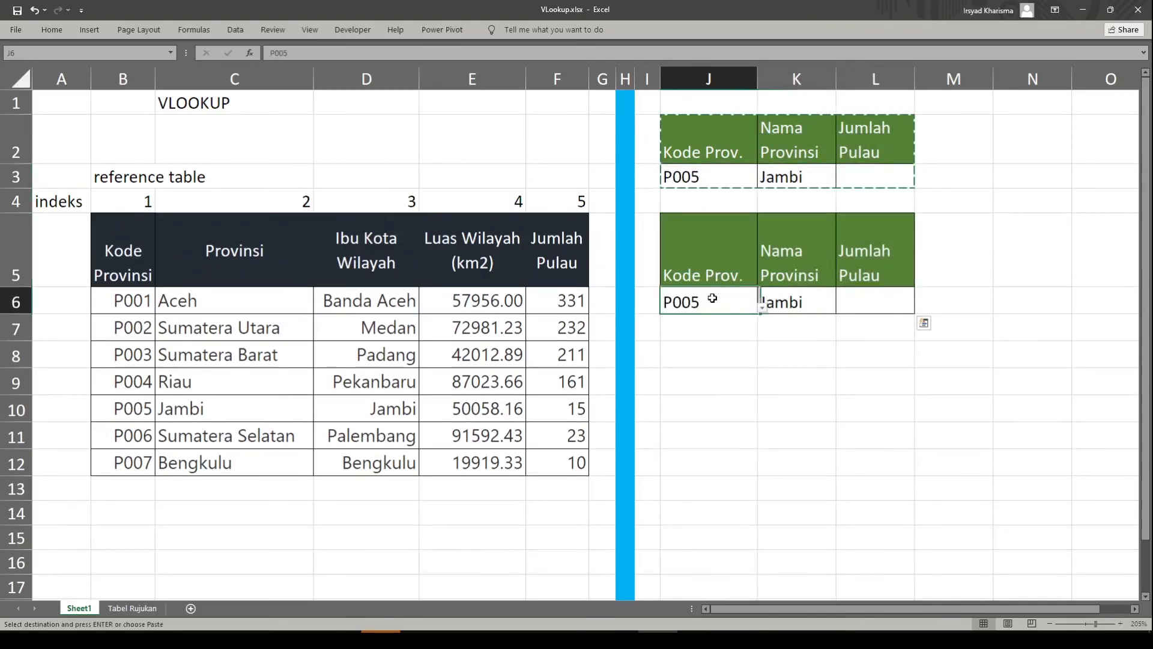
double_click(757, 79)
left_click(805, 250)
left_click(719, 263)
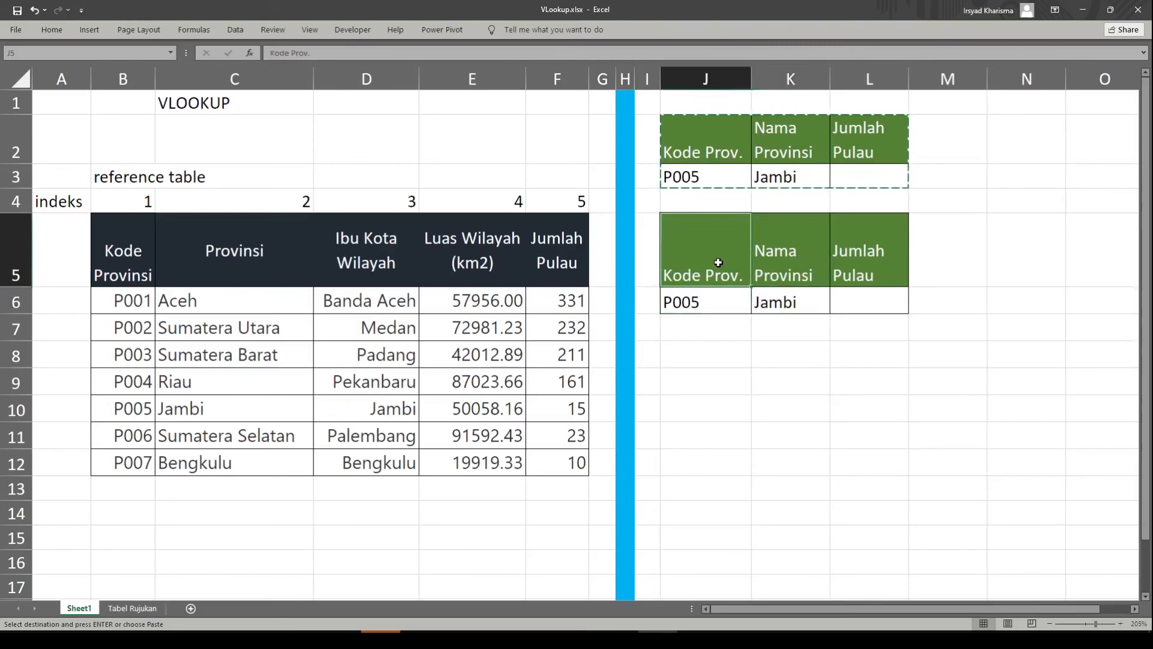
Clear all data validation settings from cell J6 in the copied table
left_click(699, 307)
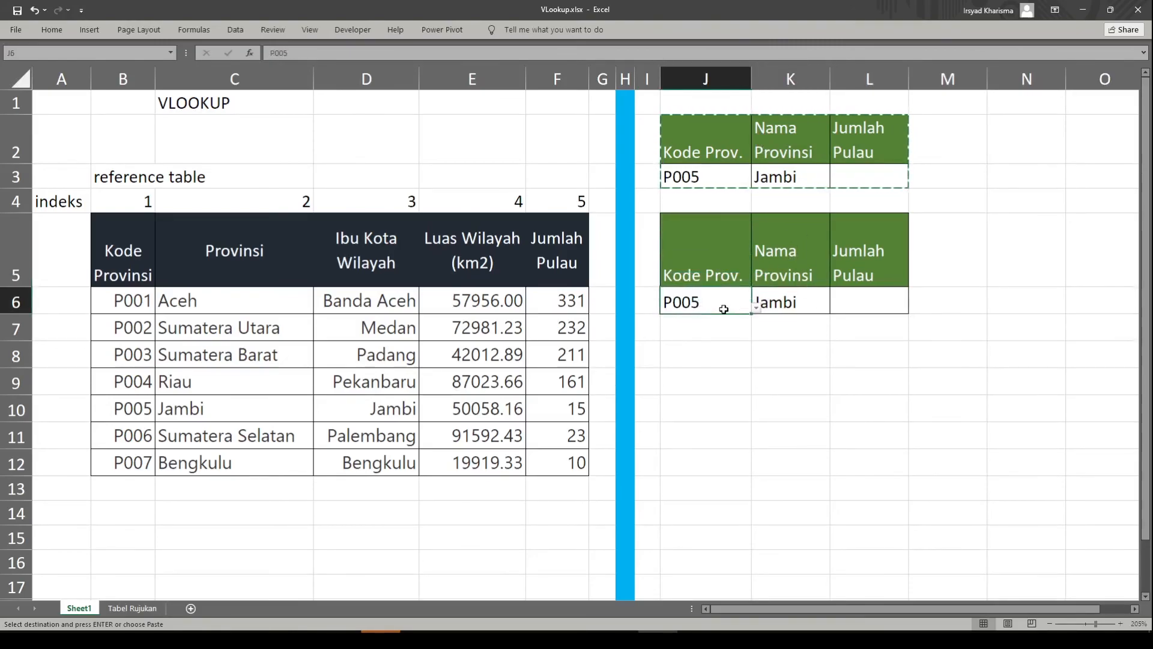
left_click(237, 29)
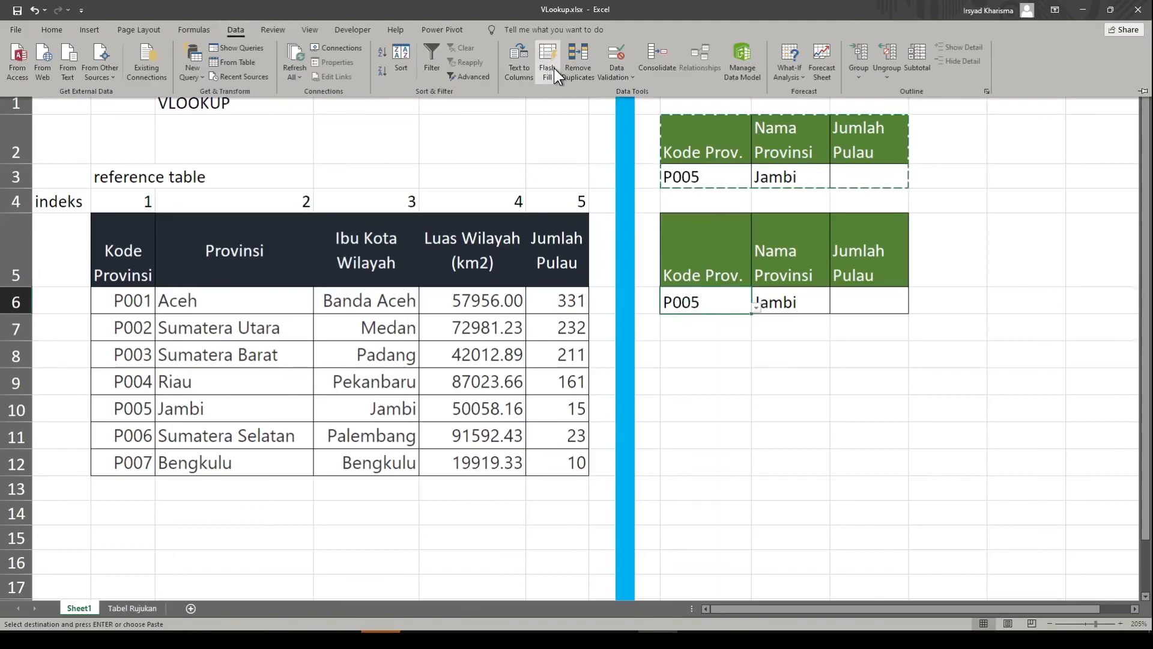
left_click(606, 67)
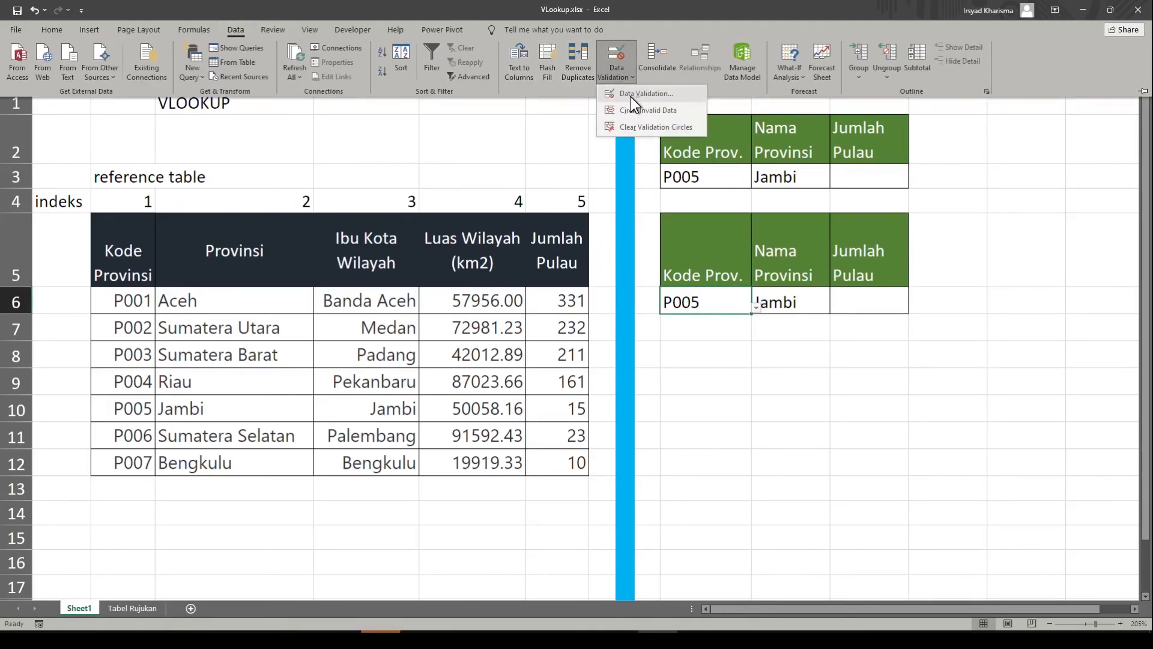
left_click(637, 94)
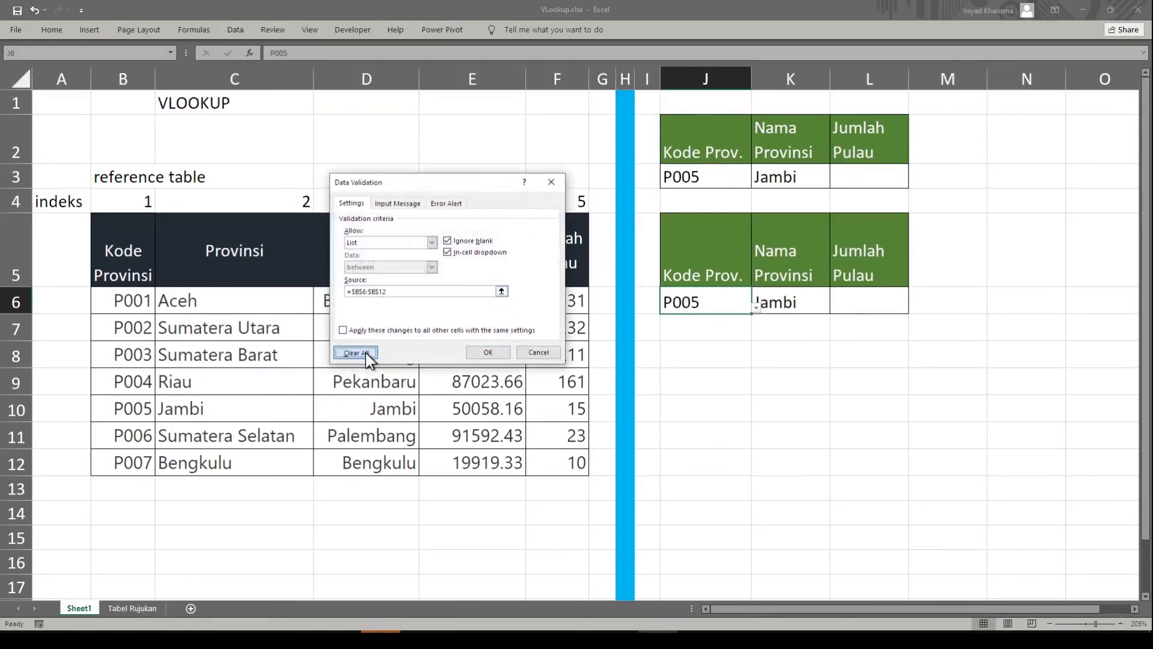
left_click(355, 354)
left_click(497, 350)
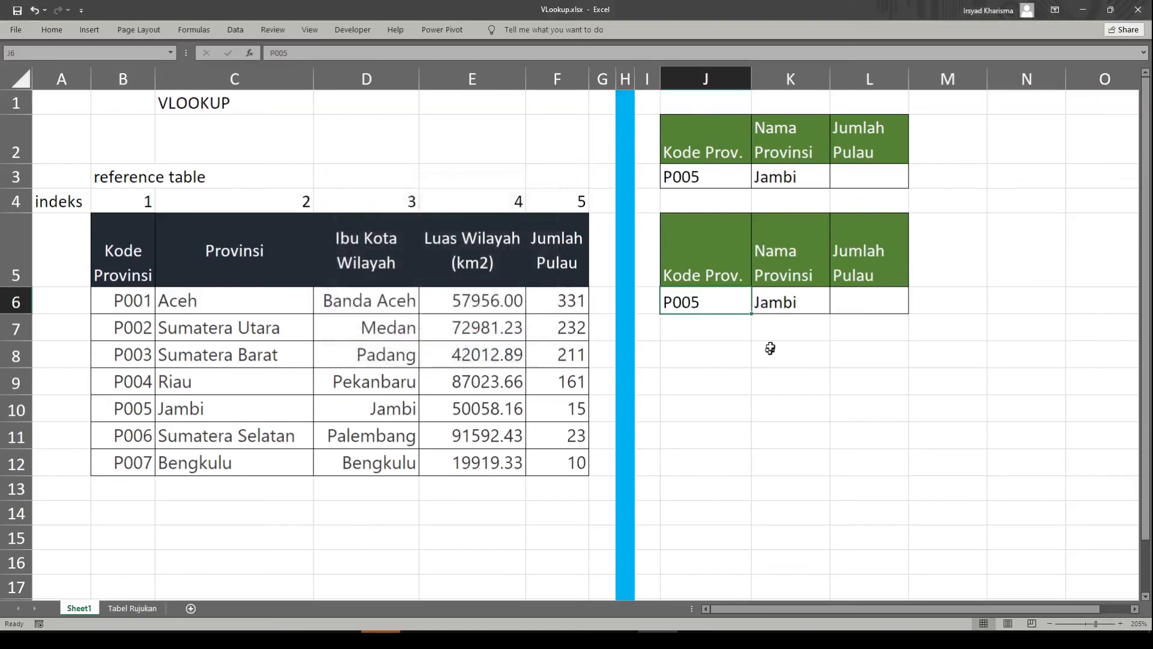
Replace the province code in J6 with P2000
double_click(700, 303)
left_click_drag(700, 303, 645, 305)
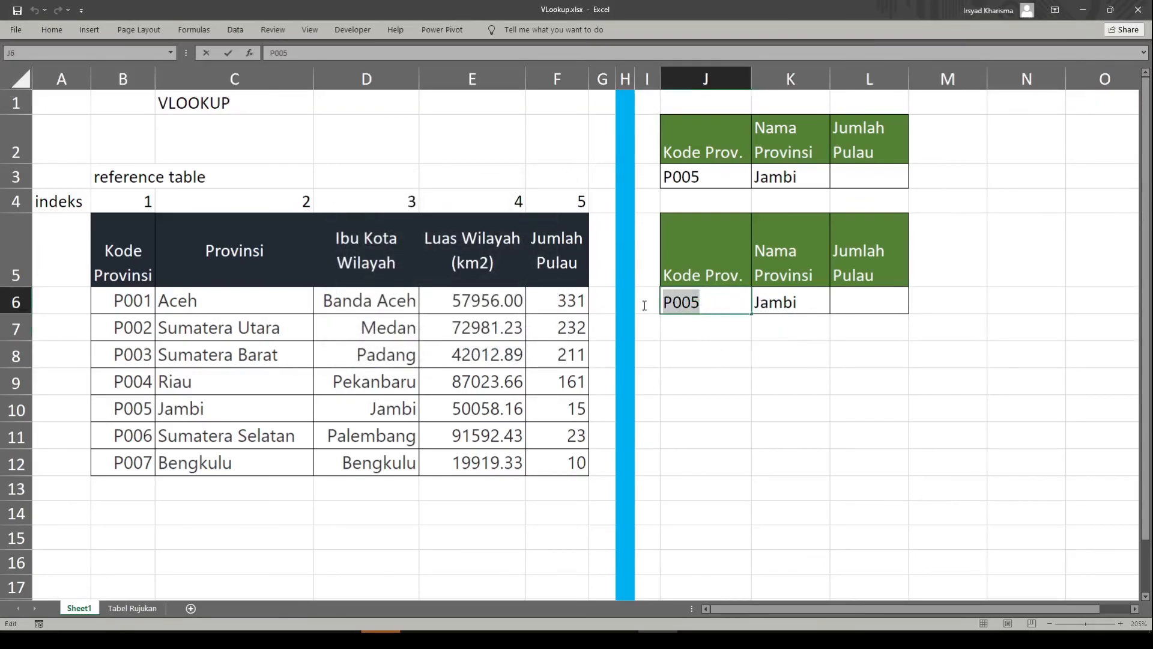
type("P2000")
key("Return")
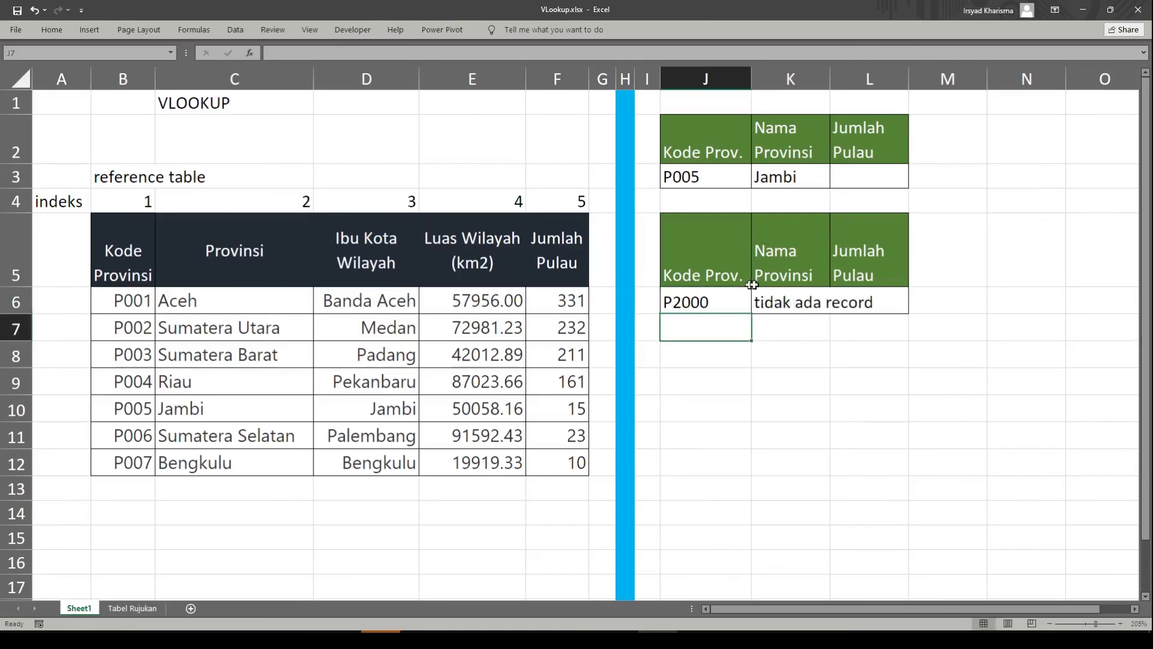
Inspect K6's IFERROR formula and autofit column K to its contents
double_click(758, 303)
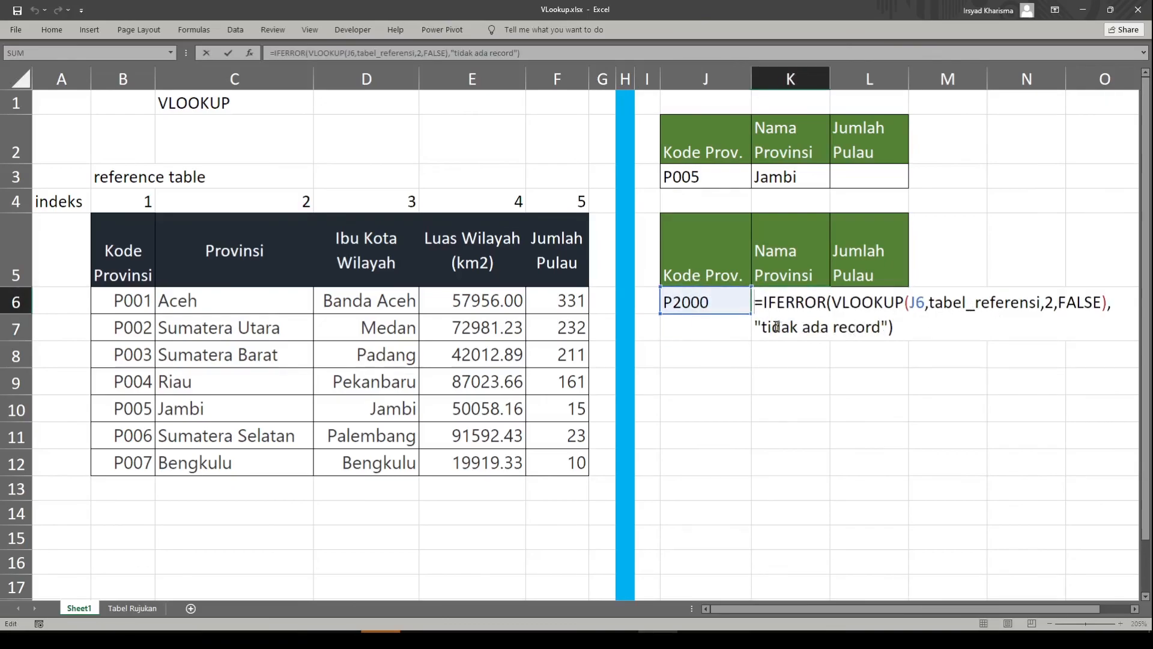
key("Escape")
double_click(830, 79)
left_click(922, 307)
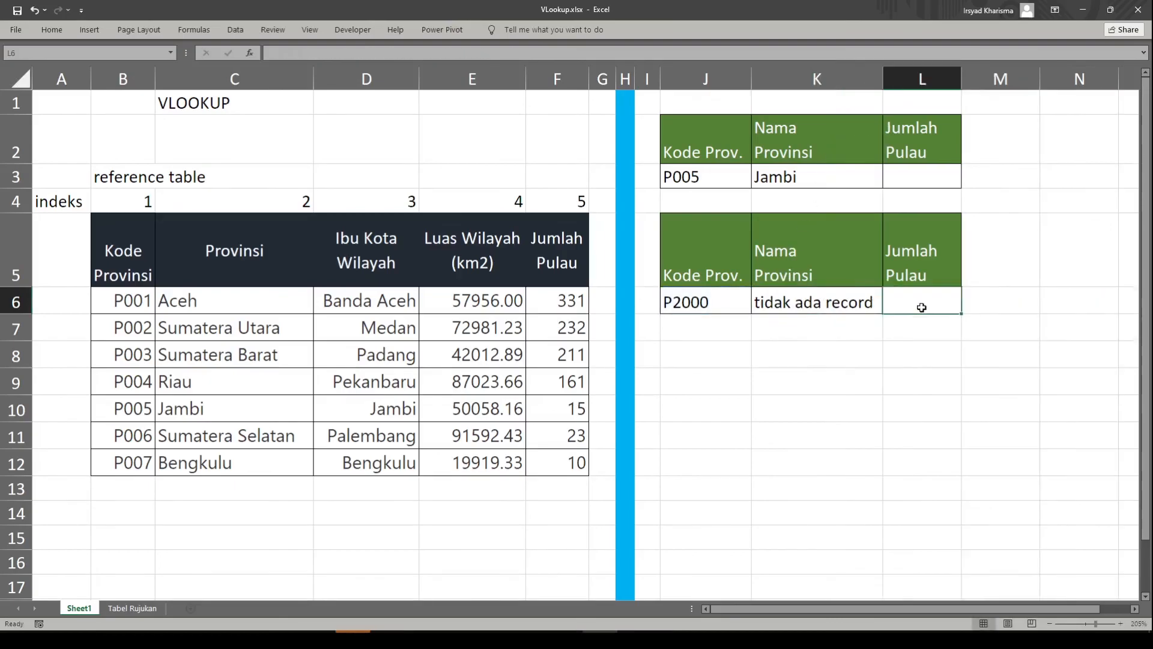